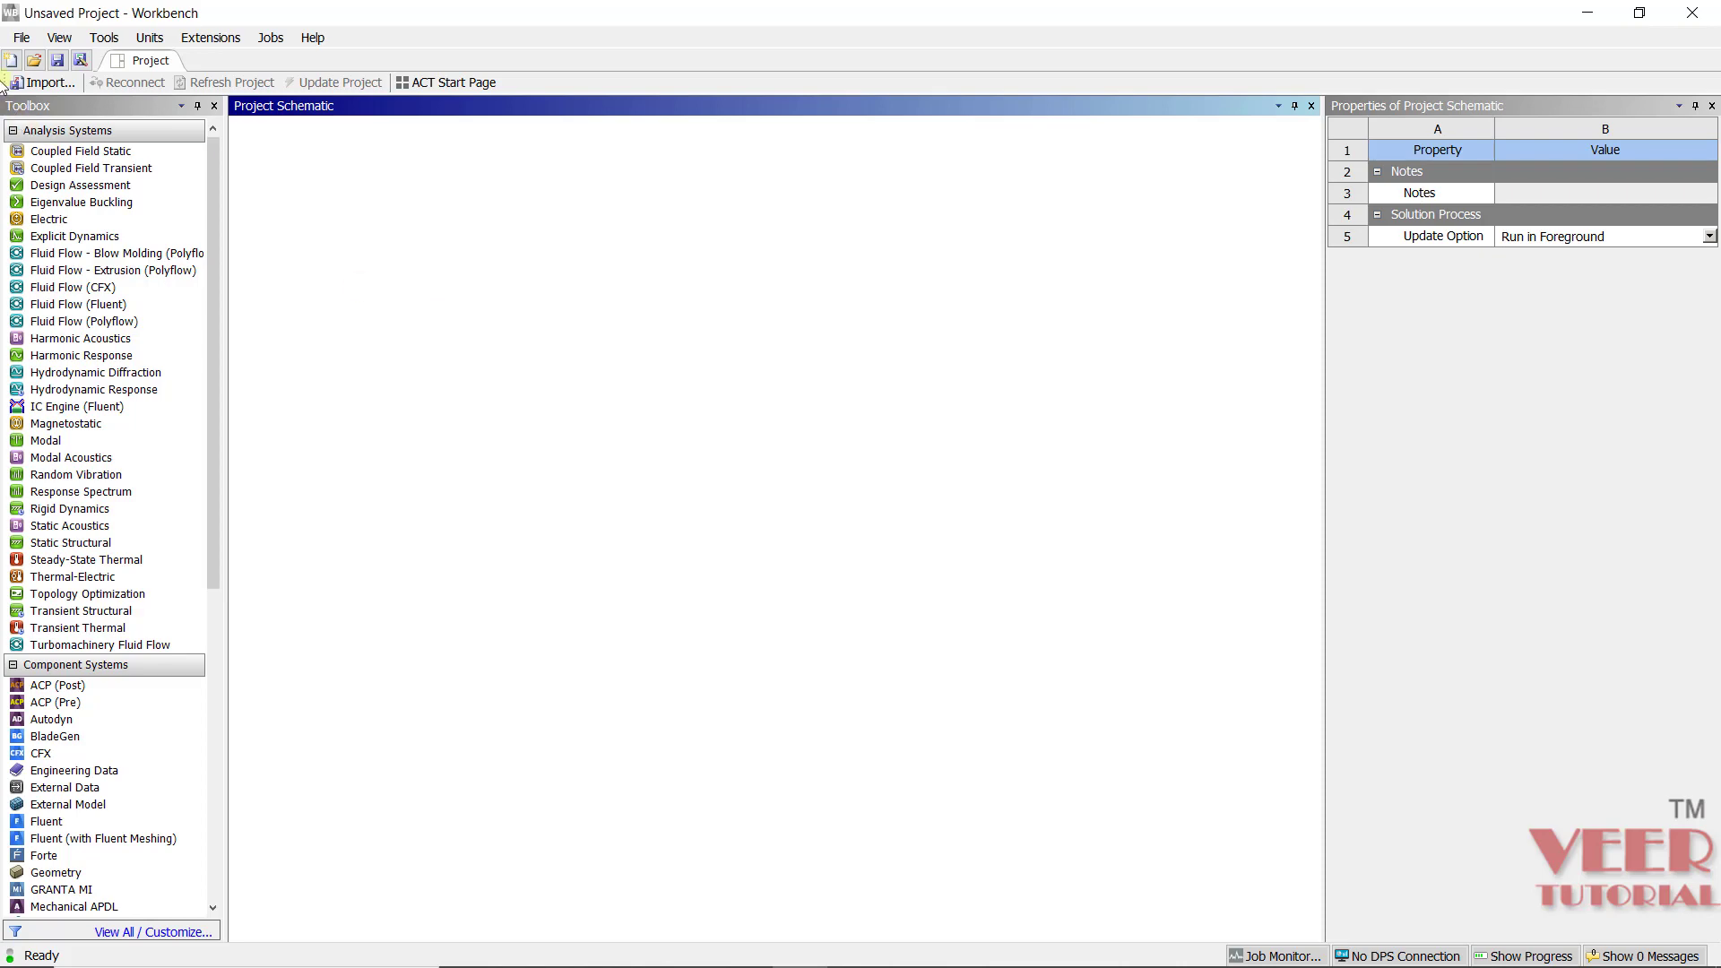
- Open the 3_pt_bending_2 project and open its Static Structural model for editing
left_click(21, 38)
left_click(76, 80)
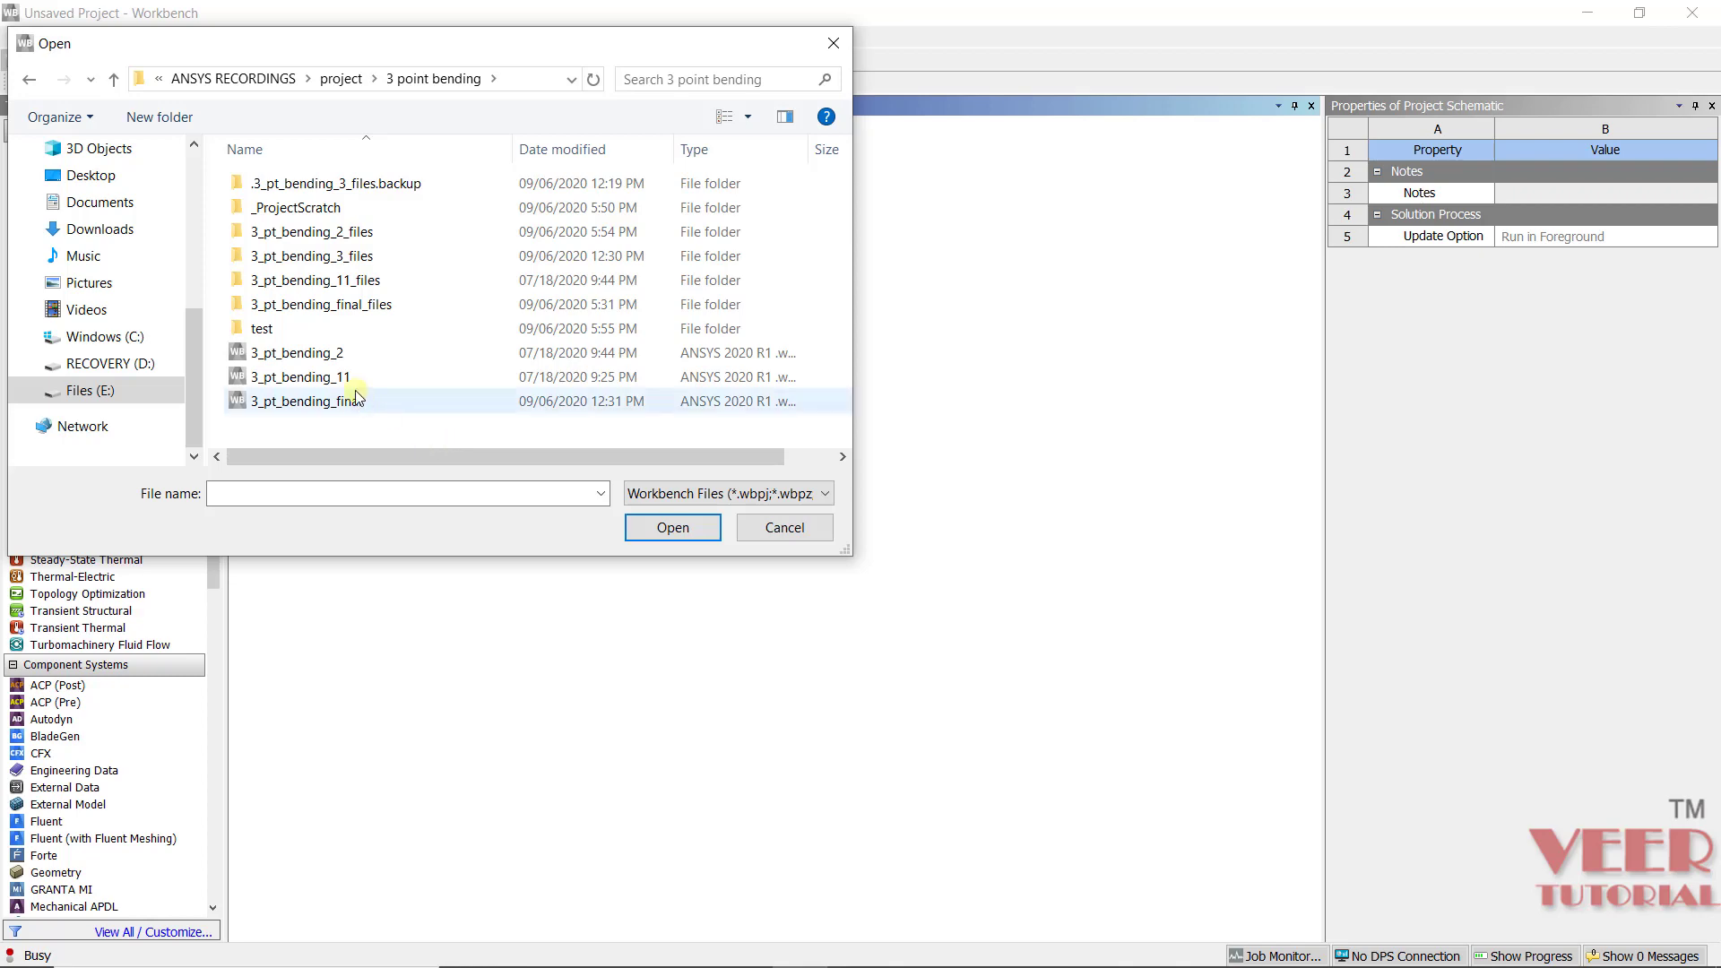
left_click(315, 356)
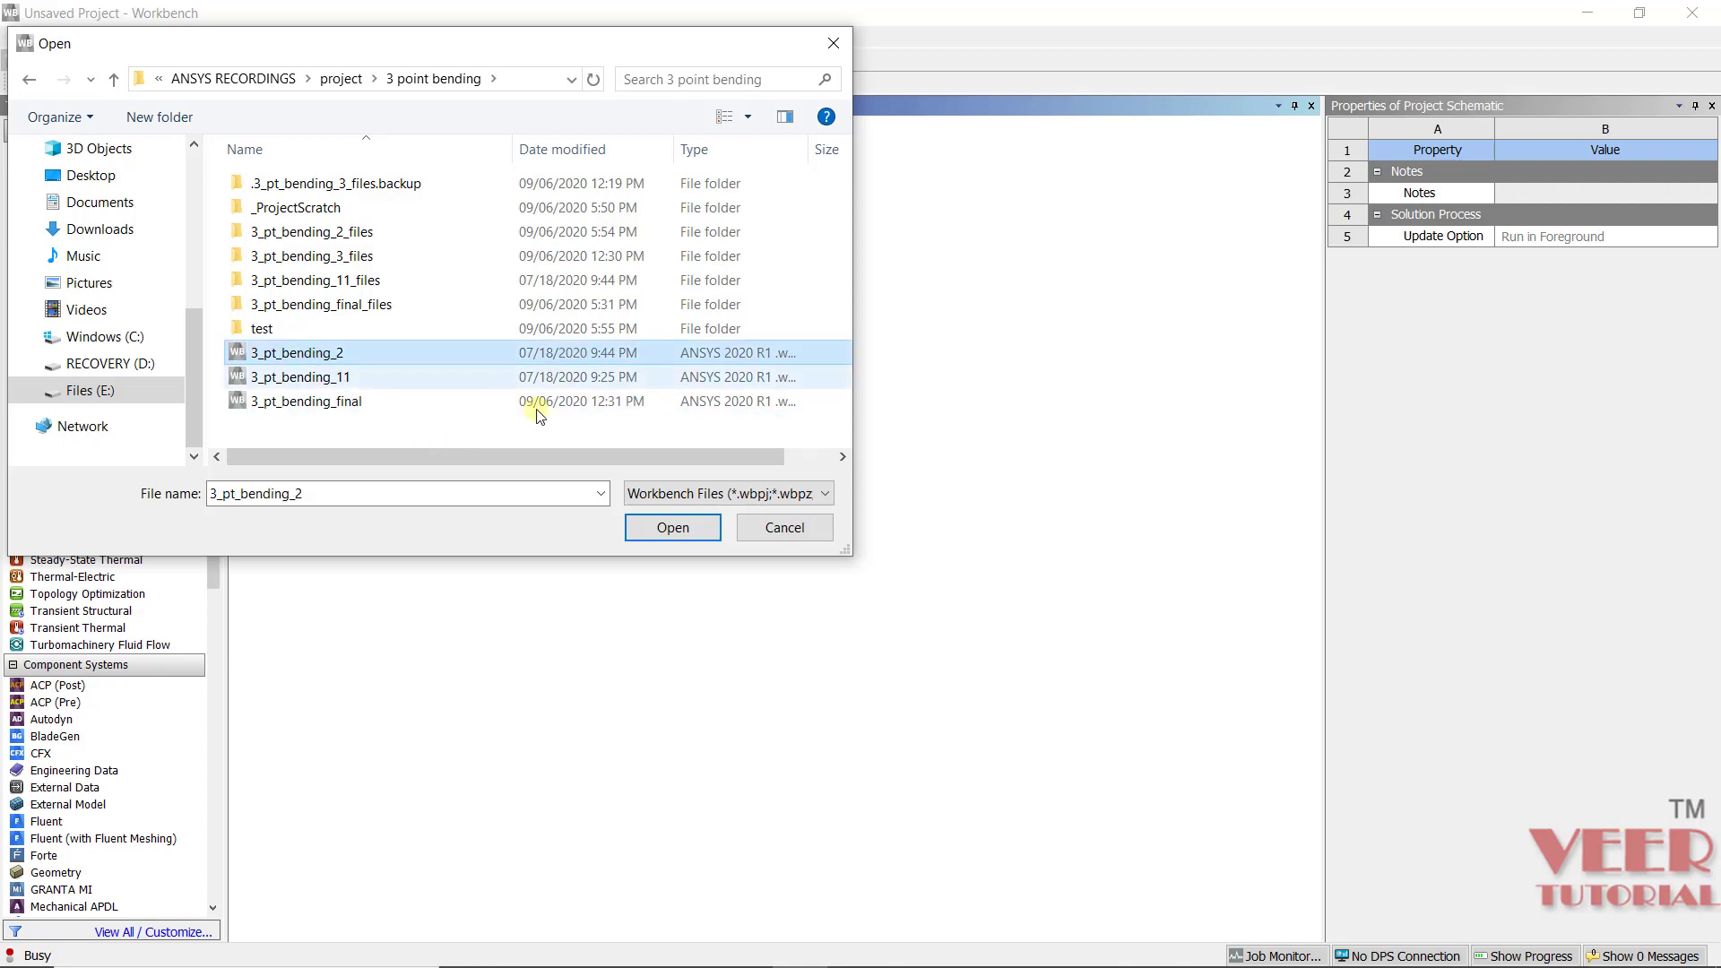
left_click(635, 524)
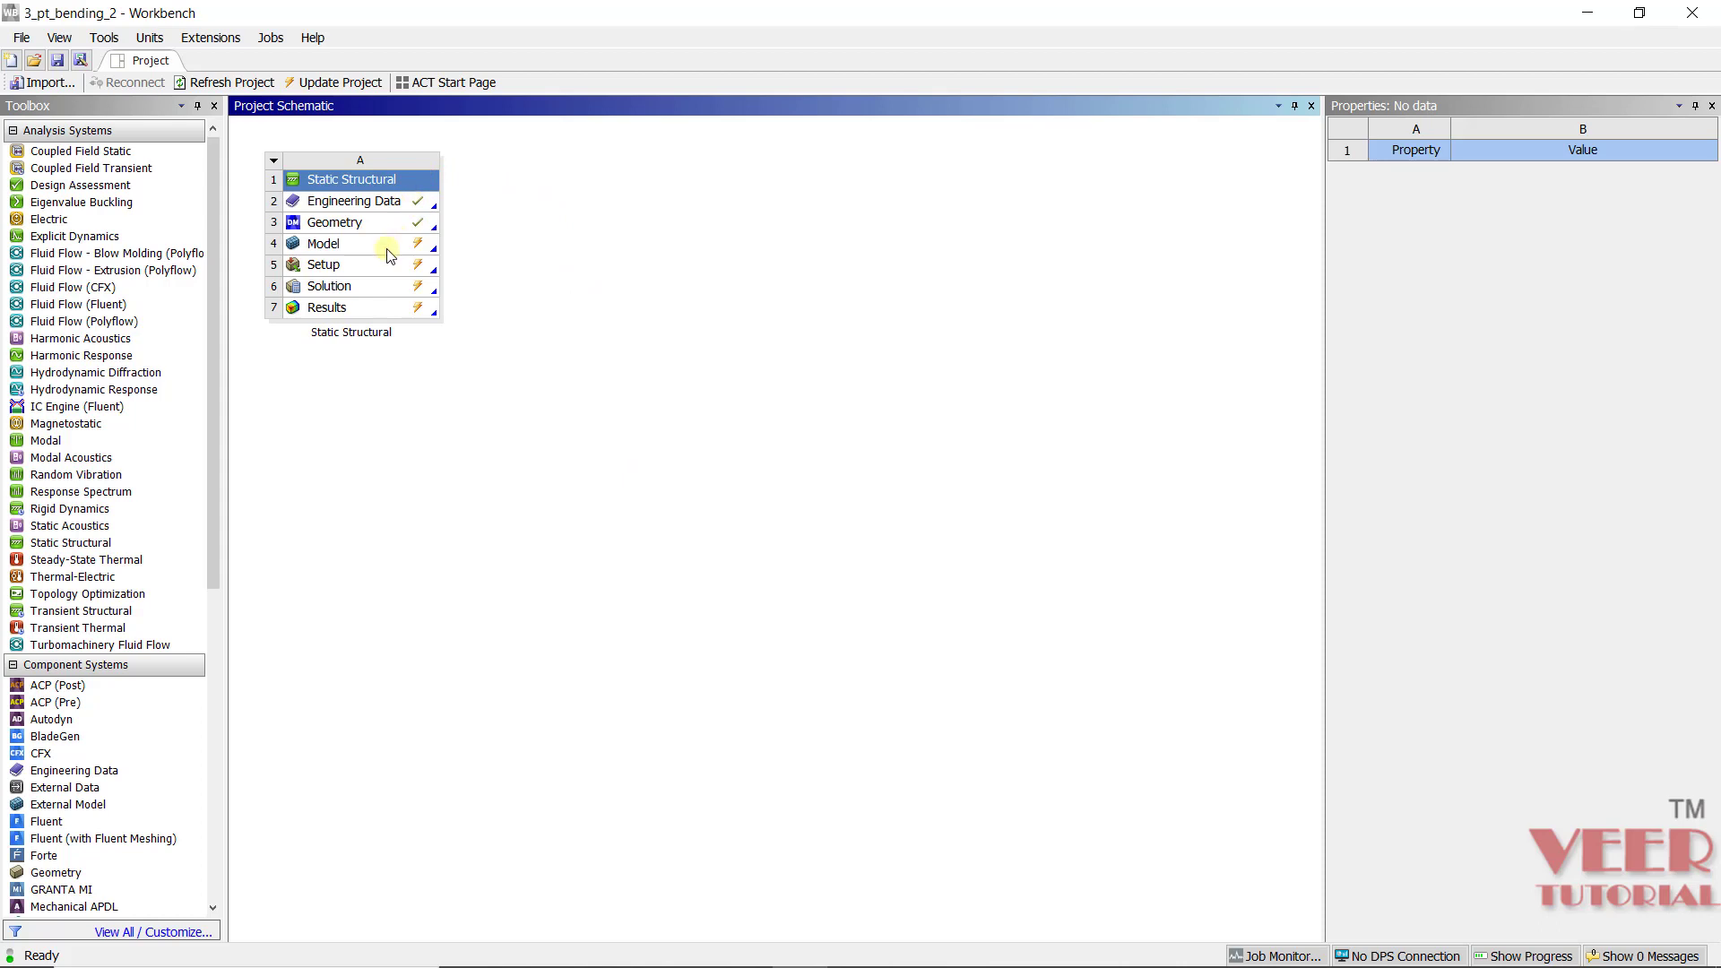
left_click(334, 248)
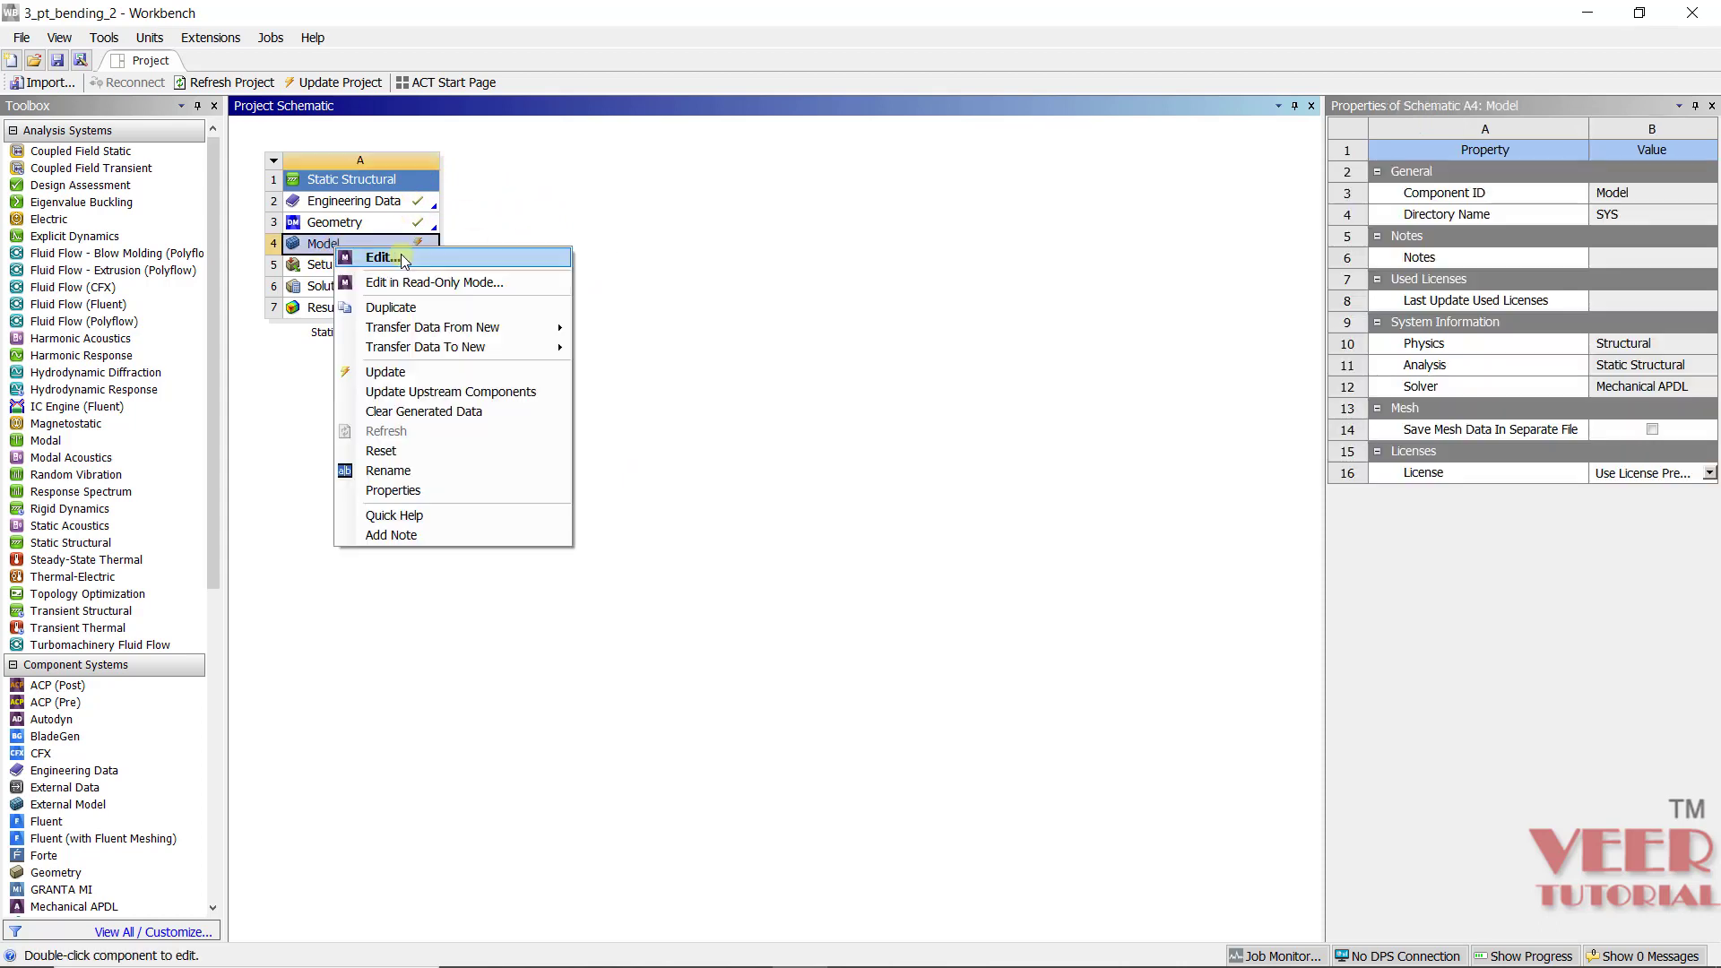
left_click(401, 256)
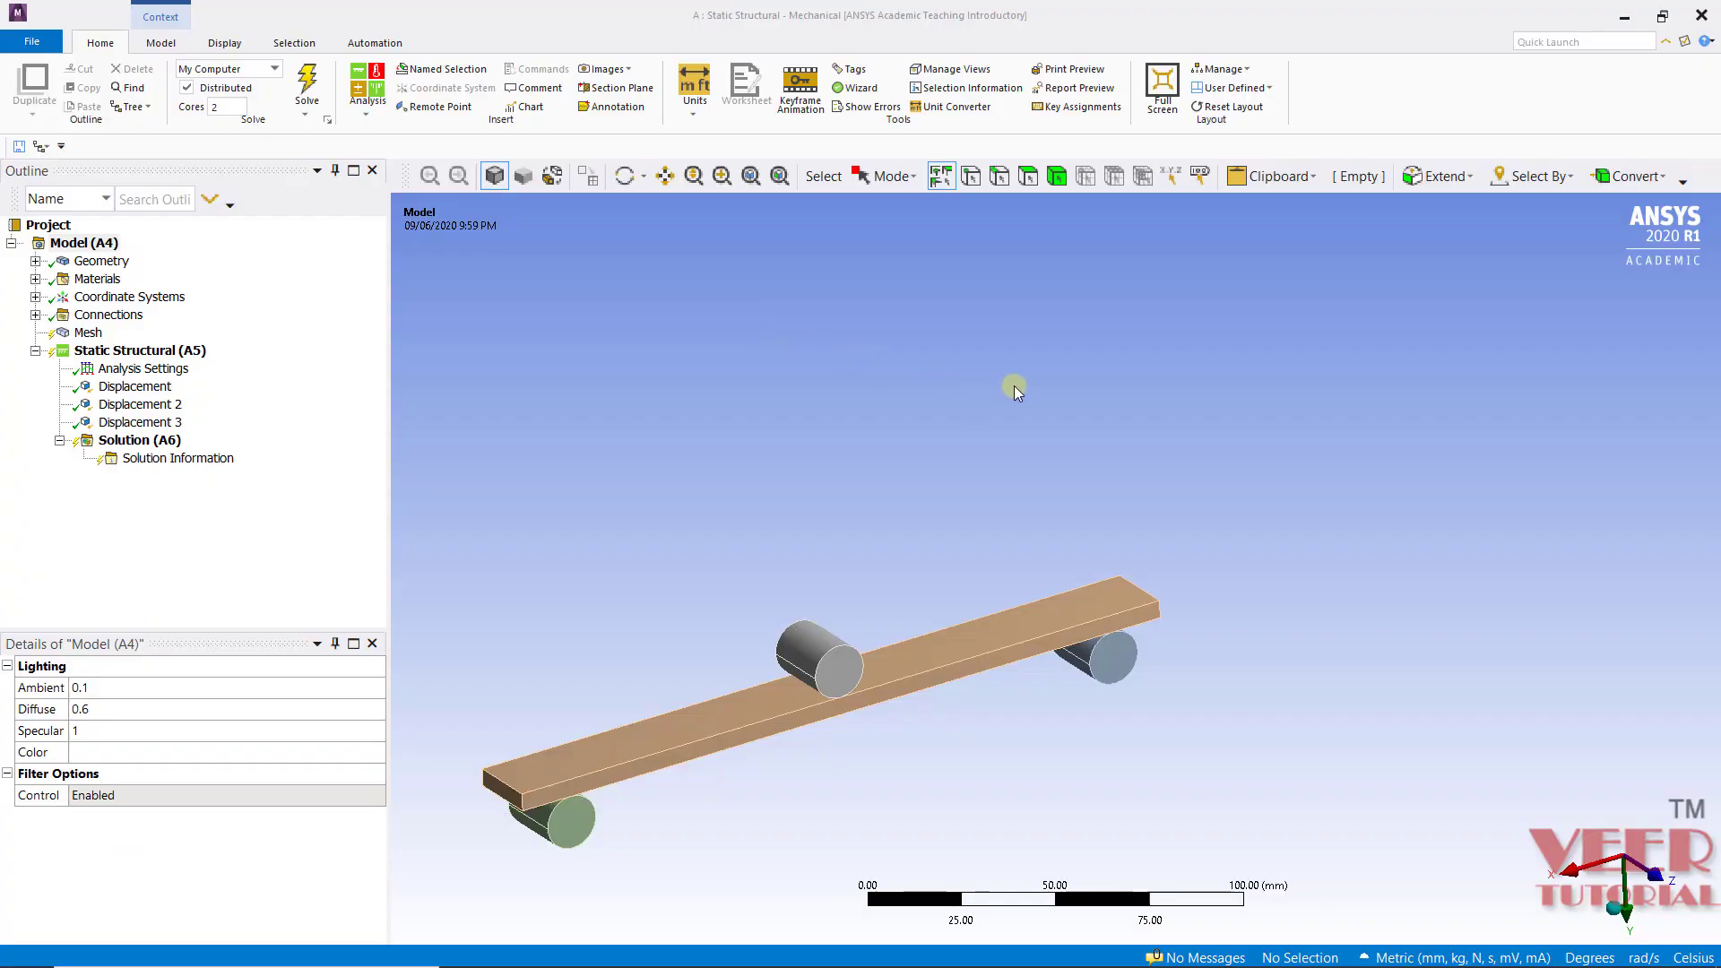
- Review the three displacement boundary conditions of the static structural analysis
left_click(148, 386)
left_click(152, 405)
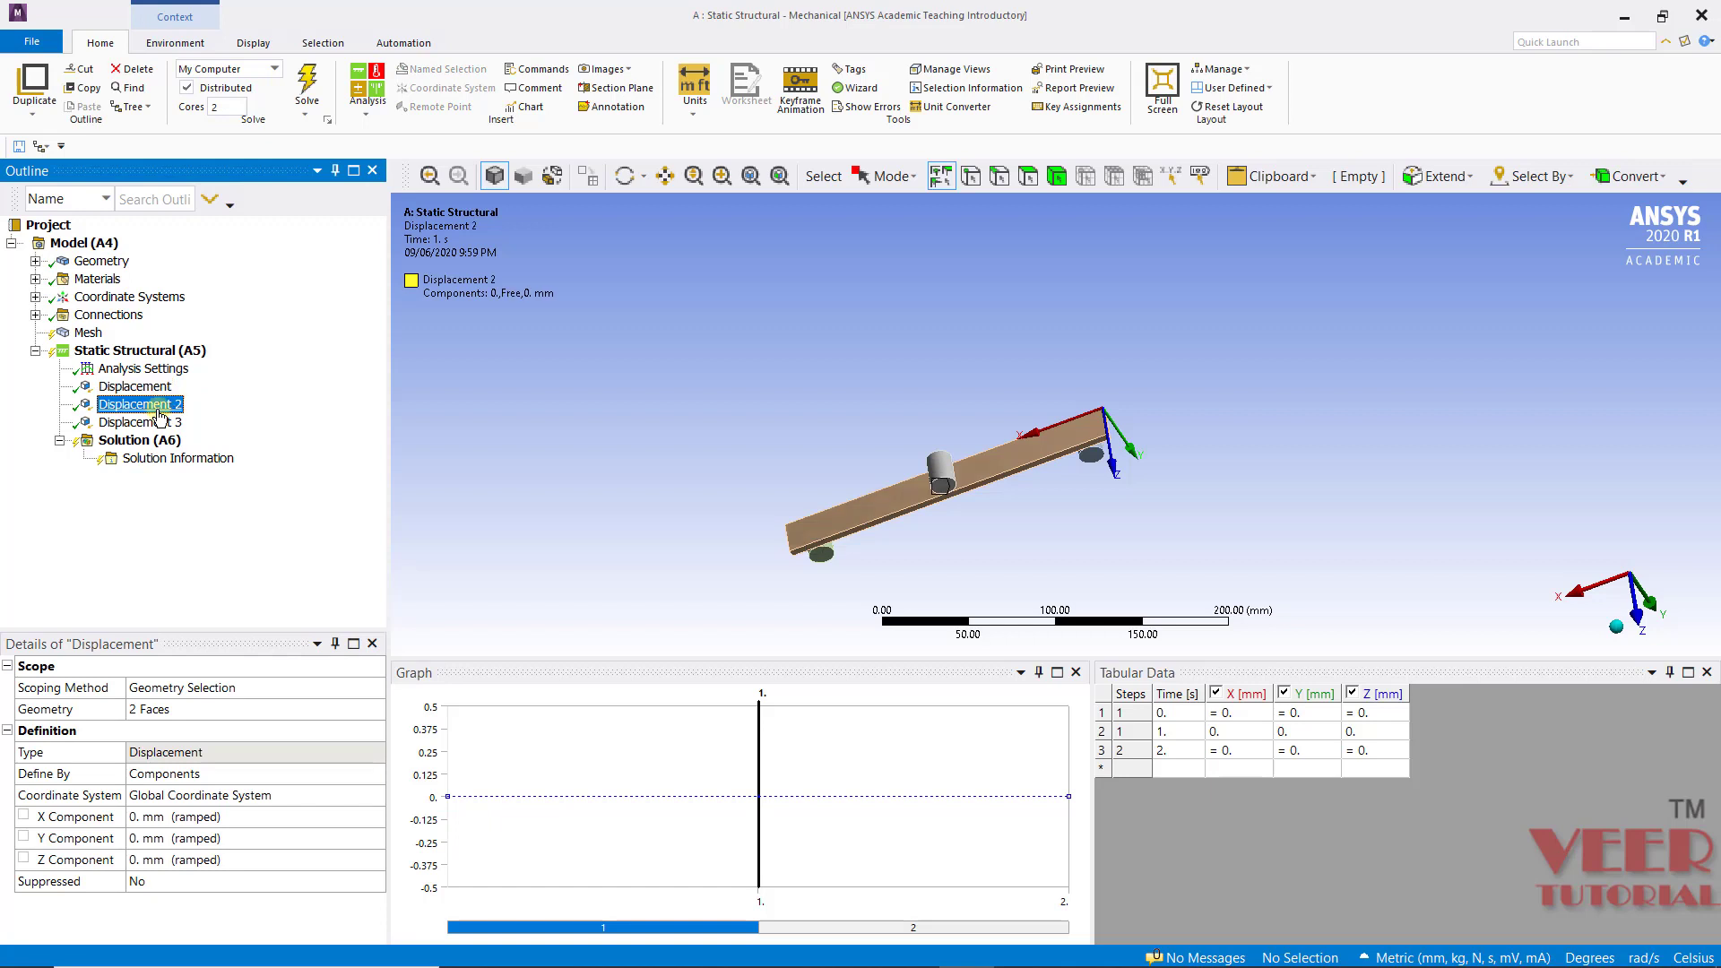
left_click(152, 422)
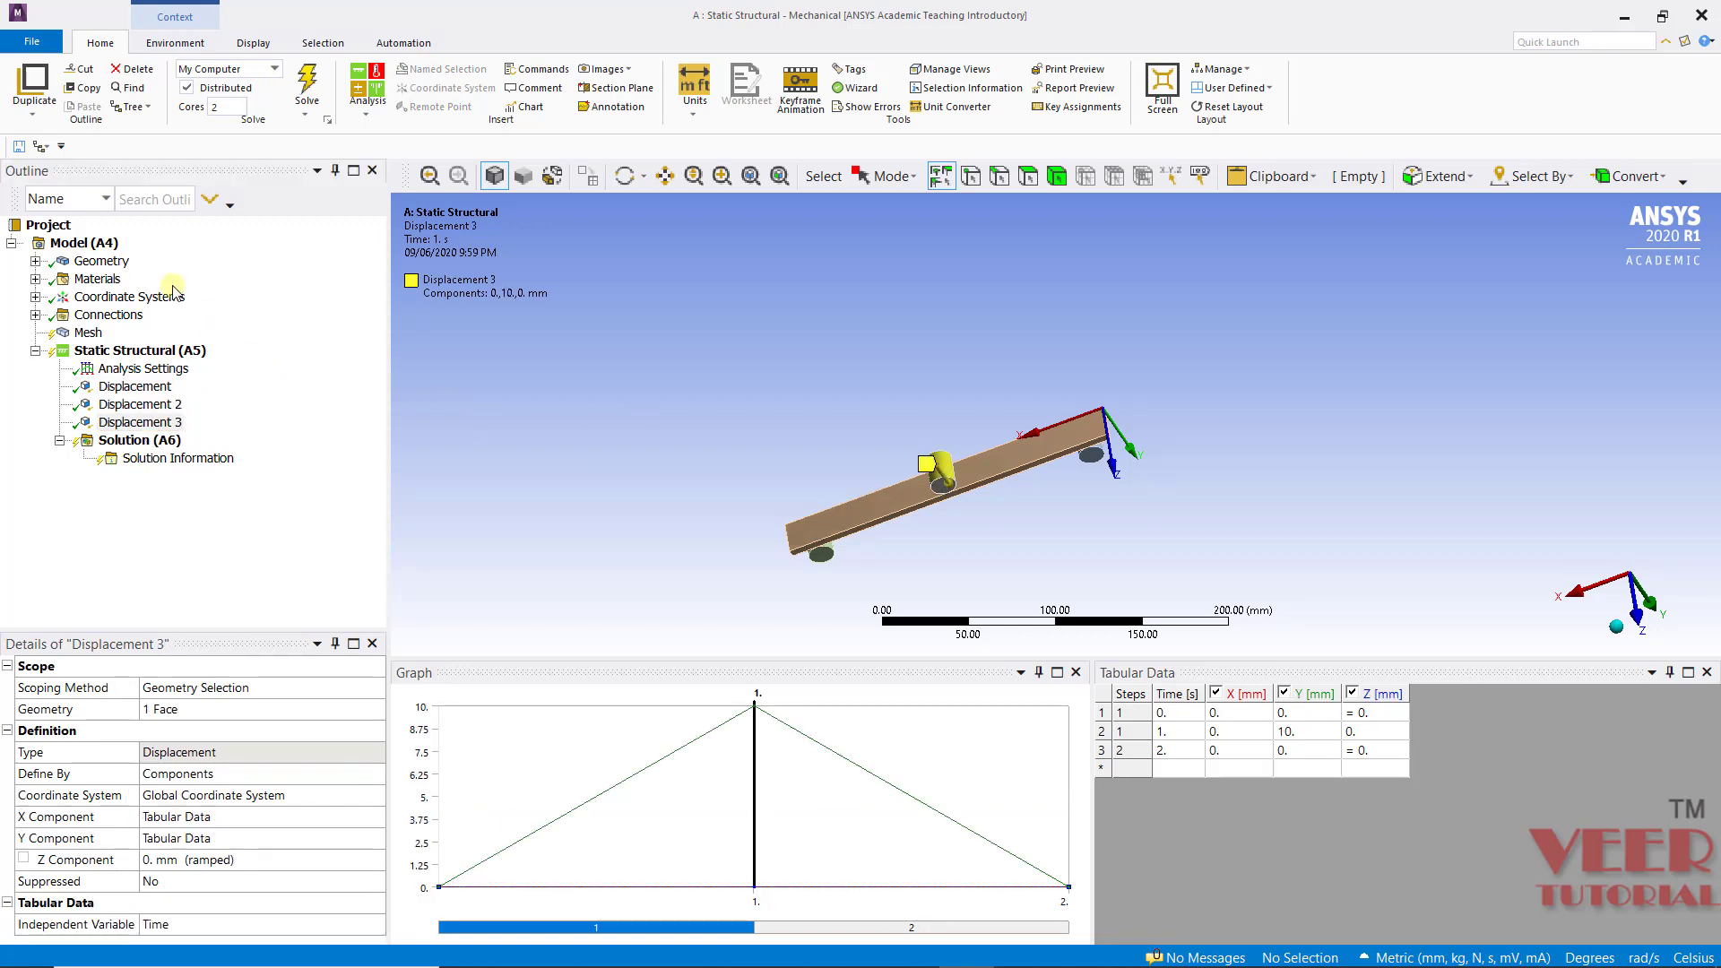
- Generate the mesh with default settings and inspect the elements on the beam and rollers
middle_click_drag(756, 498, 395, 408)
left_click(88, 333)
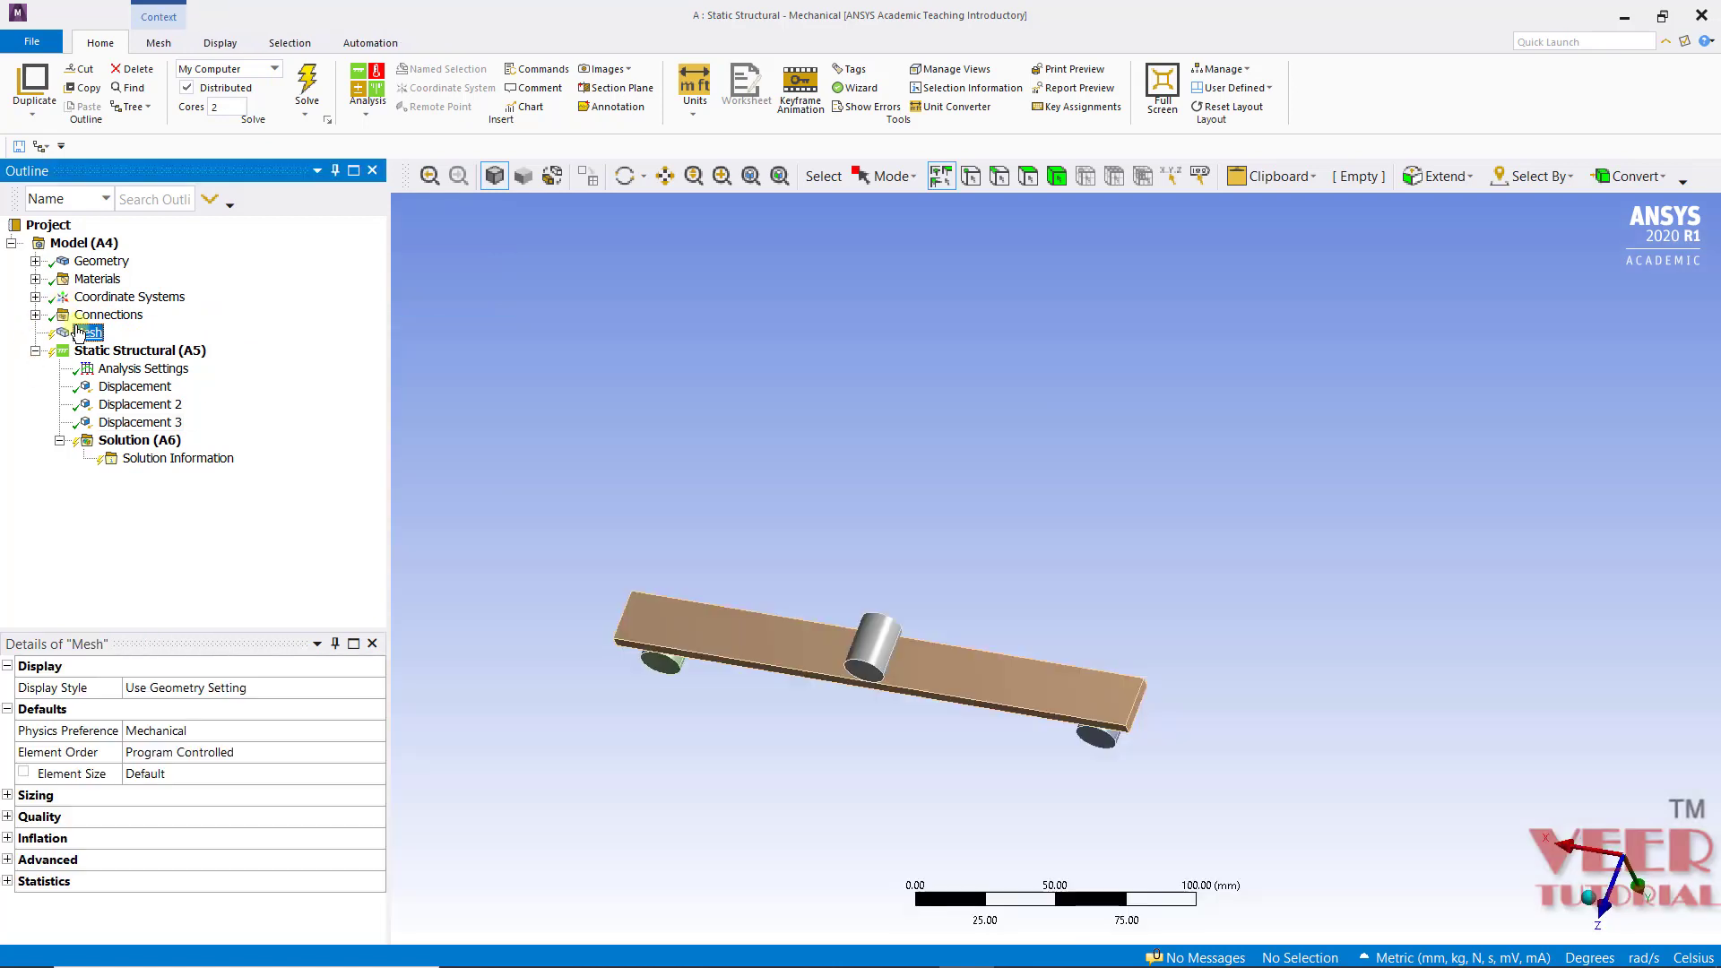
right_click(78, 333)
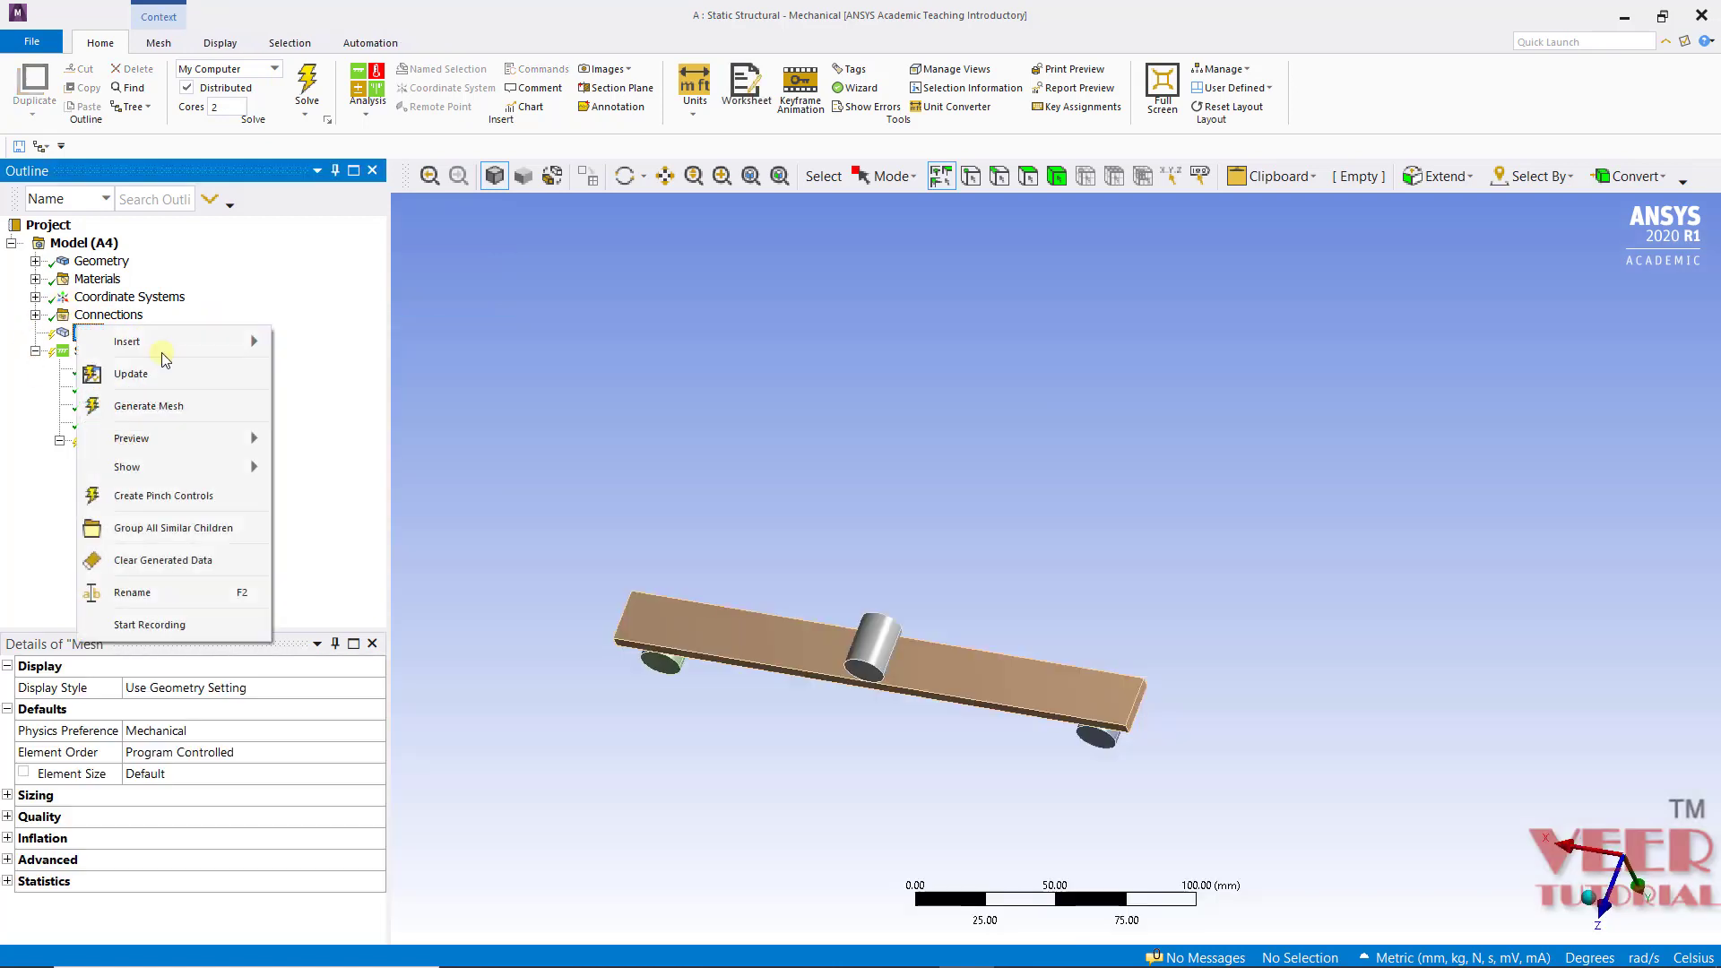
left_click(210, 403)
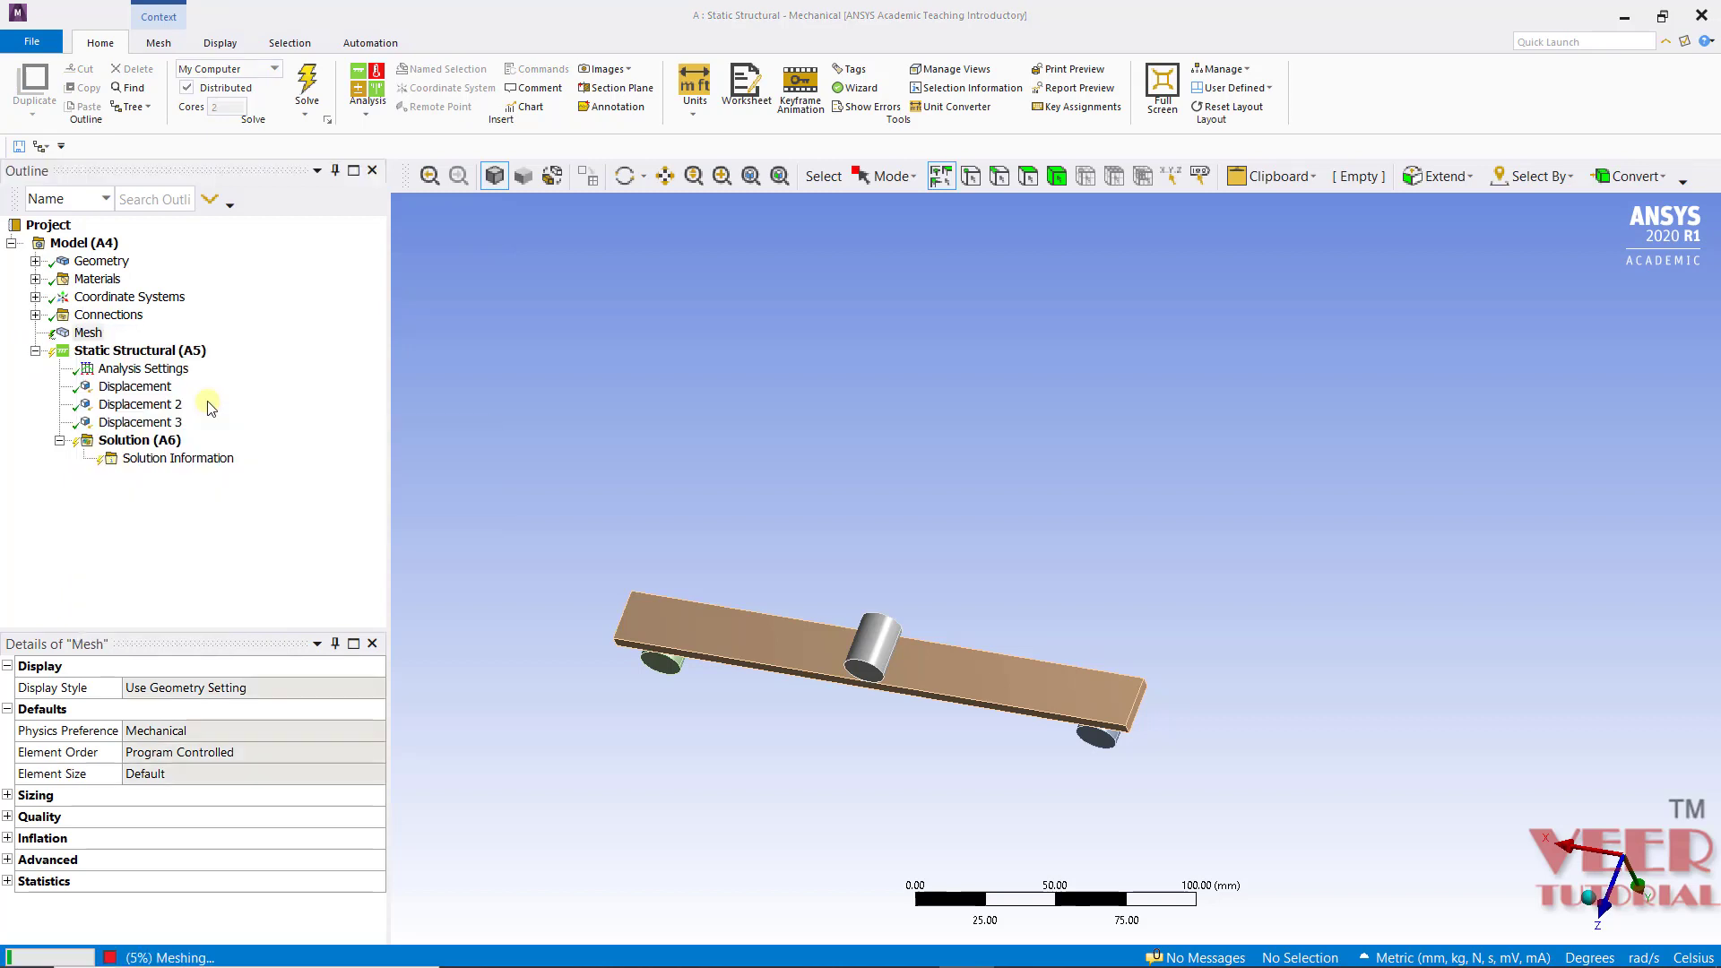
mouse_move(696, 465)
middle_mouse_down()
mouse_move(876, 460)
mouse_move(860, 377)
mouse_move(825, 647)
middle_mouse_up()
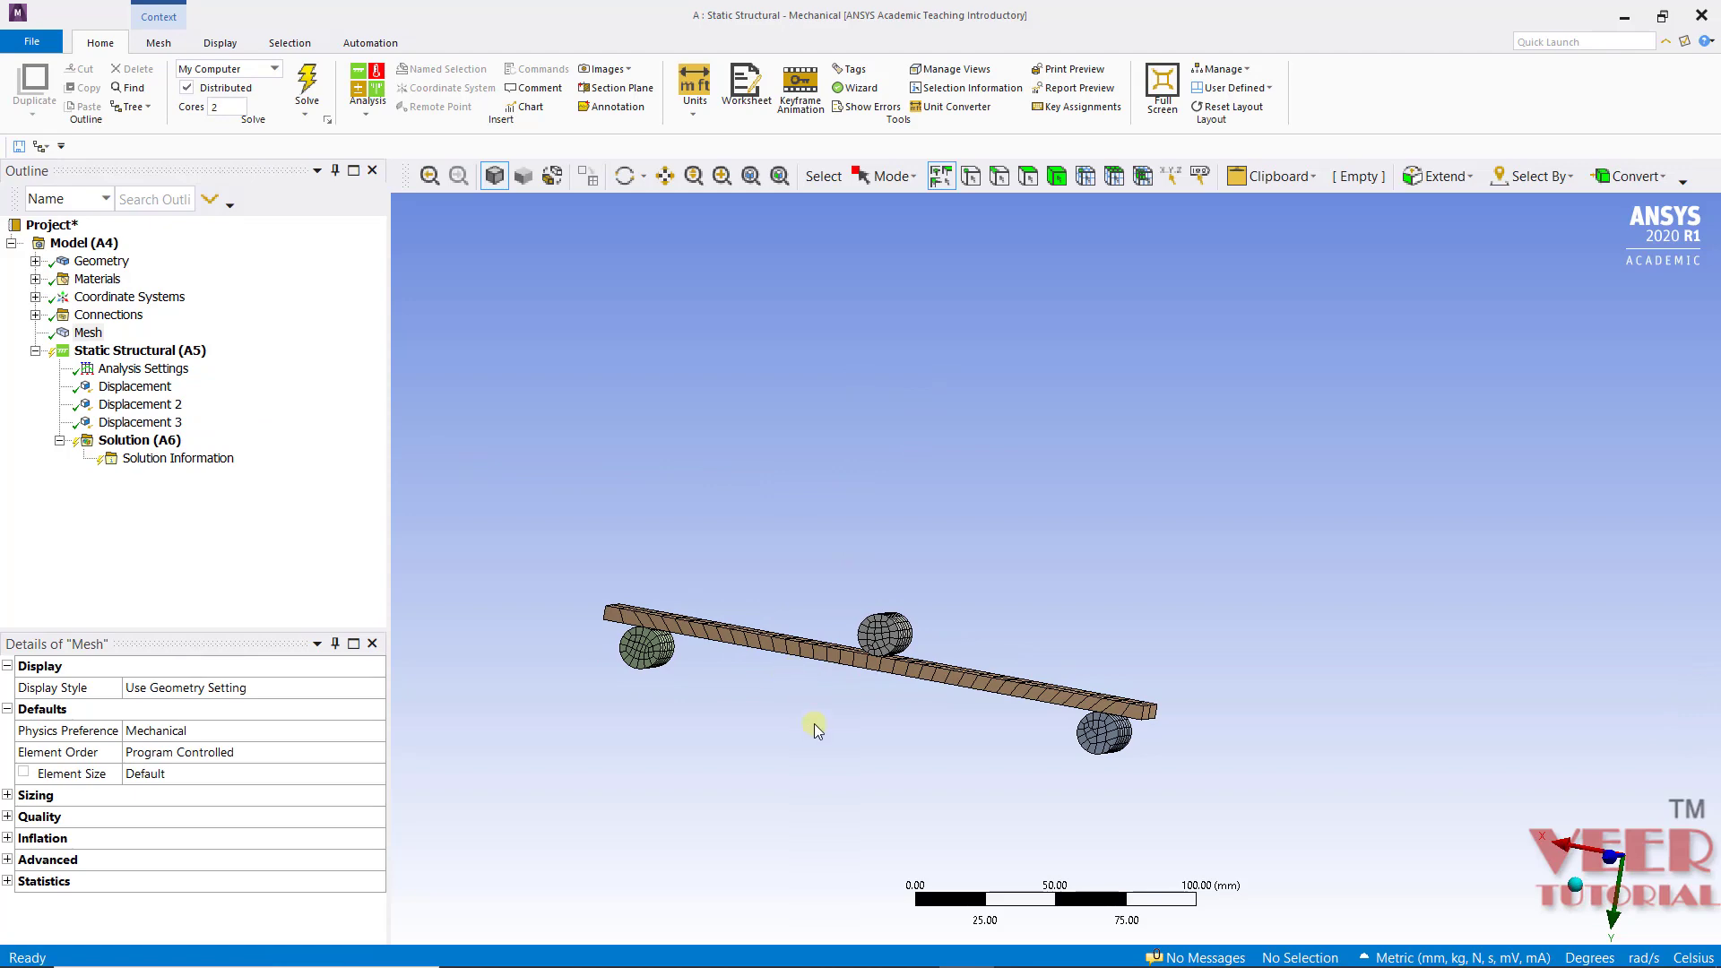
scroll(992, 707, "down", 1)
scroll(980, 707, "up", 3)
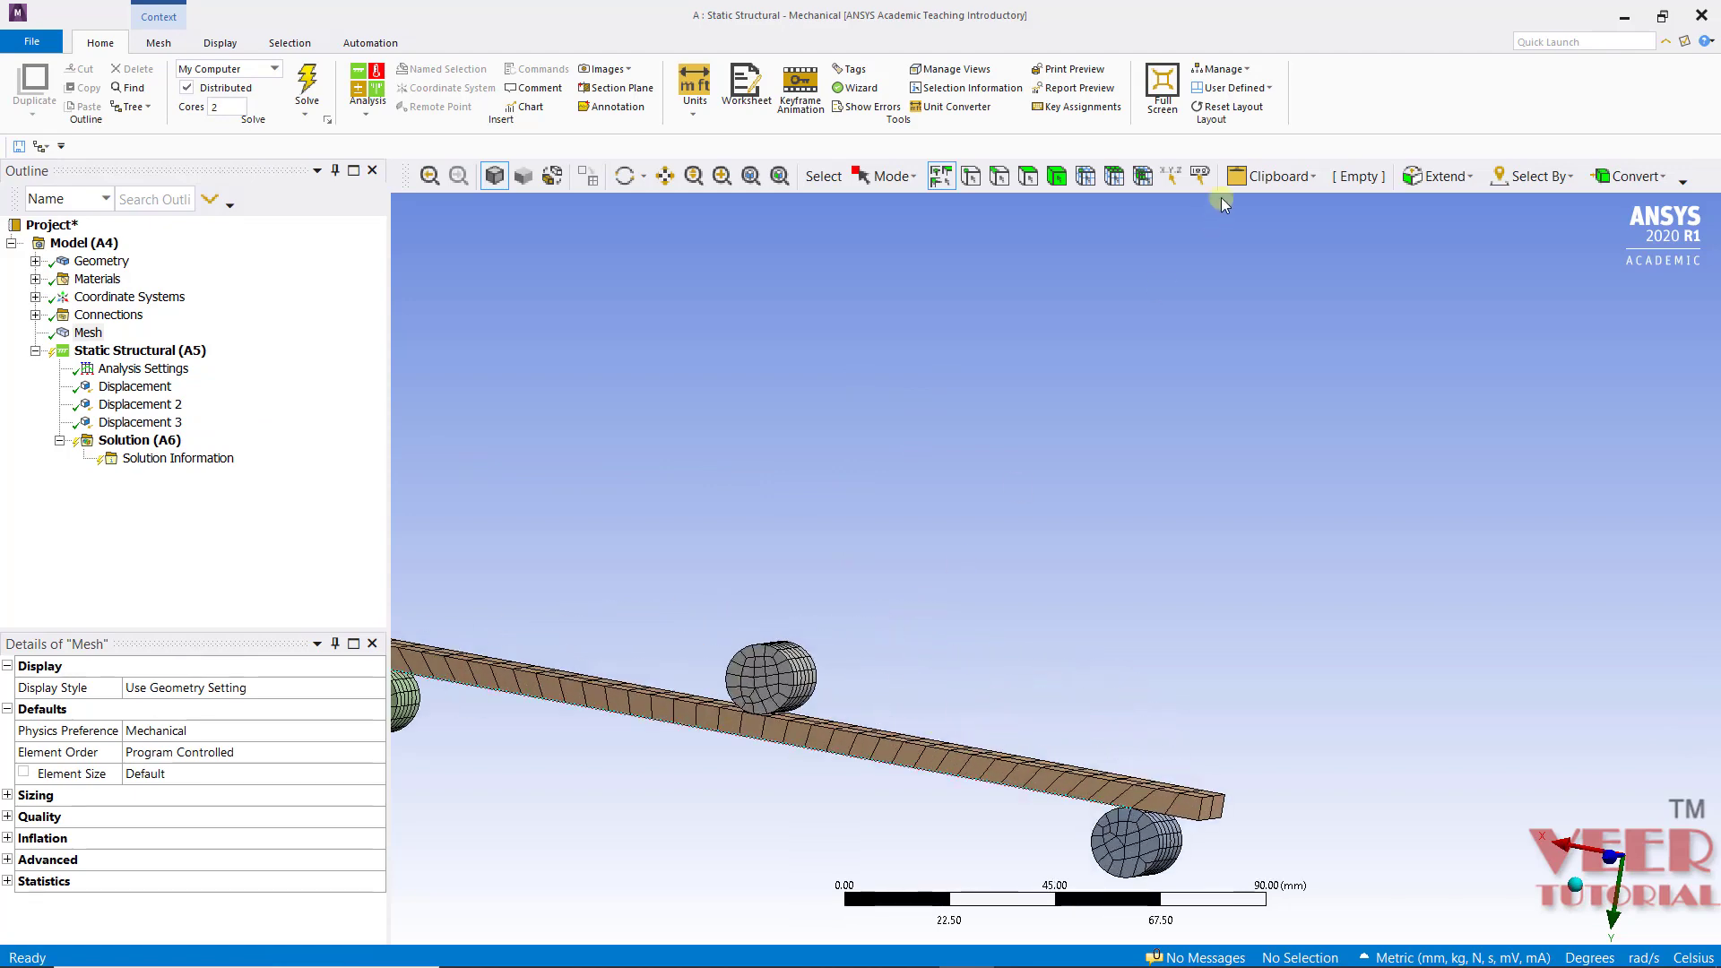
scroll(1180, 350, "down", 3)
middle_click_drag(1040, 520, 1095, 603)
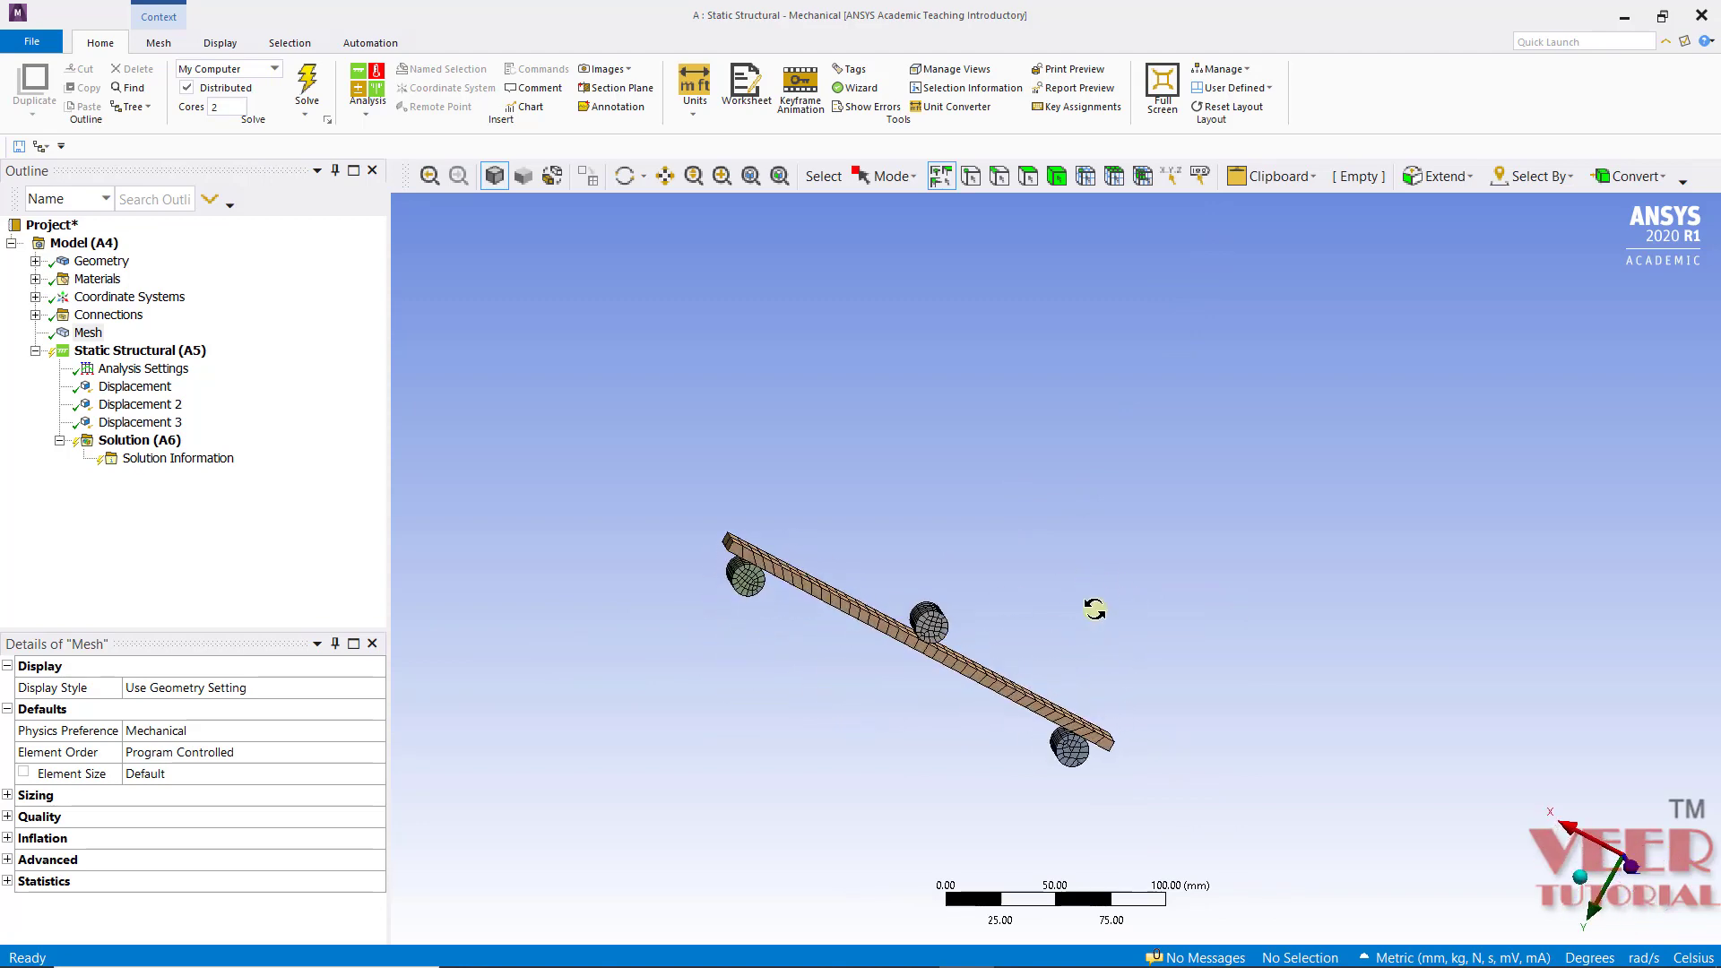
- Insert a sizing control under the mesh
left_click(88, 333)
right_click(100, 337)
mouse_move(232, 360)
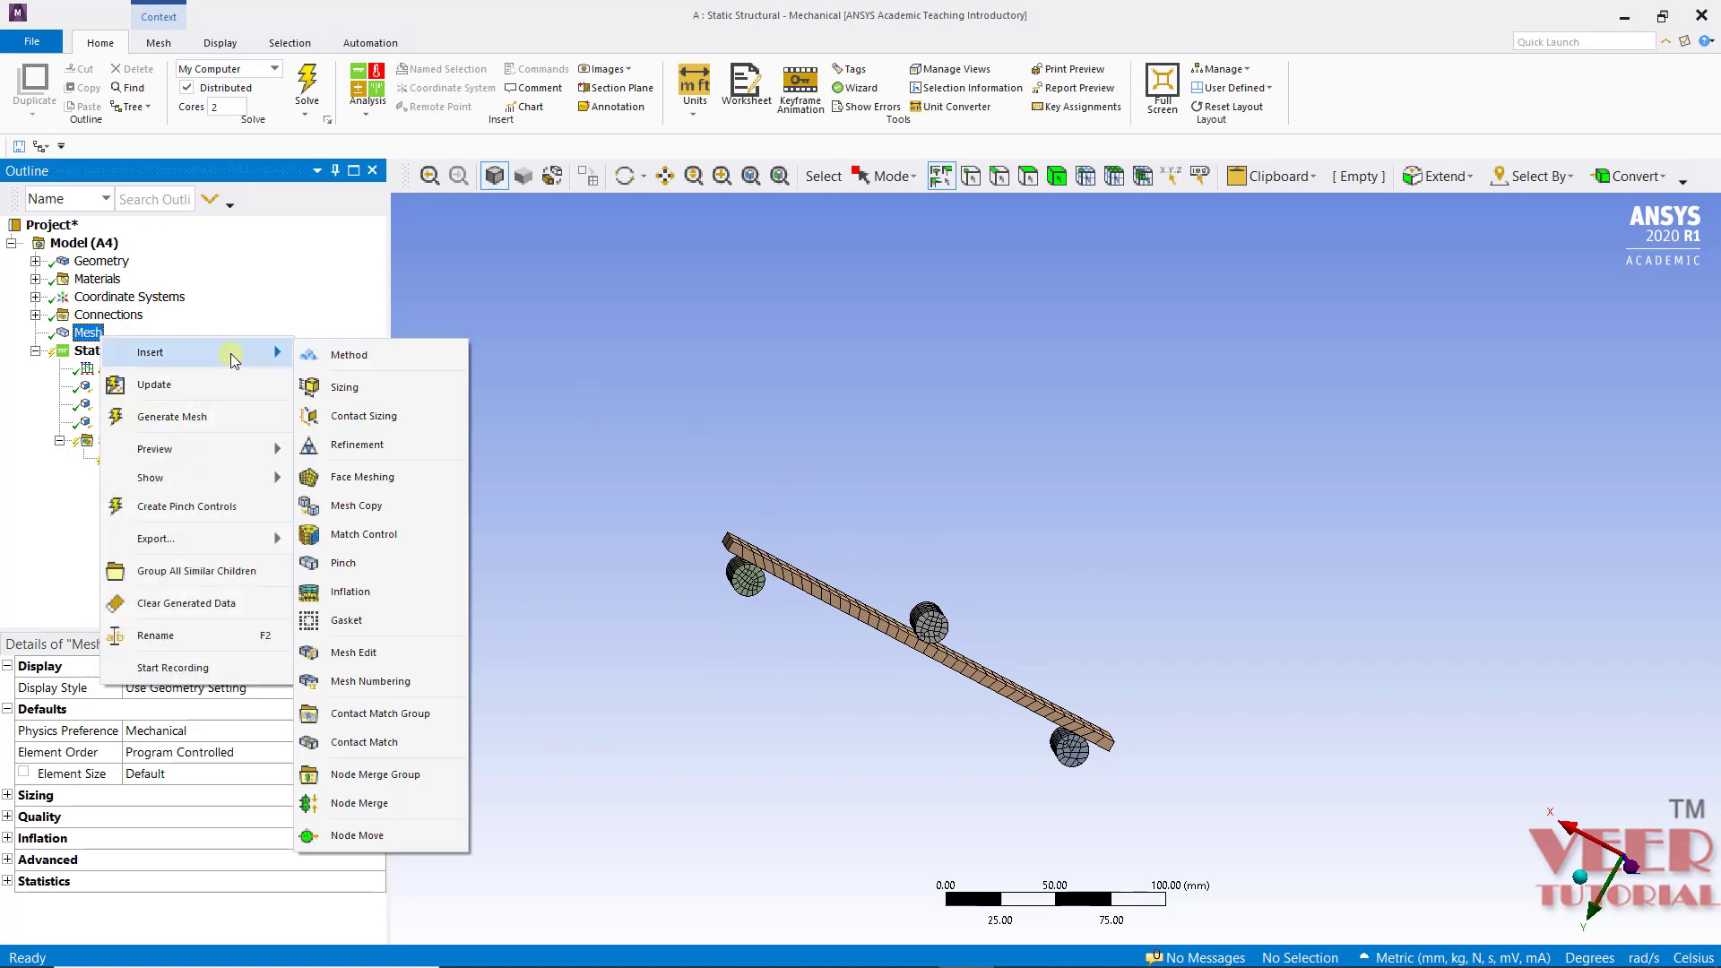
left_click(376, 395)
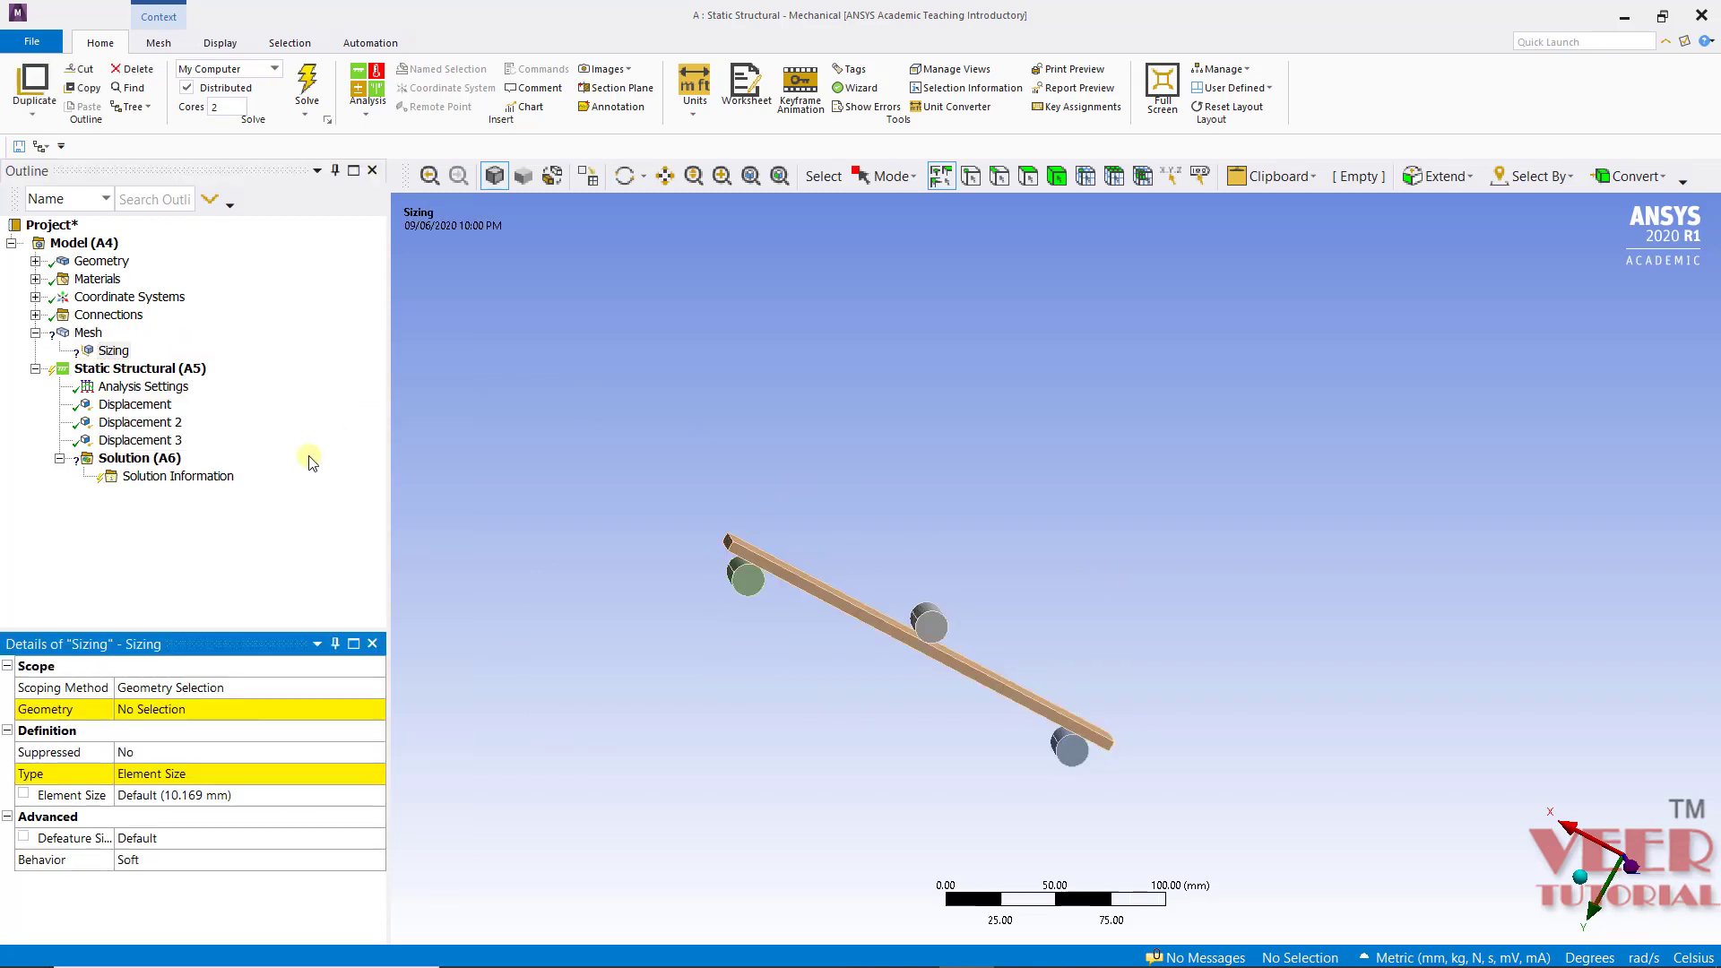
- Scope the mesh sizing to four bodies: the beam, the loading roller and both support rollers
left_click(633, 434)
middle_click_drag(684, 484, 646, 484)
left_click(1057, 176)
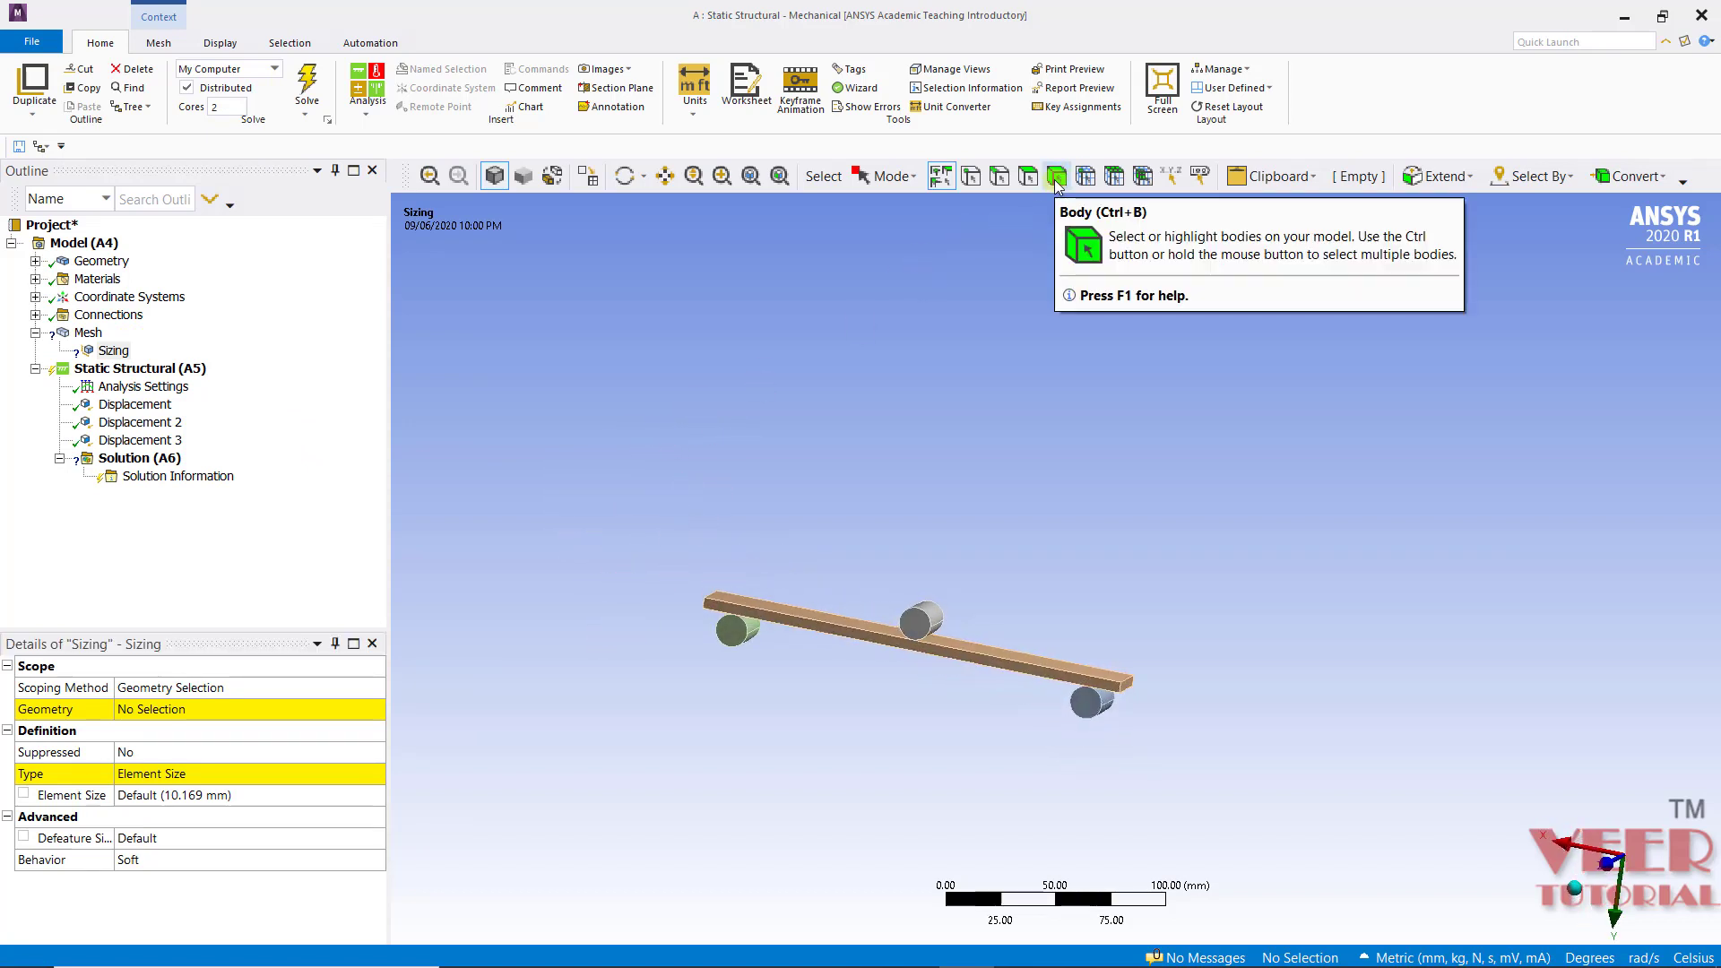
left_click(916, 621)
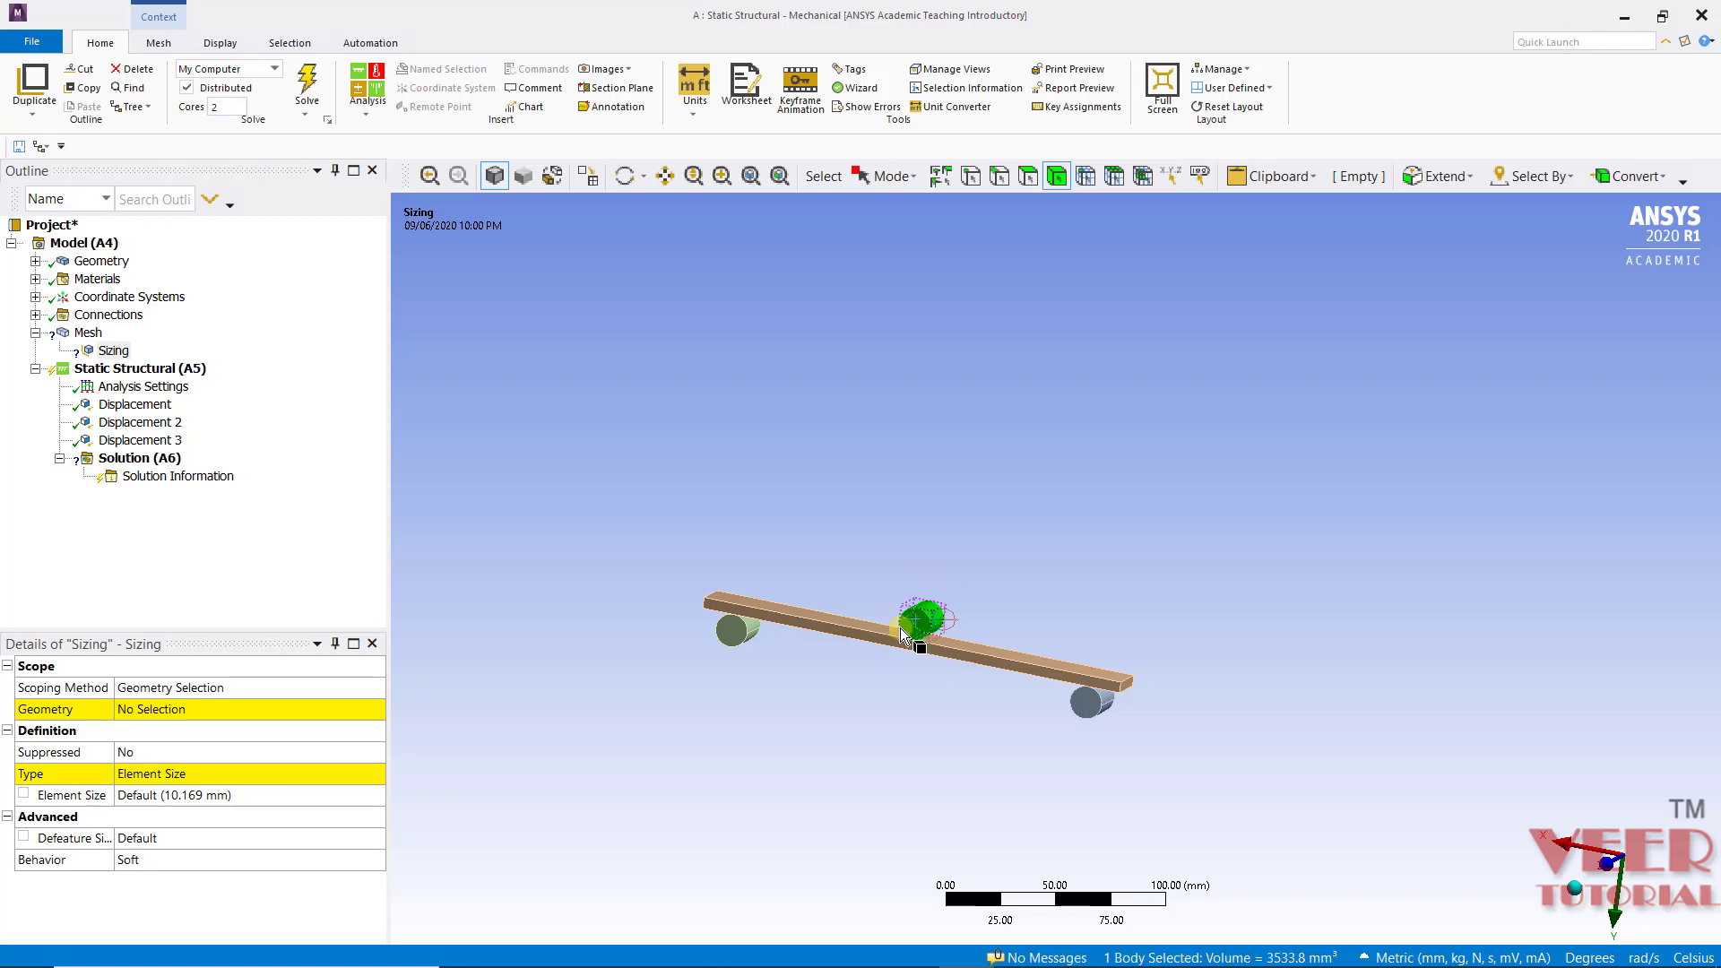
left_click(854, 634, "ctrl")
left_click(730, 631, "ctrl")
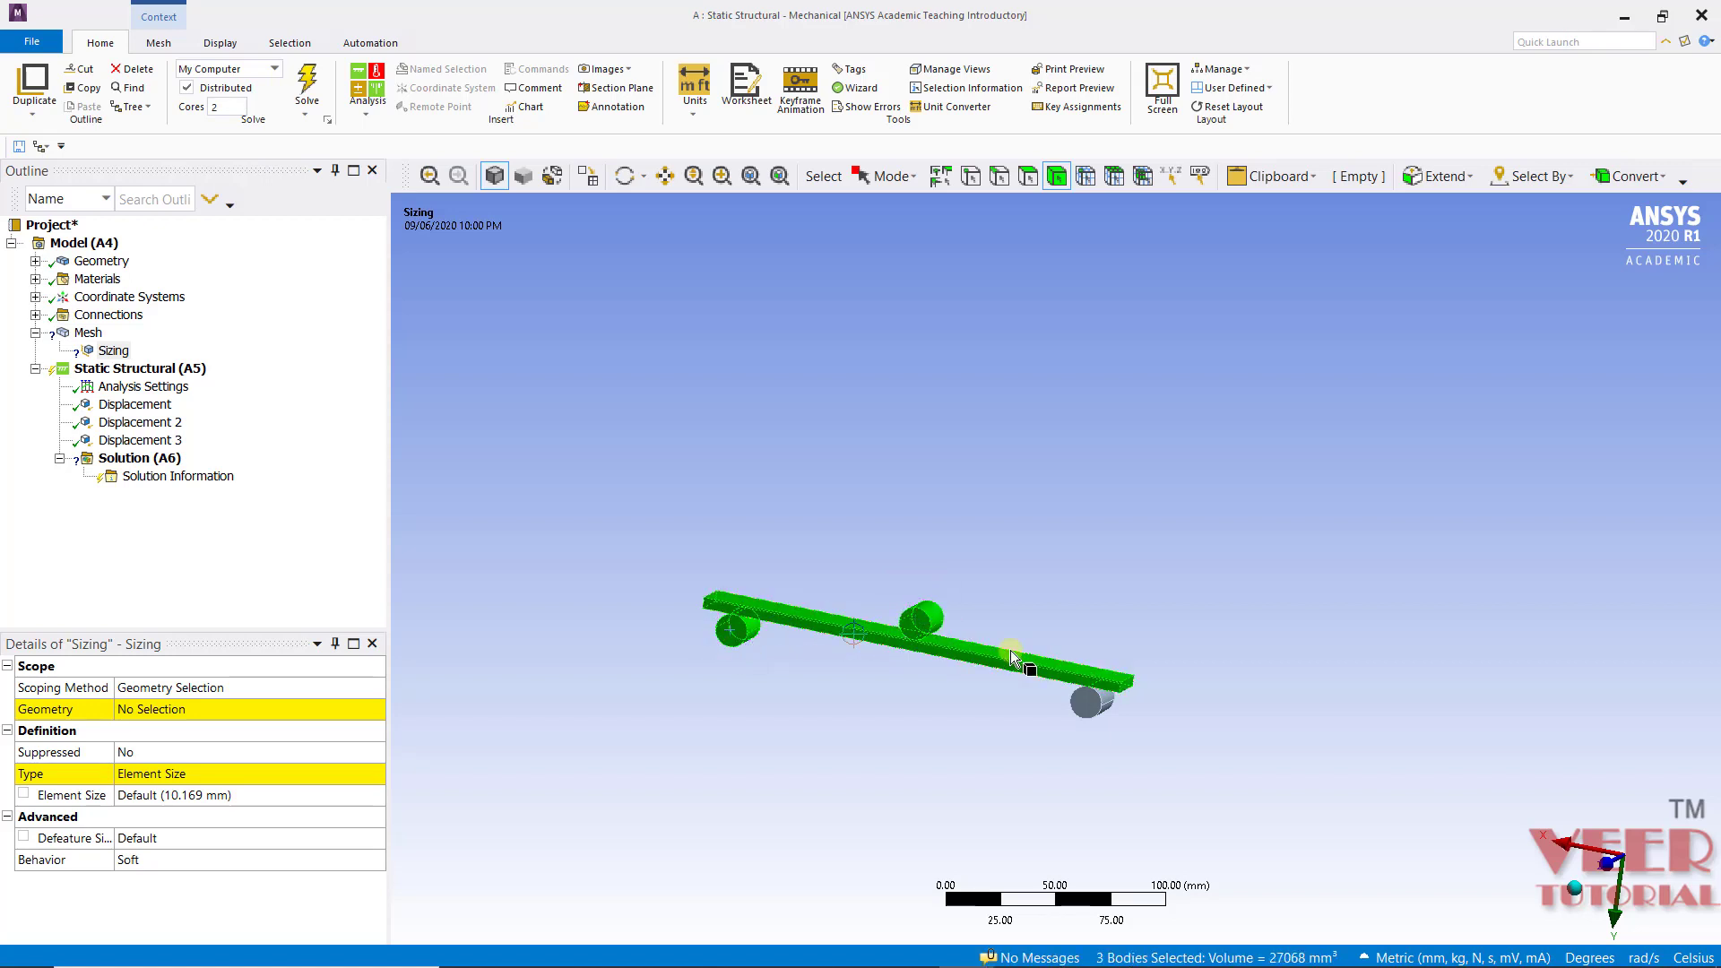
left_click(1098, 702, "ctrl")
left_click(192, 709)
left_click(184, 709)
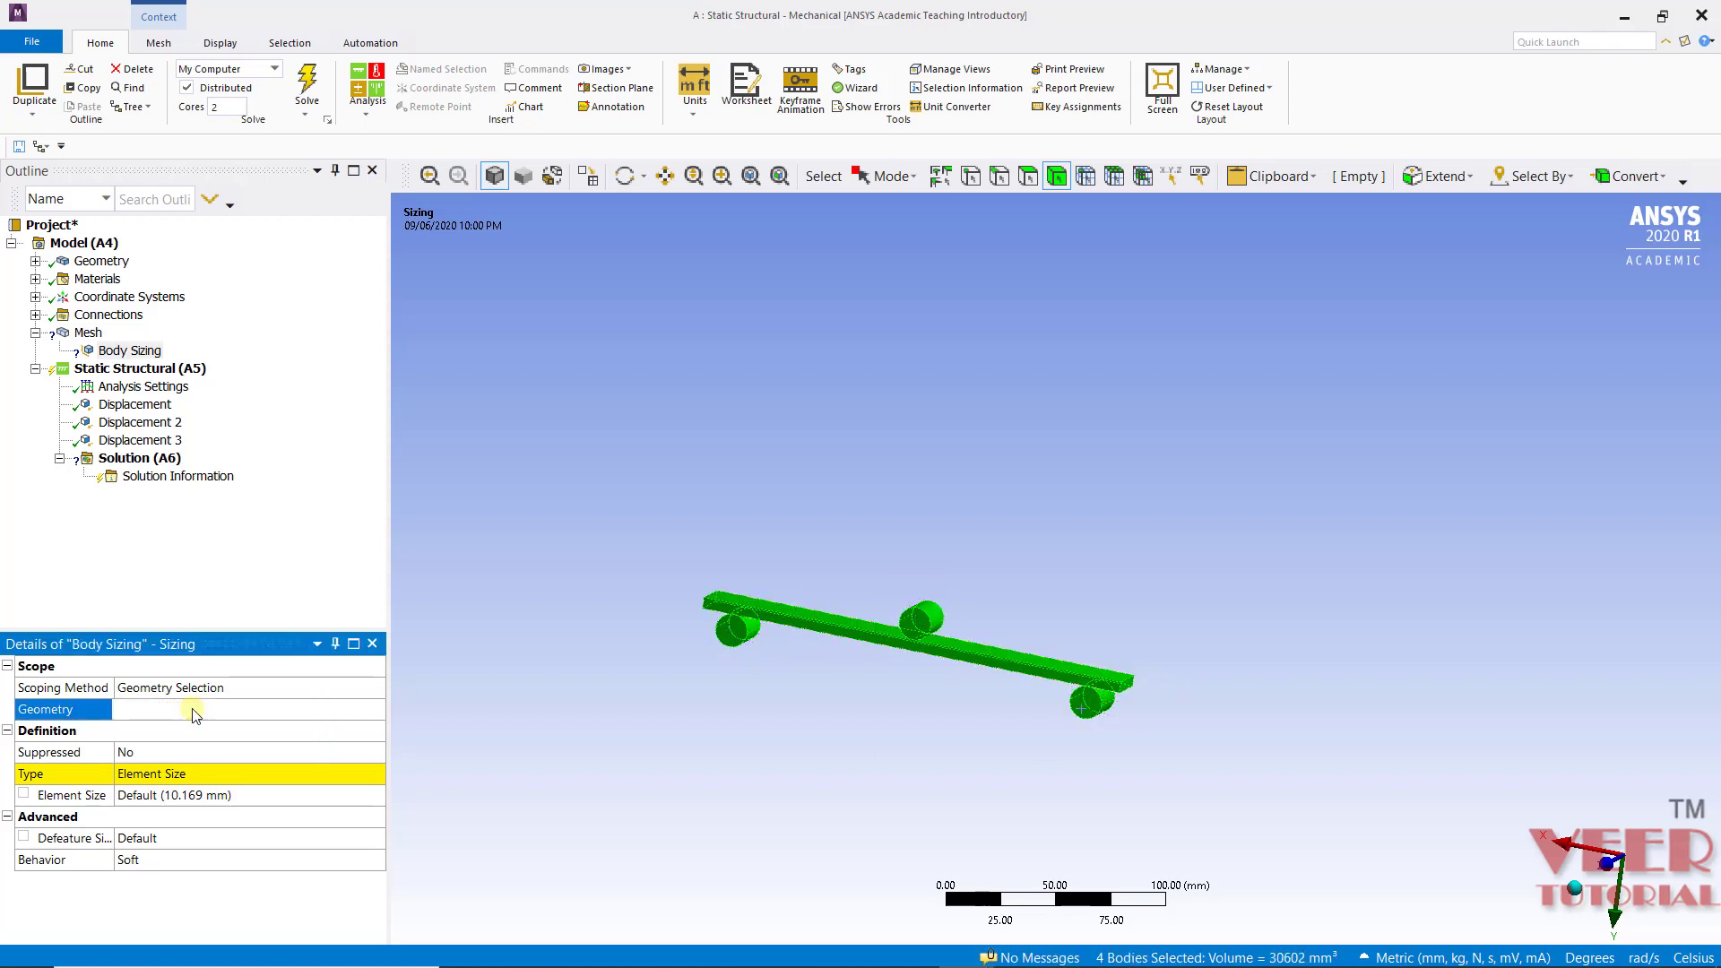
- Set the body sizing's element size to 3 mm, then regenerate the mesh and inspect it
left_click(183, 796)
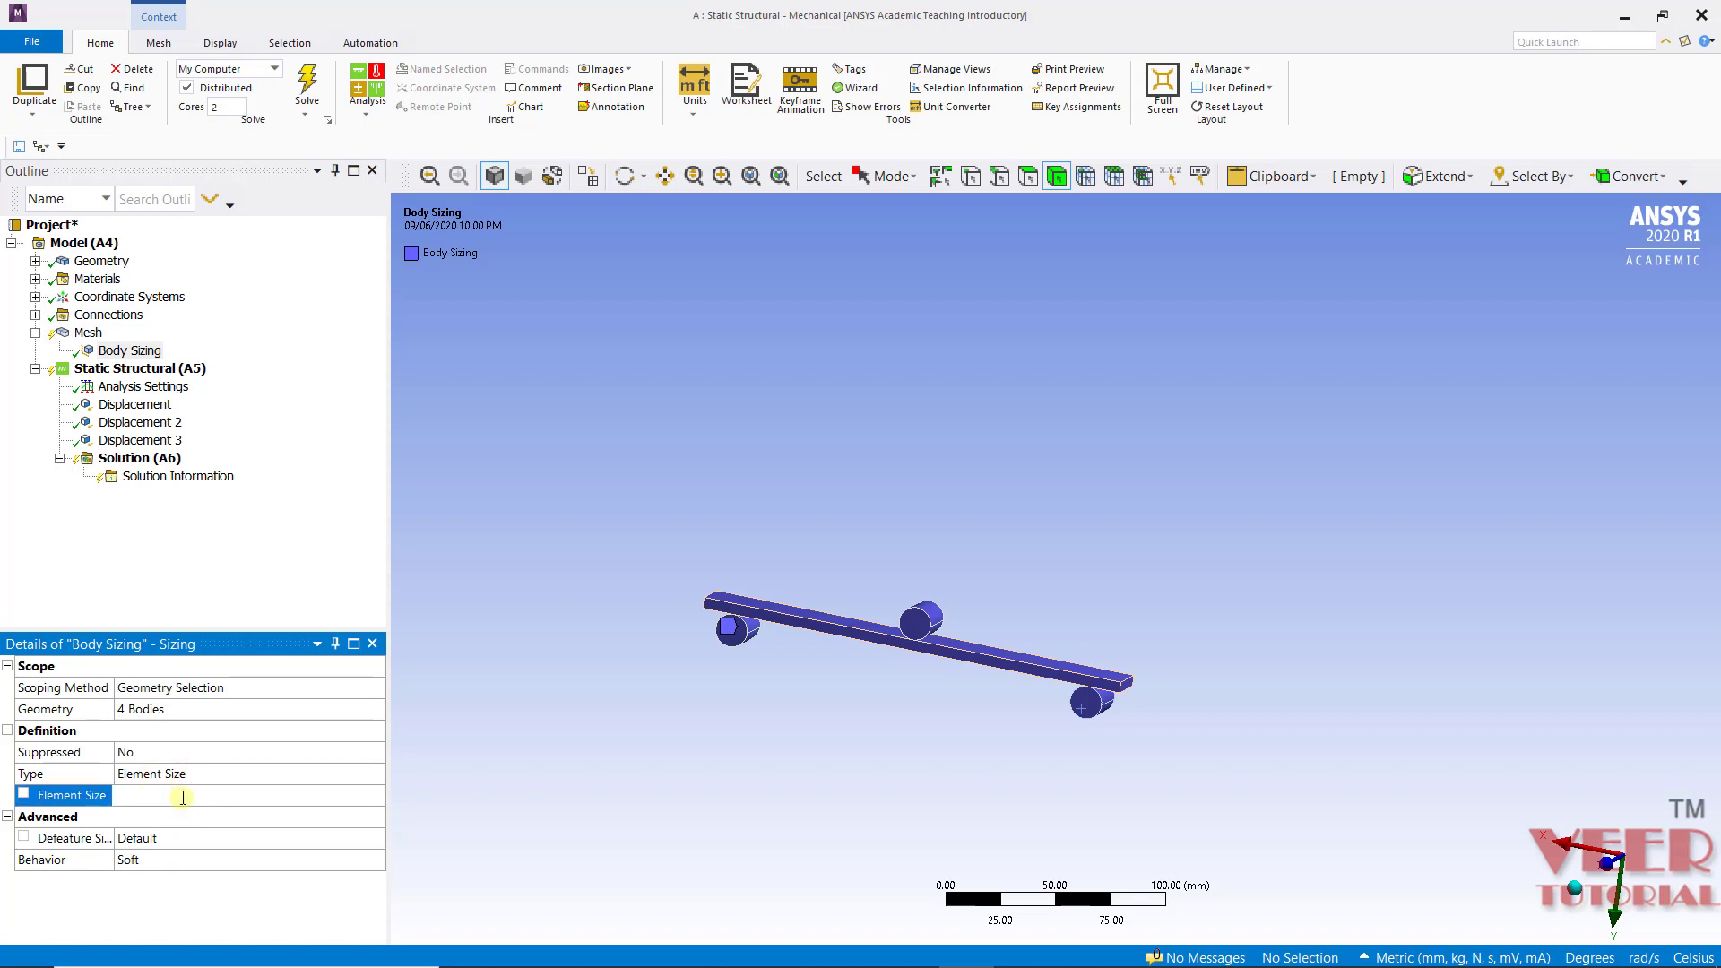
key("Return")
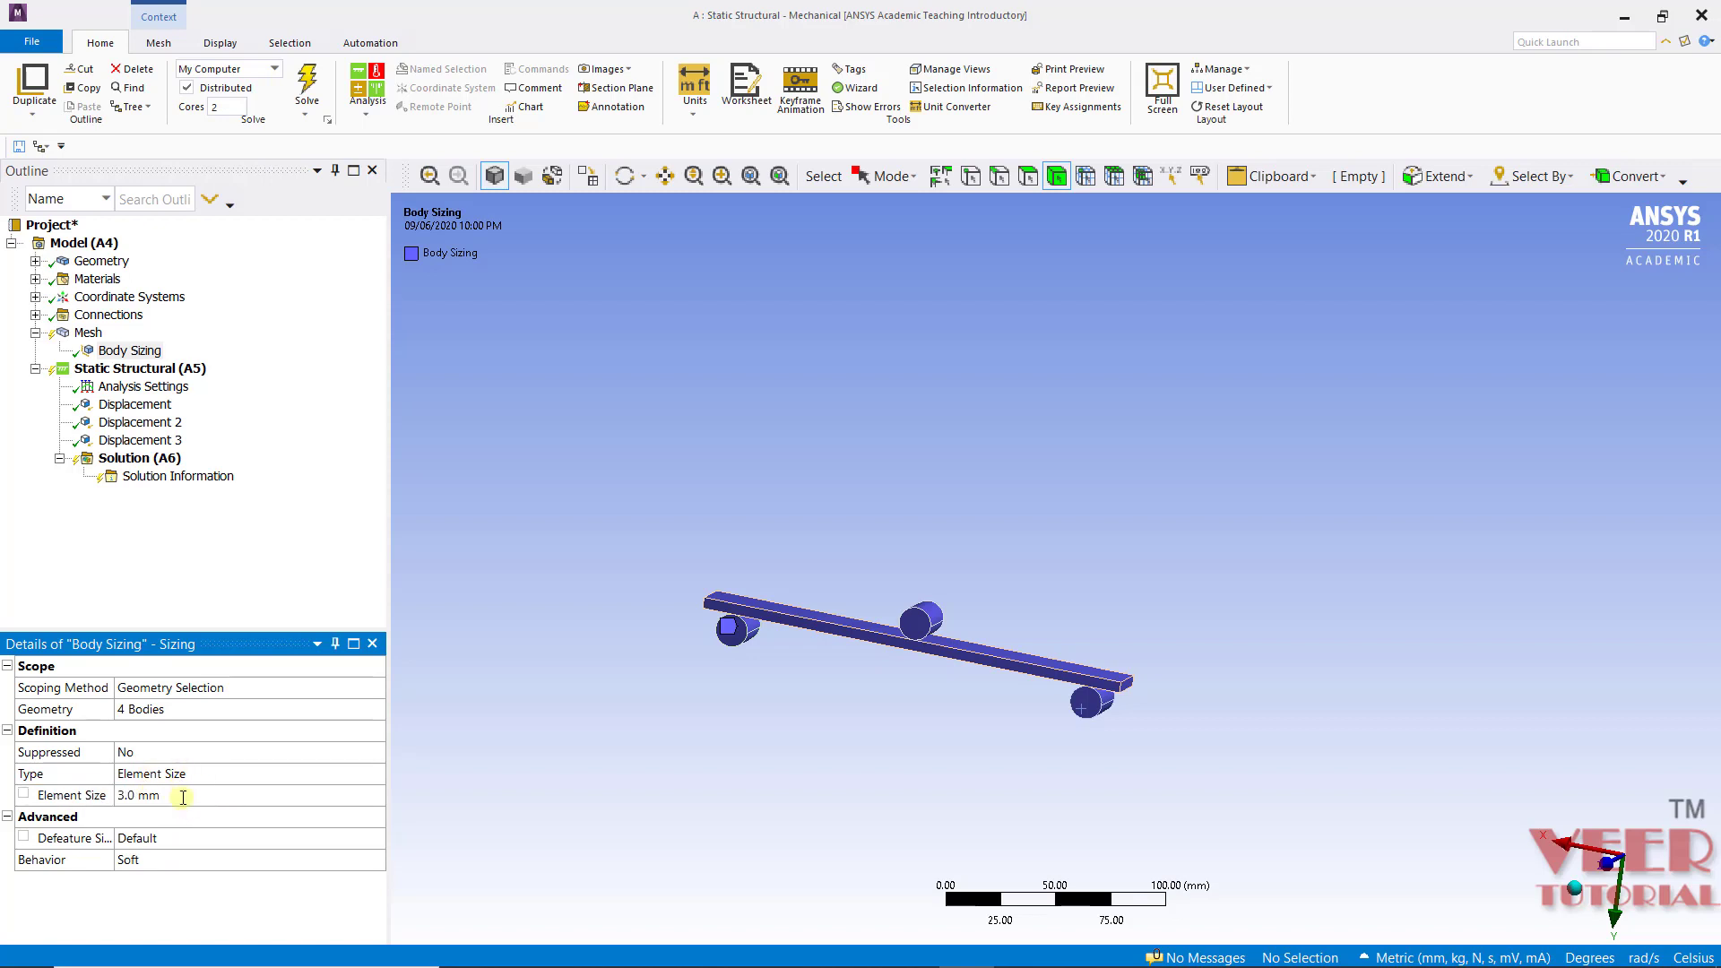
right_click(89, 334)
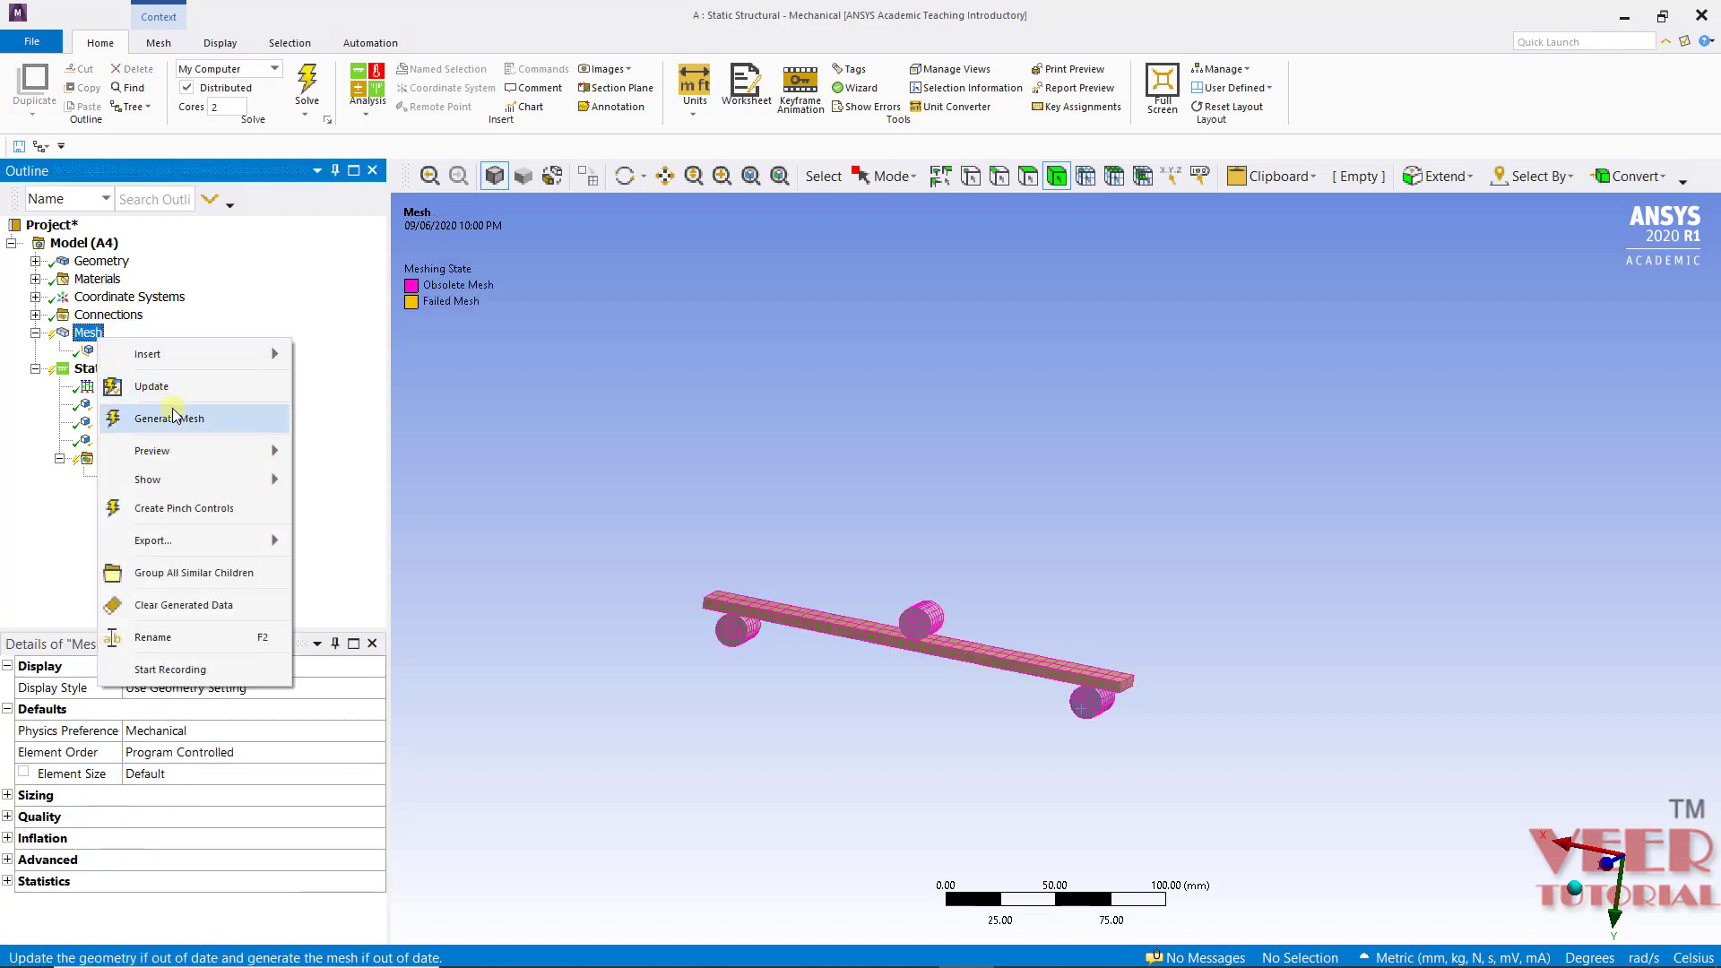
left_click(174, 418)
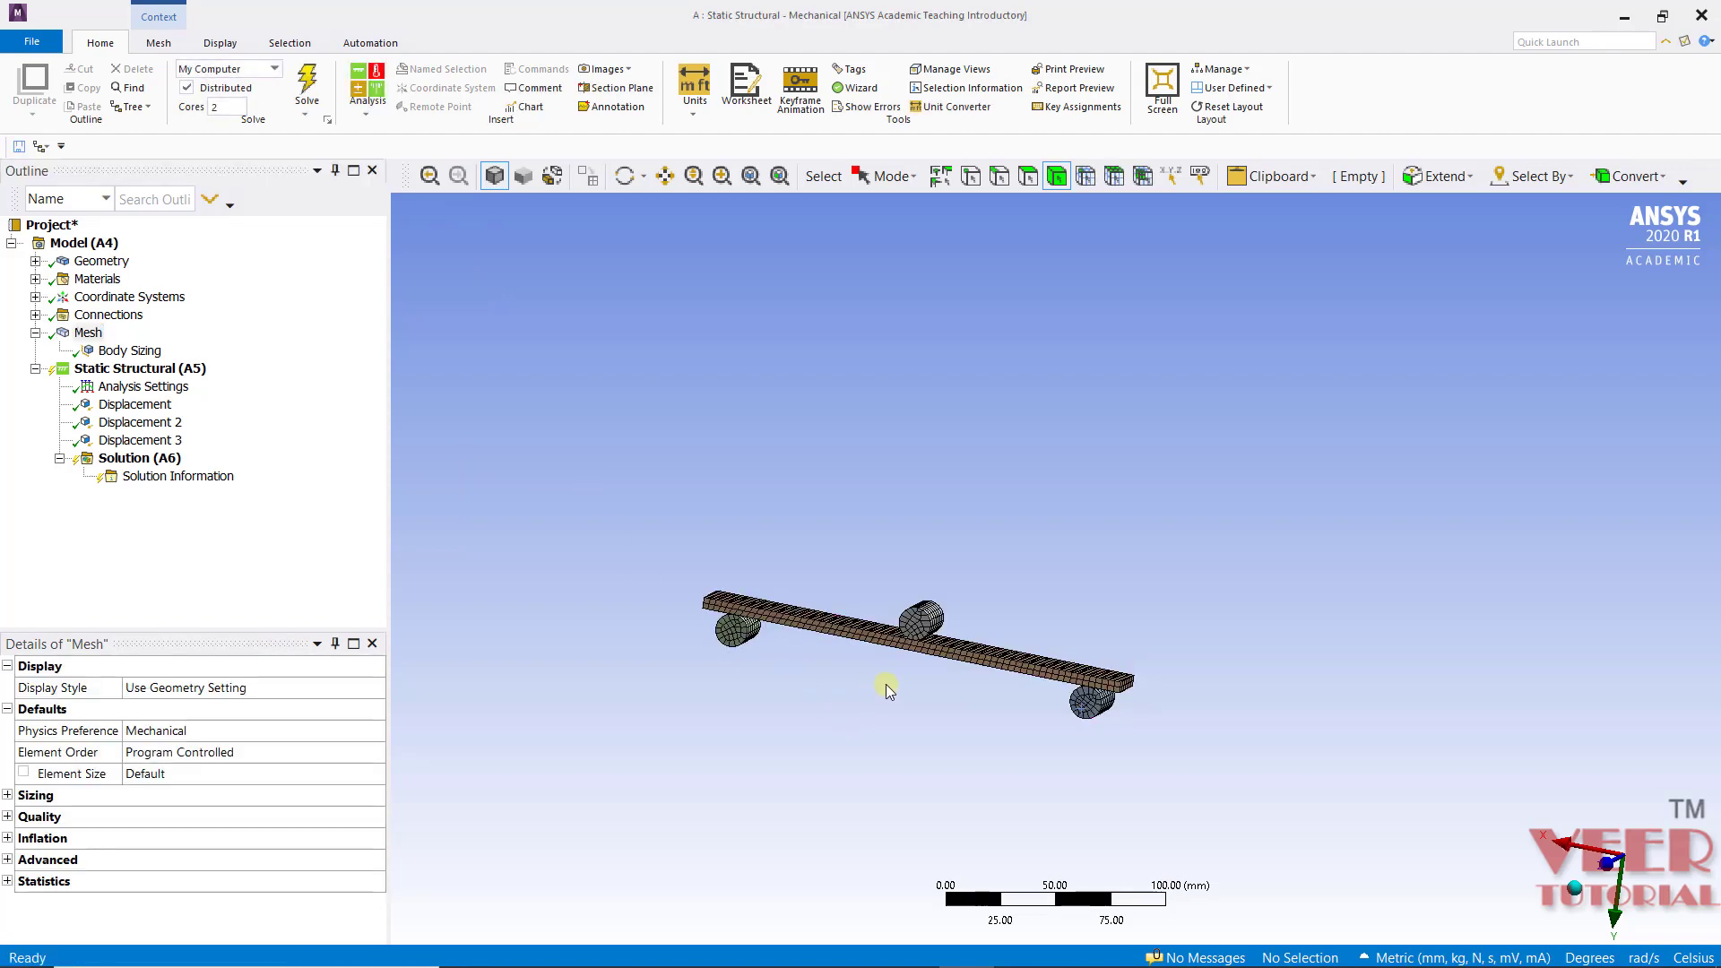
scroll(1160, 756, "up", 4)
middle_click_drag(1146, 797, 627, 588)
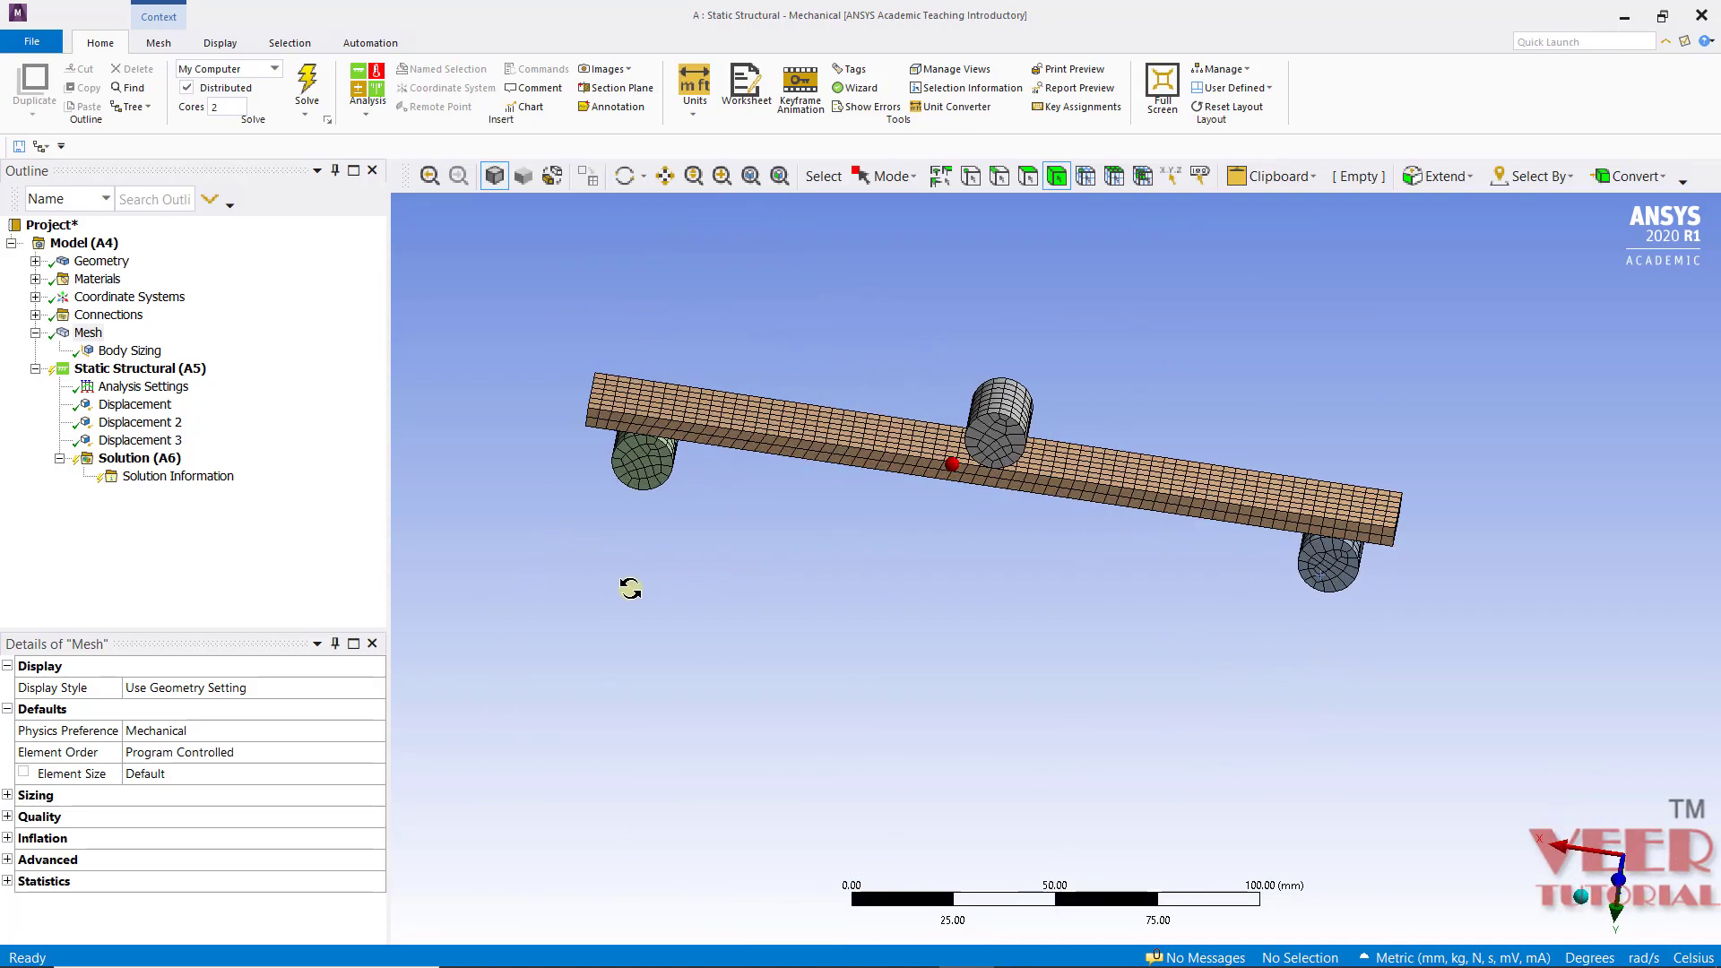
- In the analysis settings for load step 1, turn auto time stepping on and define it by substeps
left_click(130, 390)
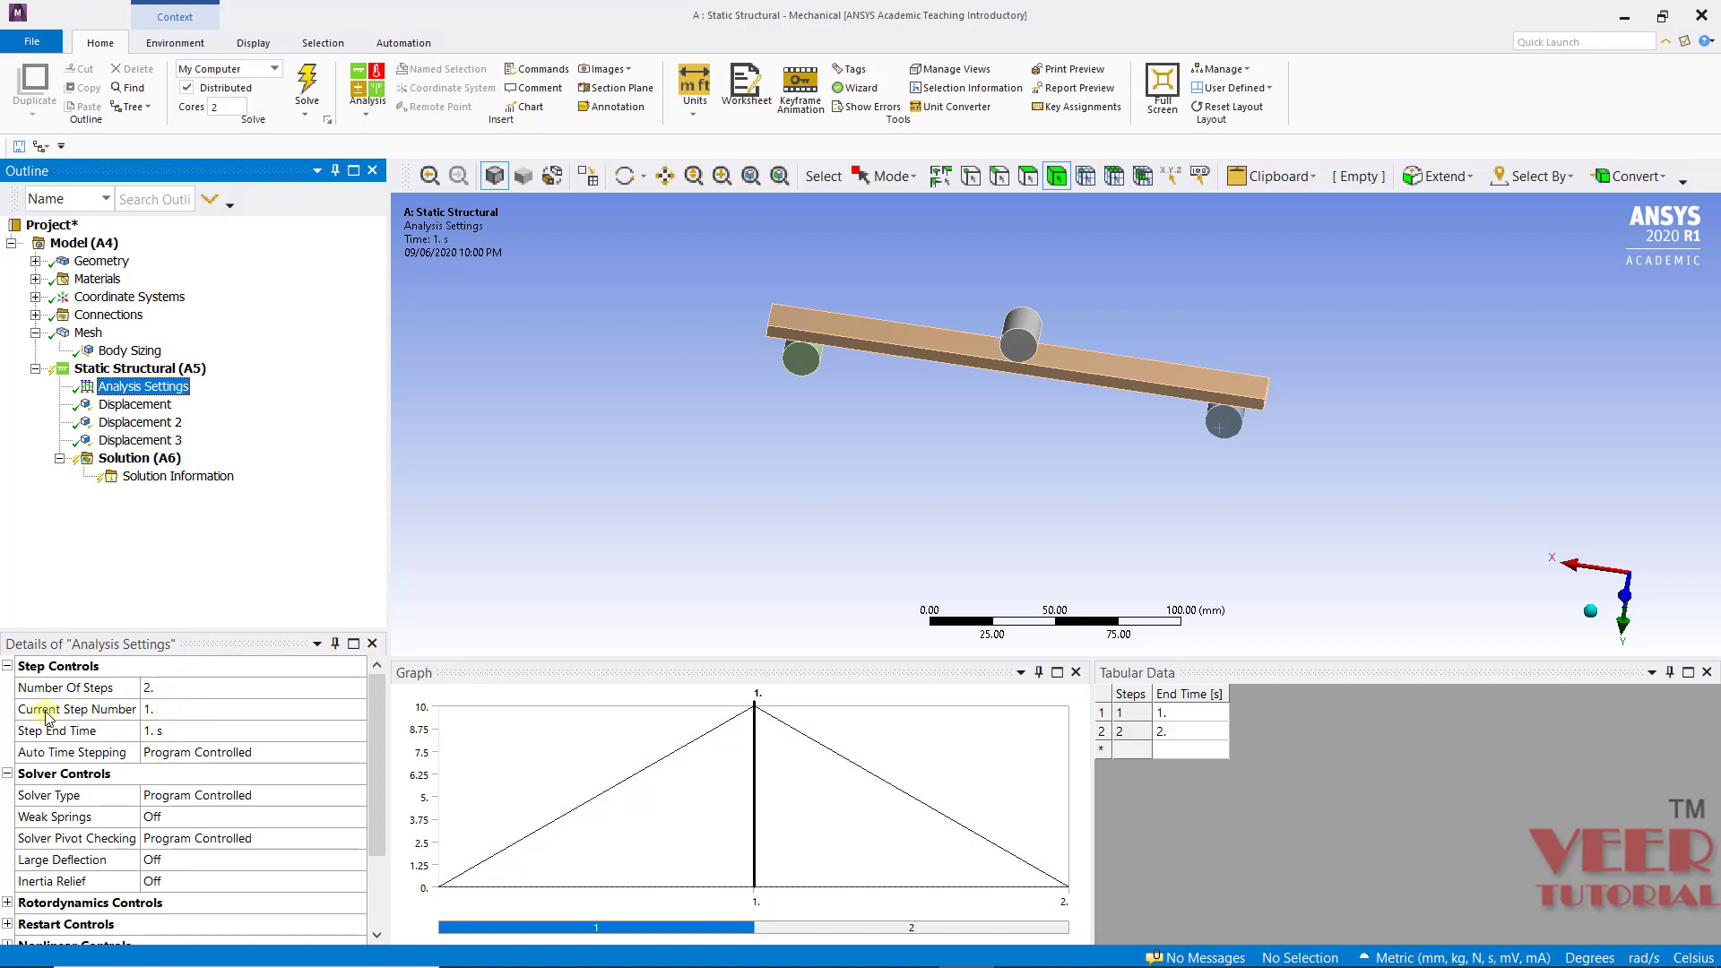
left_click(186, 706)
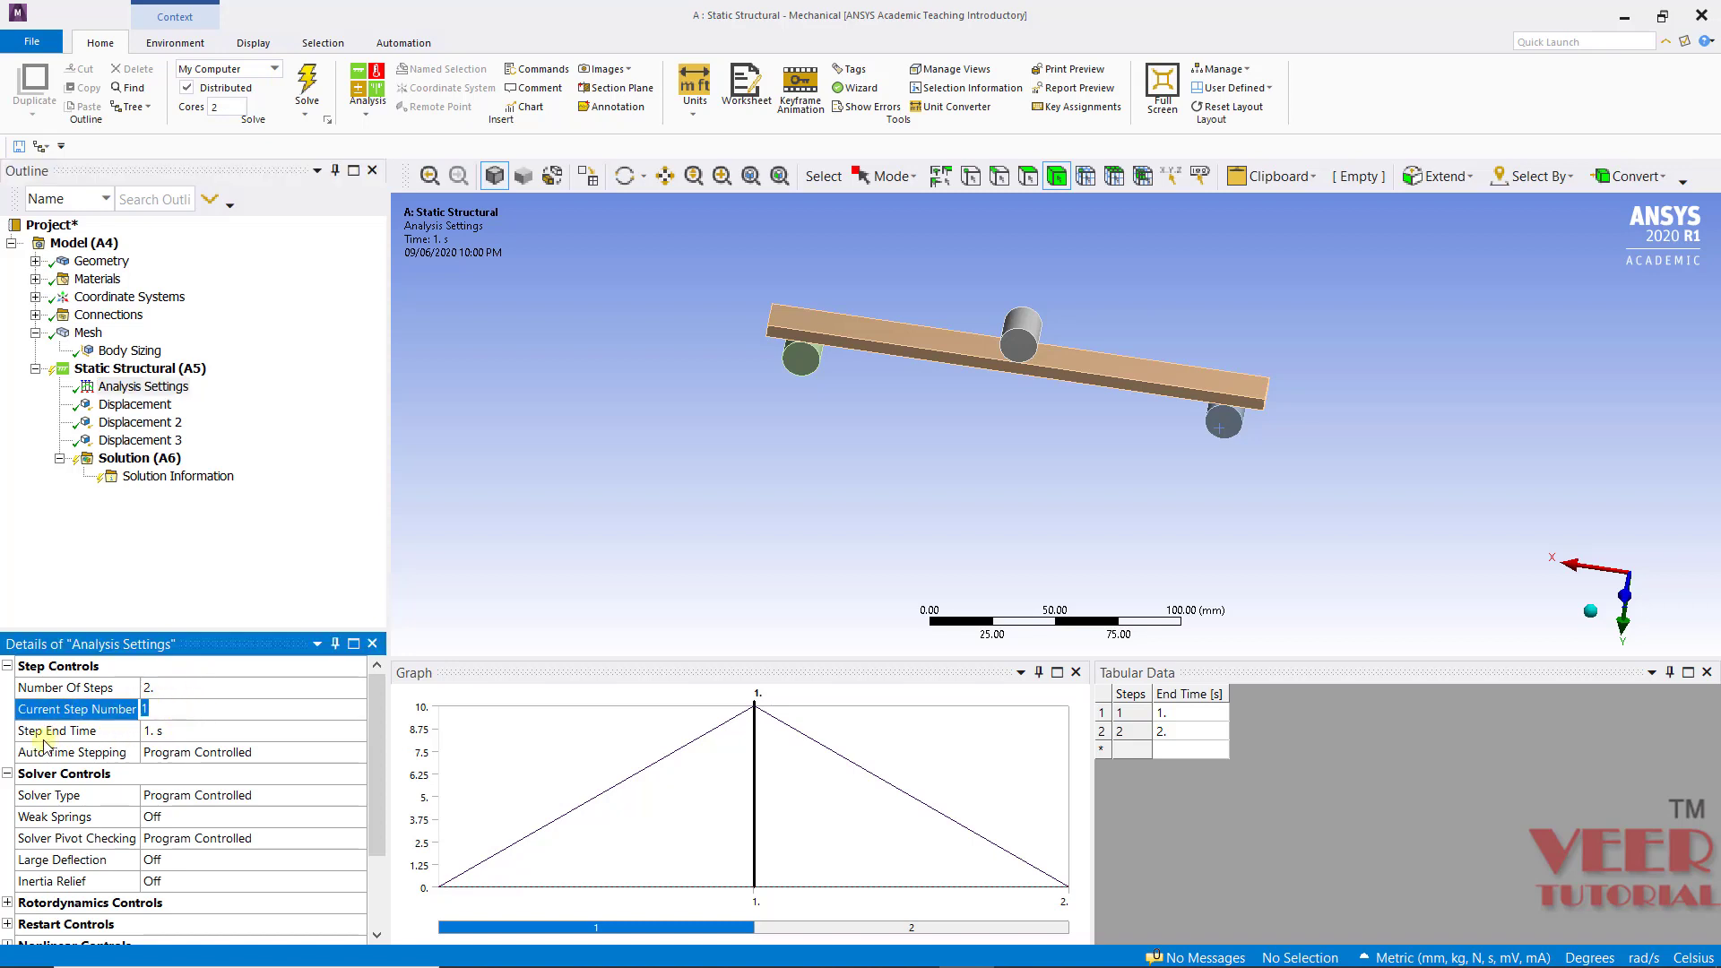
left_click(179, 733)
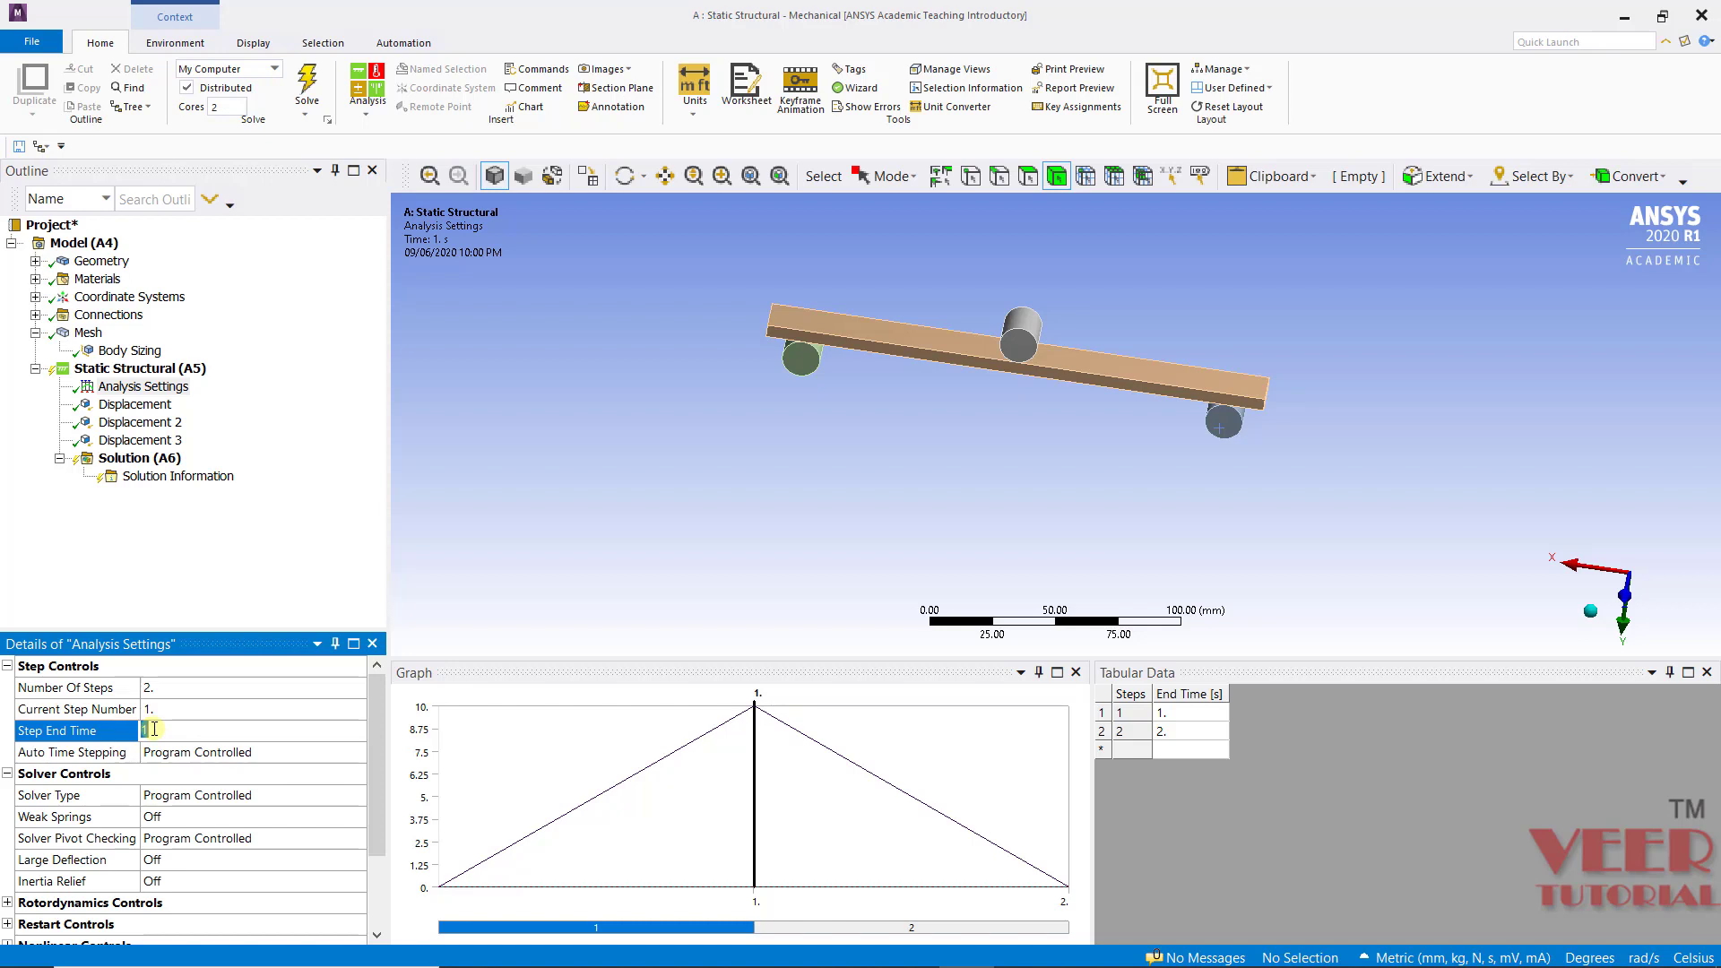
left_click(45, 755)
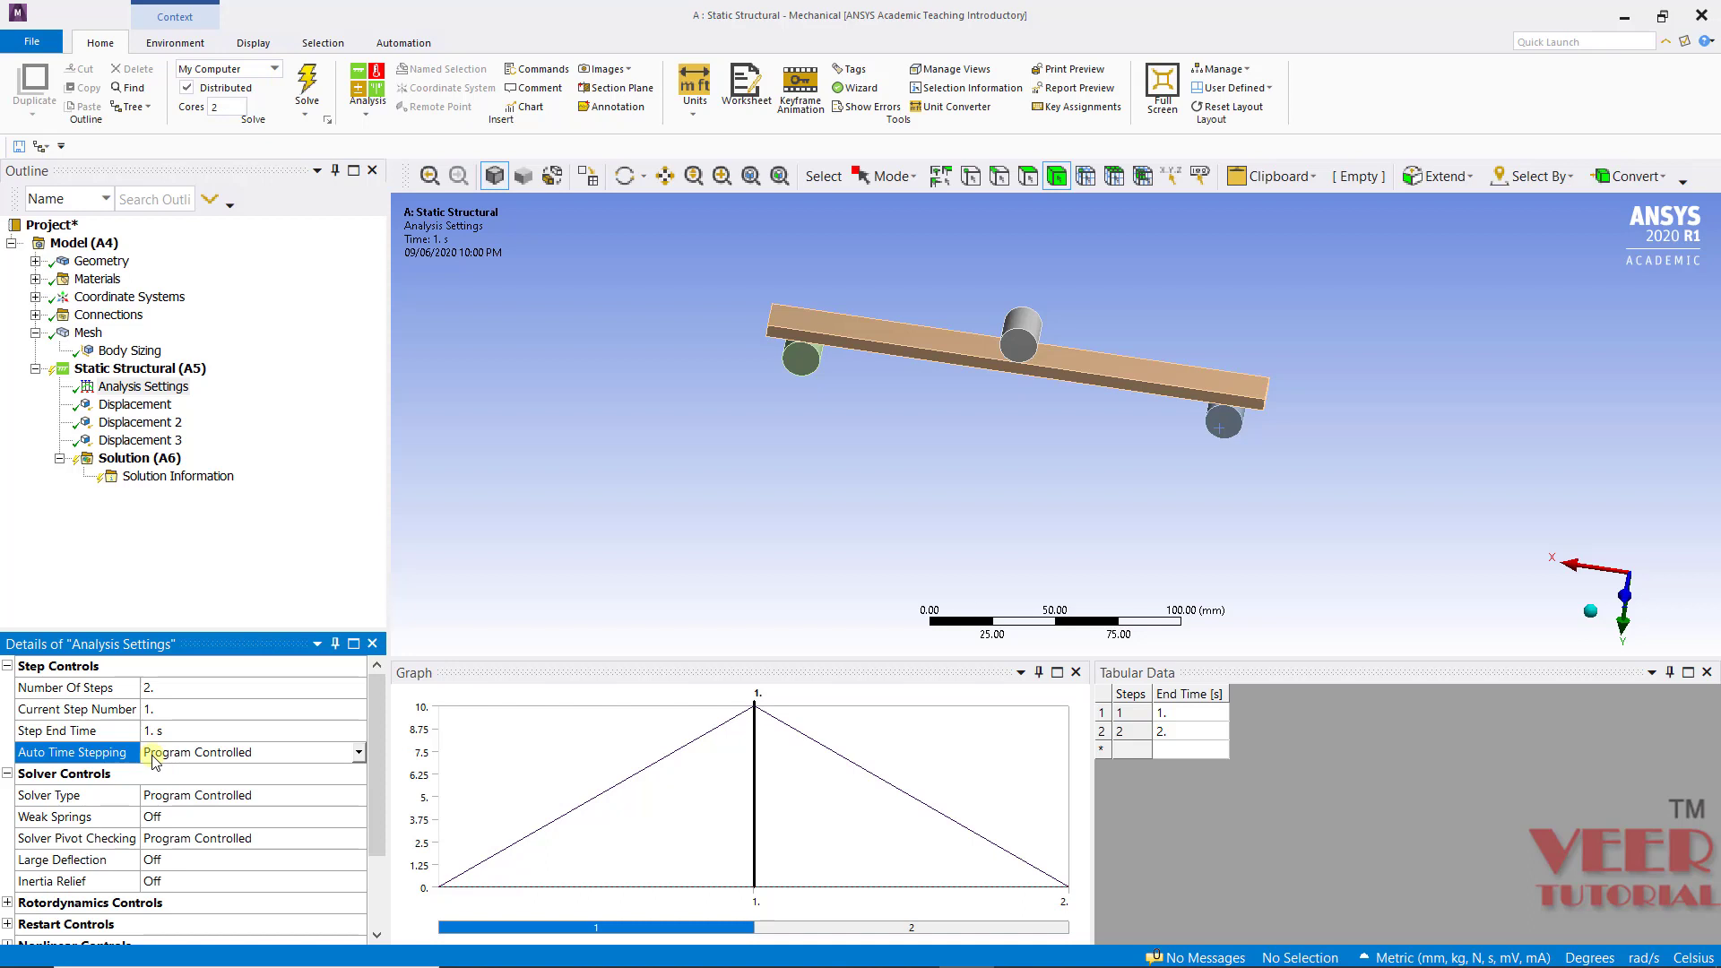
left_click(358, 753)
left_click(276, 791)
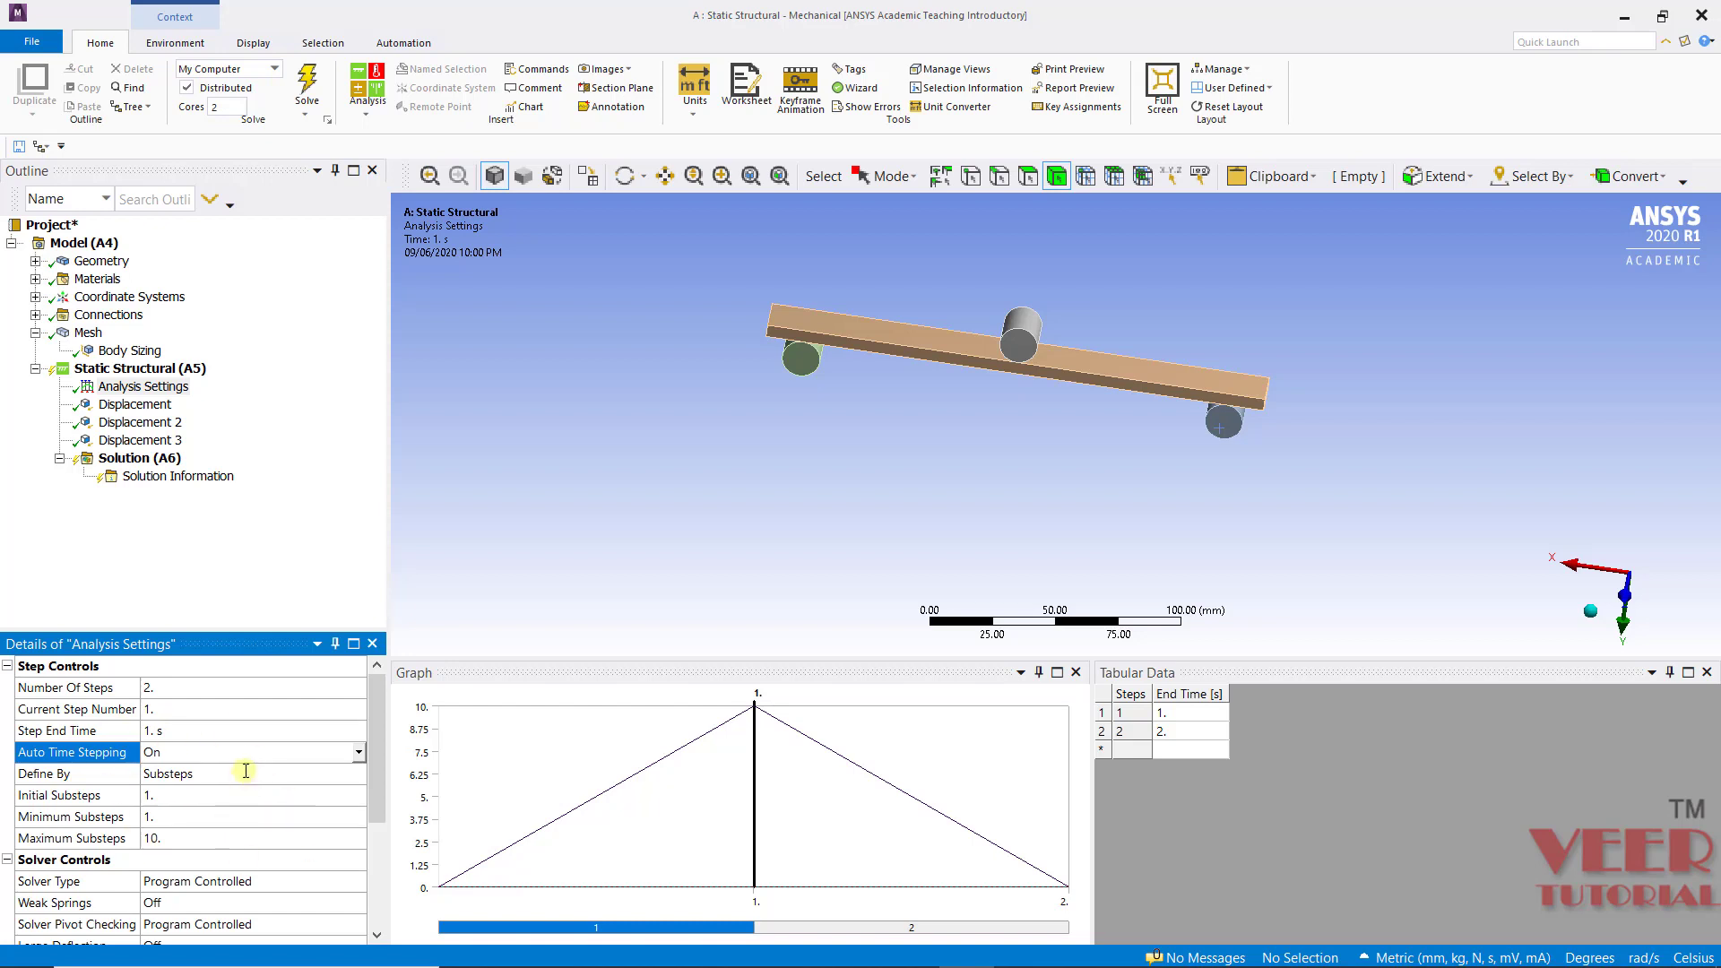
left_click(256, 773)
left_click(358, 774)
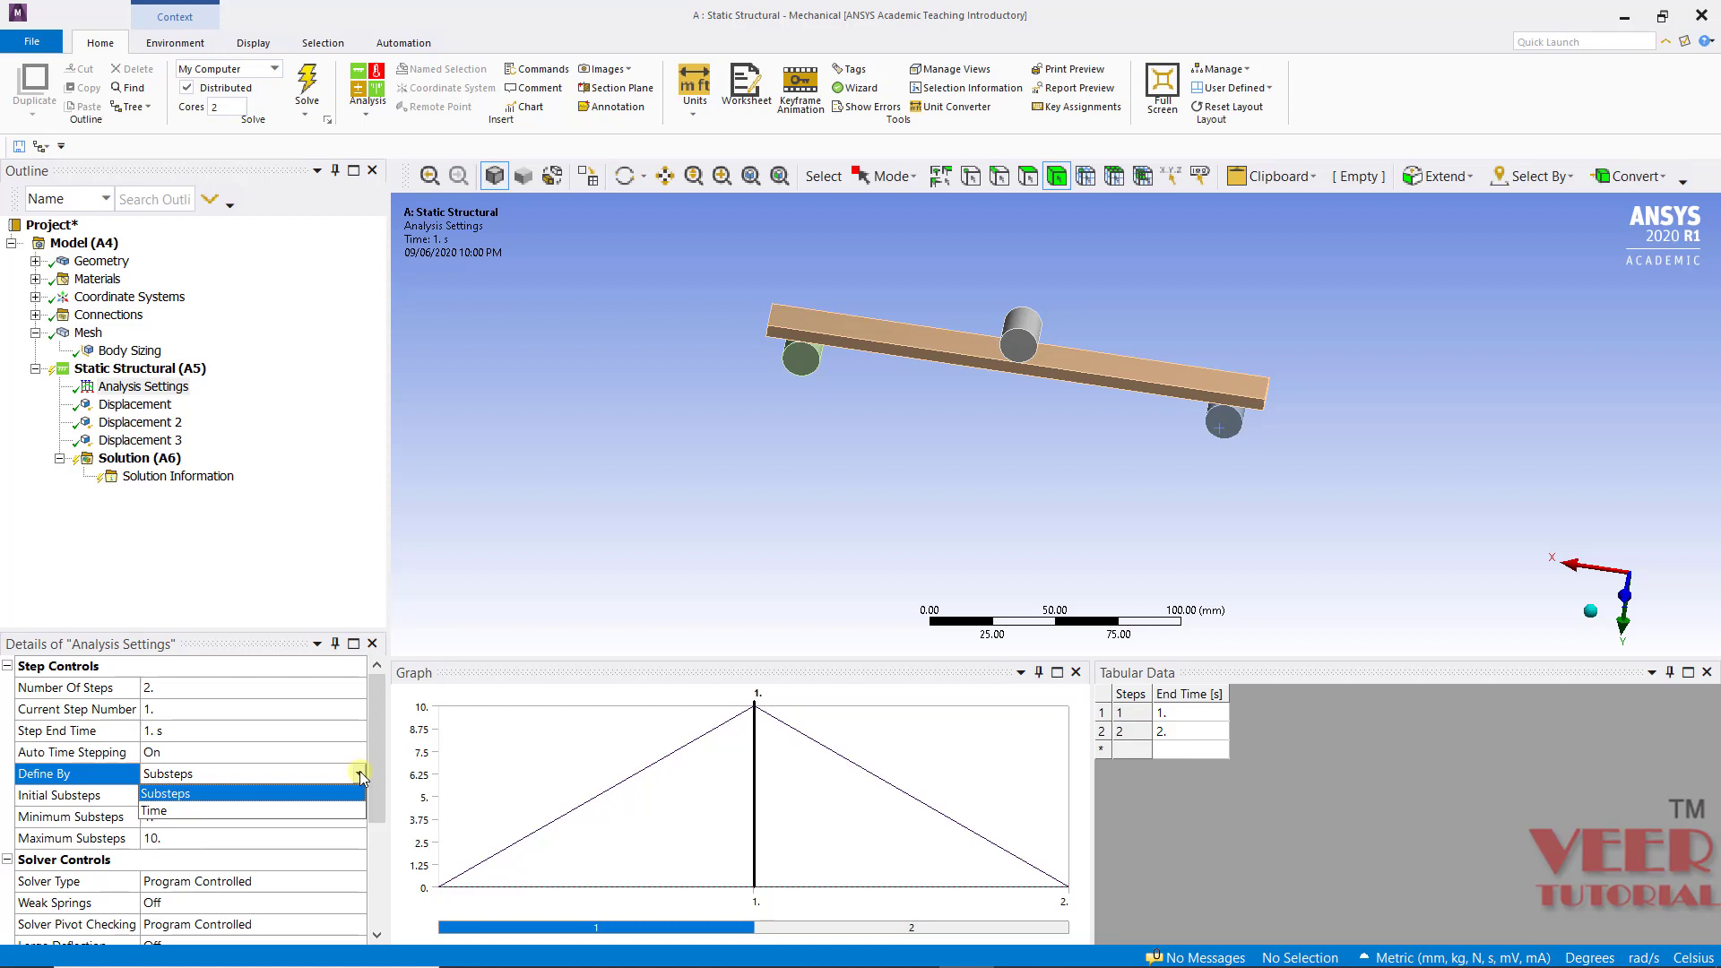
left_click(226, 796)
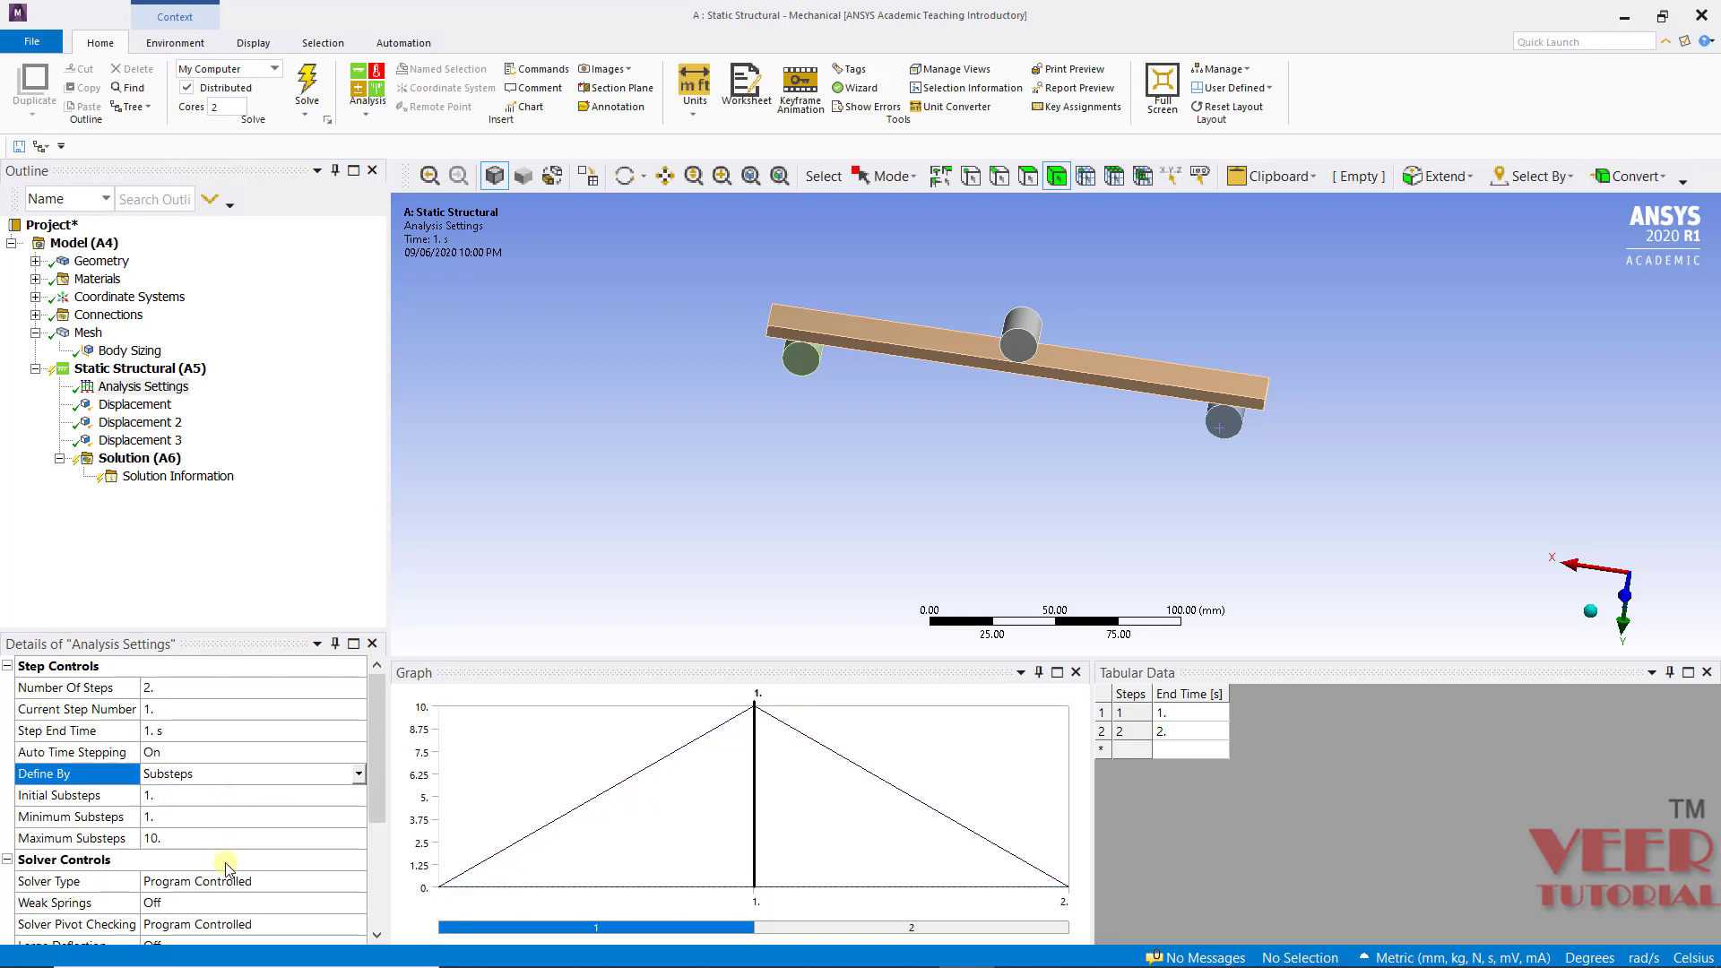
- Set the initial substeps to 50 and the minimum substeps to 10 for load step 1
left_click(191, 797)
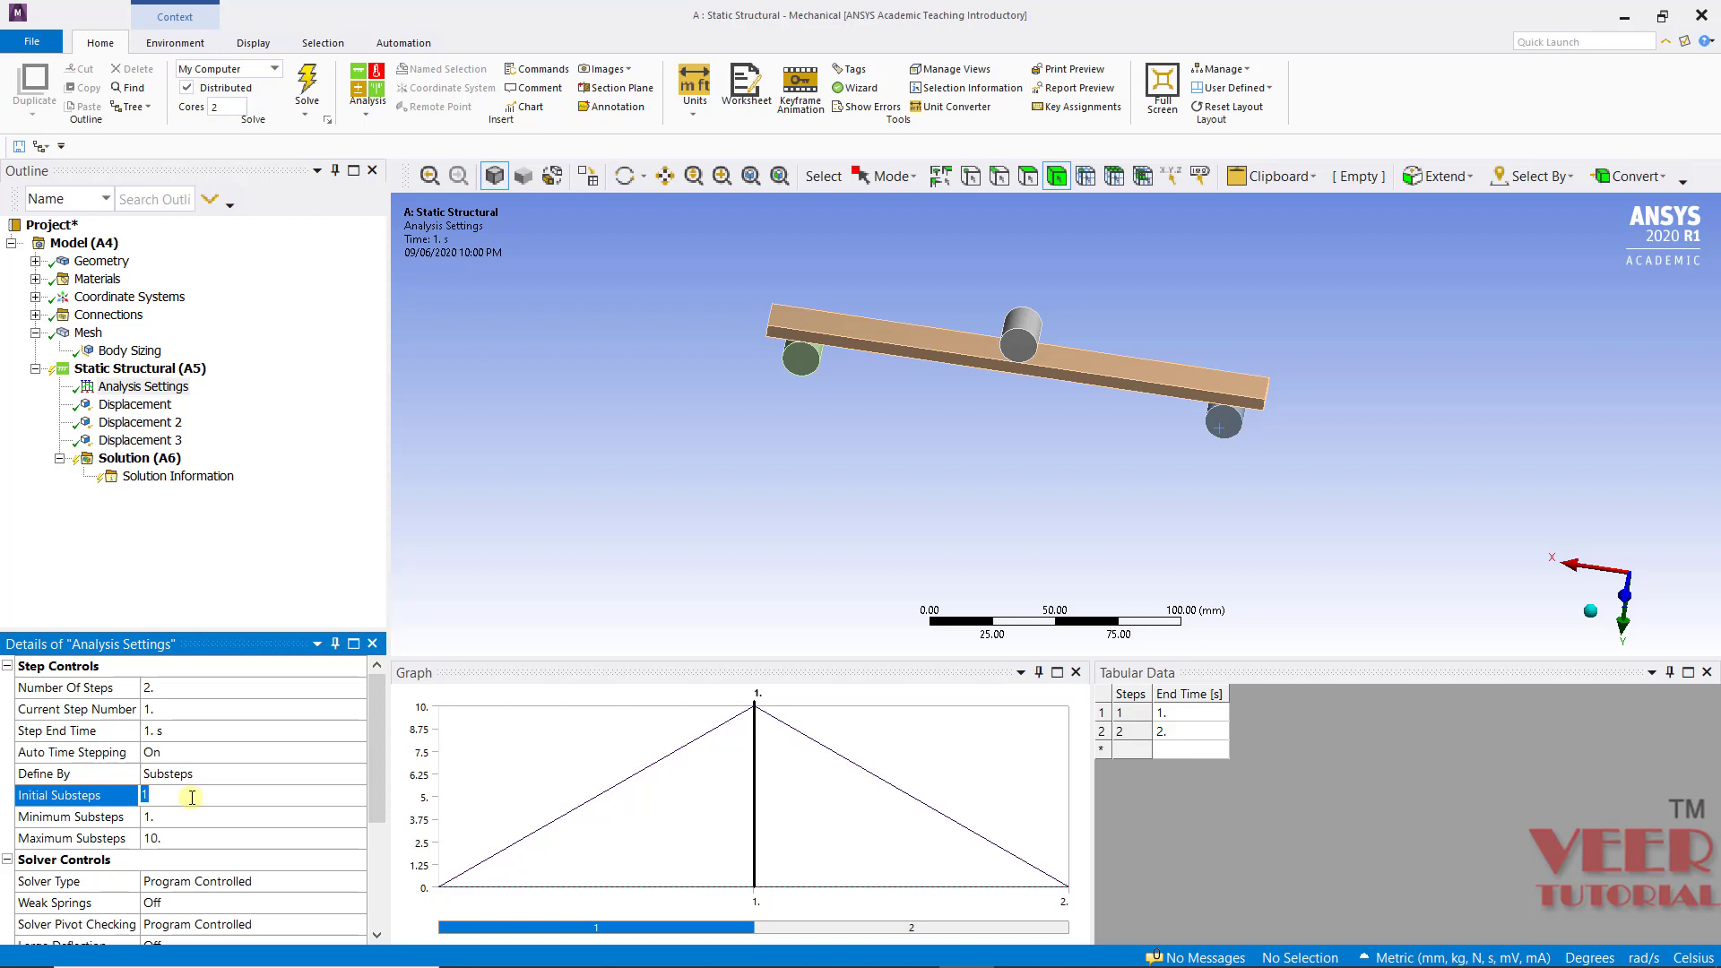
type("50")
key("Return")
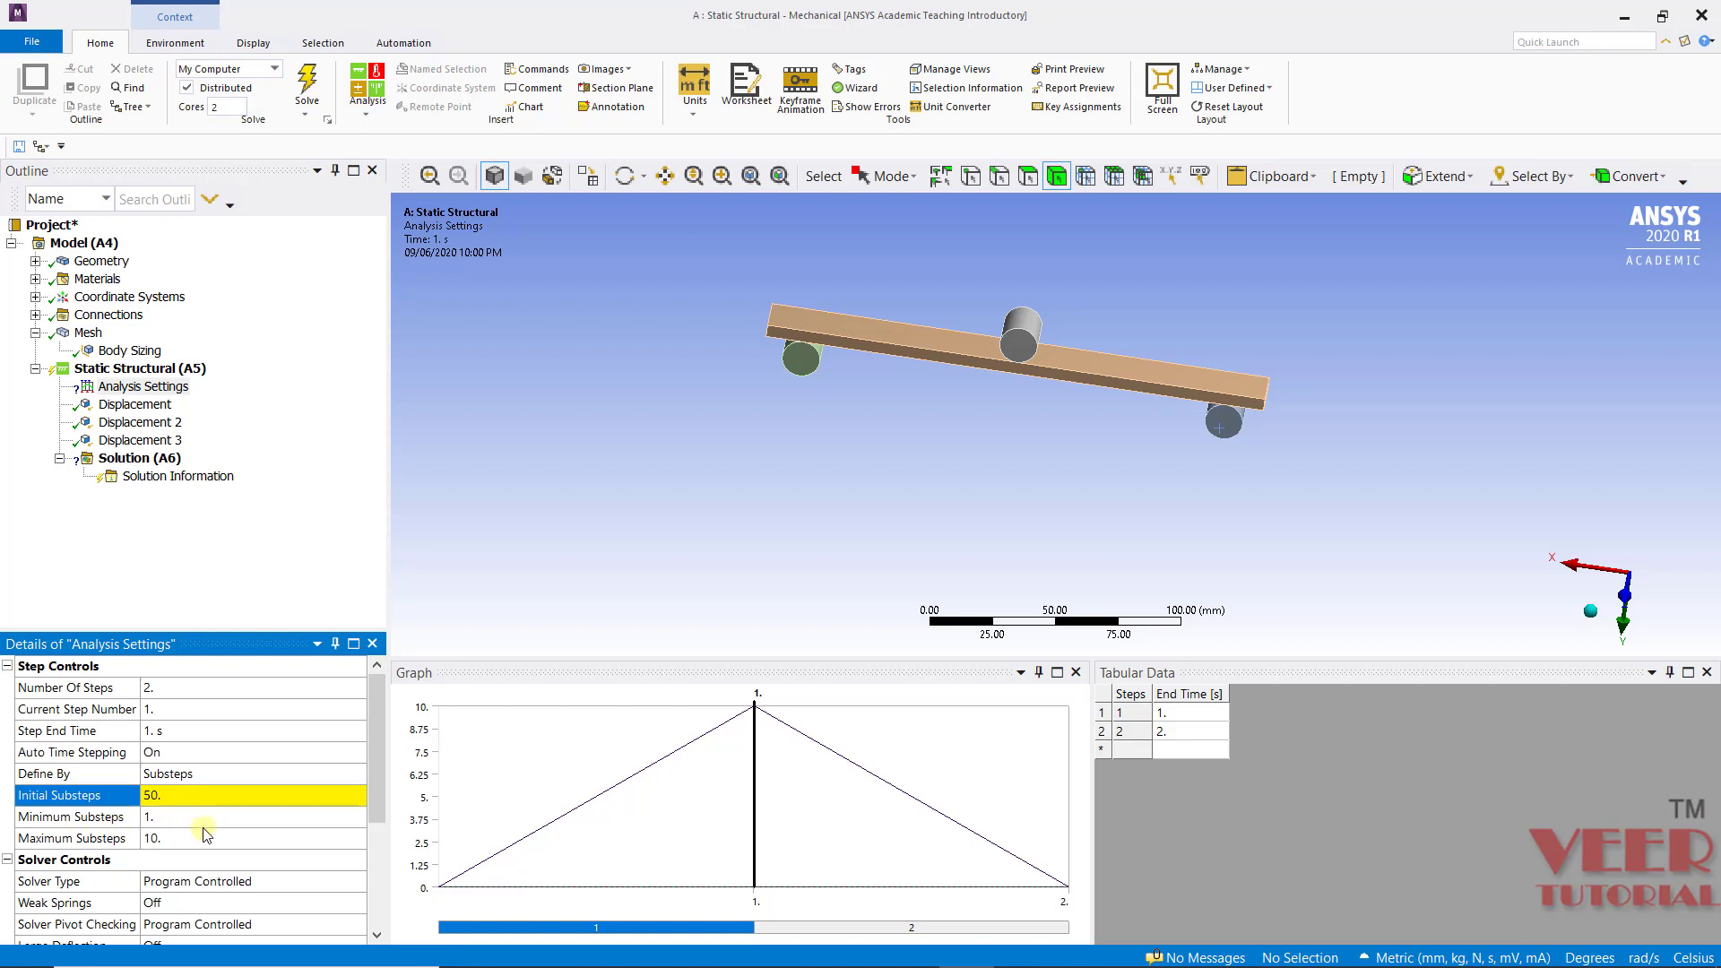
left_click(204, 820)
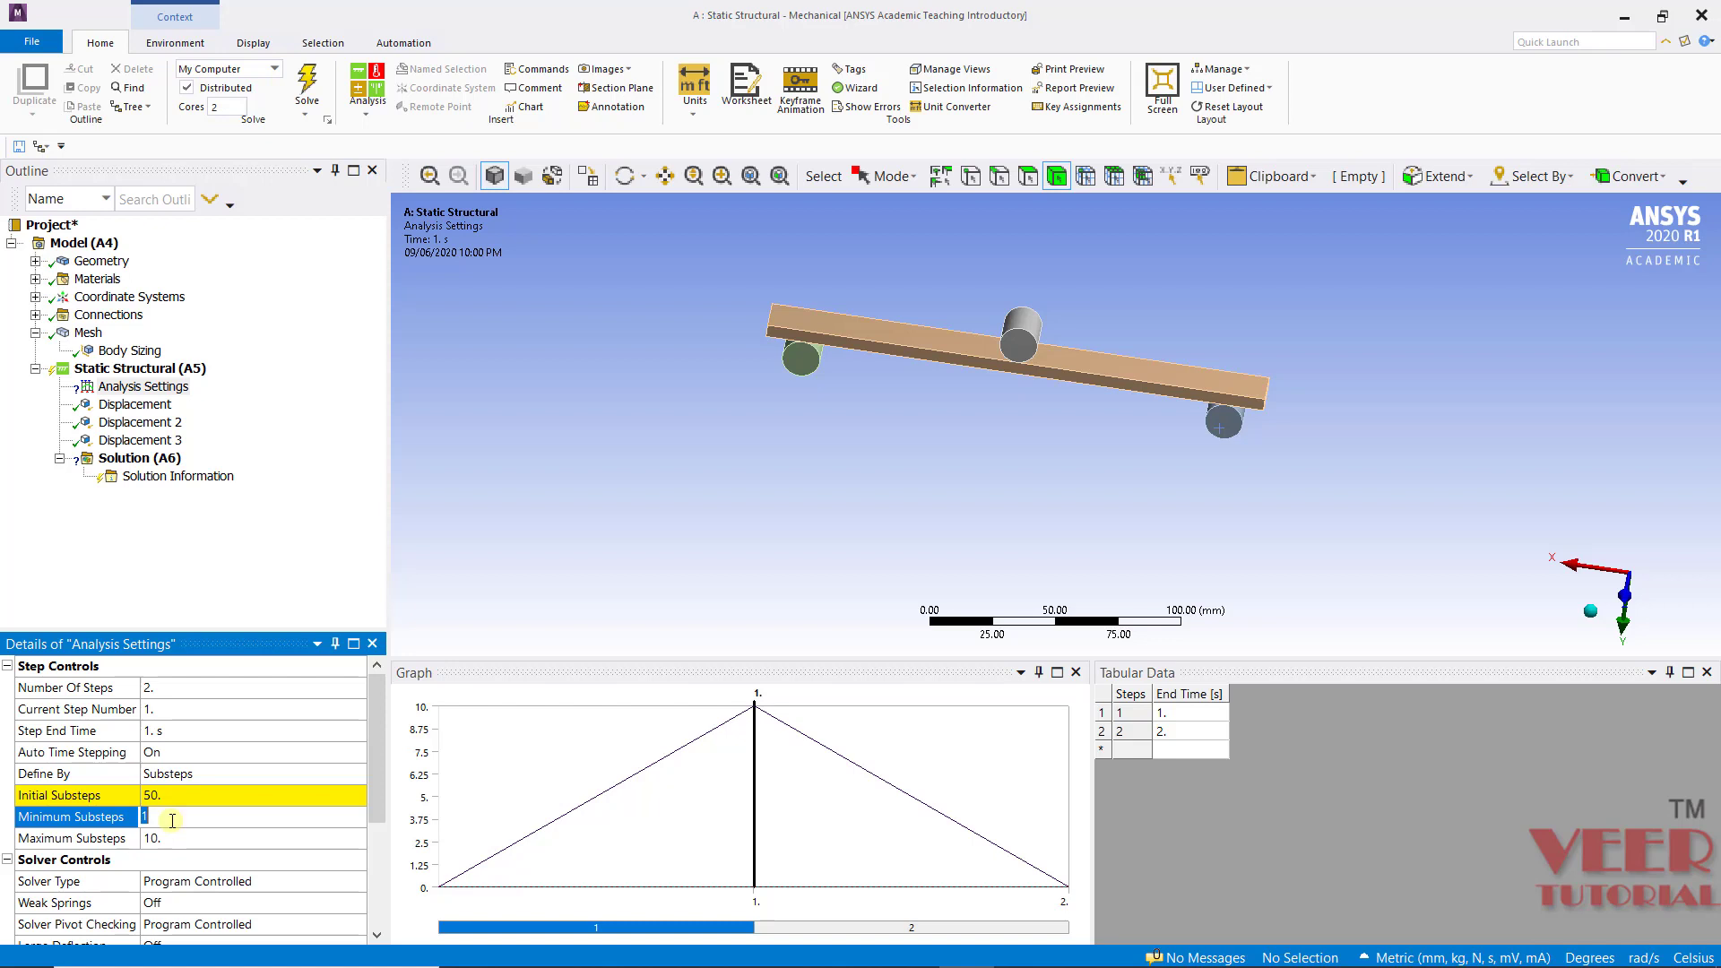
type("10")
key("Return")
- Set the maximum substeps to 100 for load step 1, then make load step 2 the current step
left_click(176, 840)
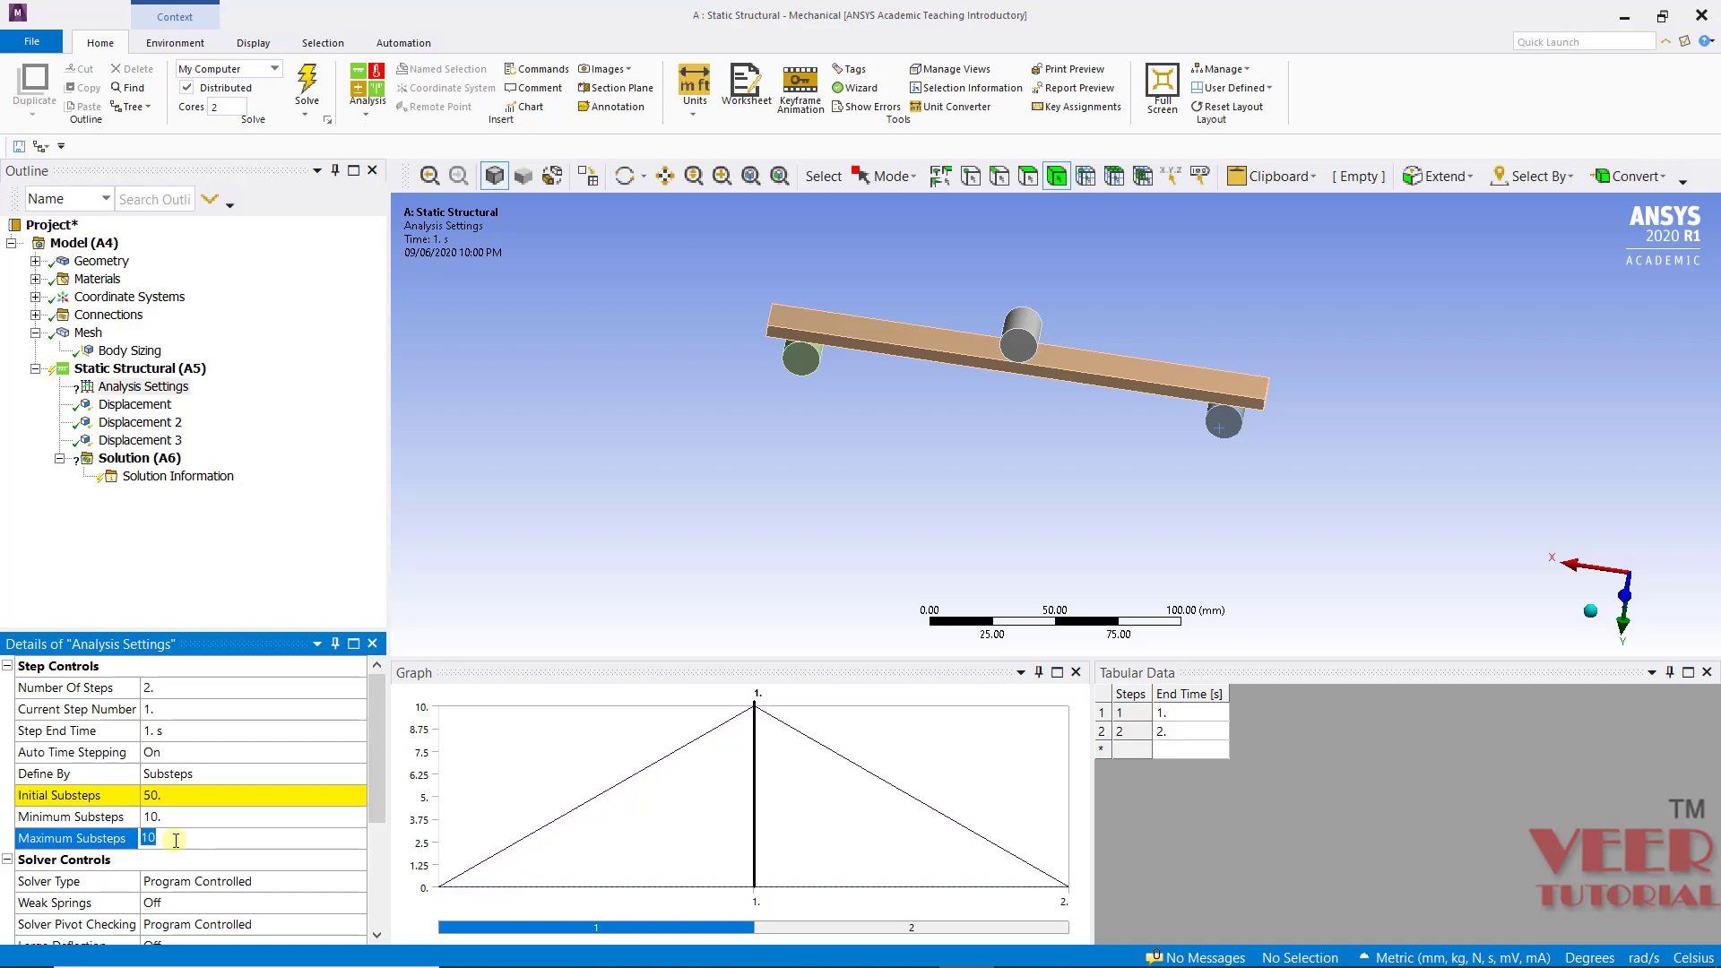
type("100")
key("Return")
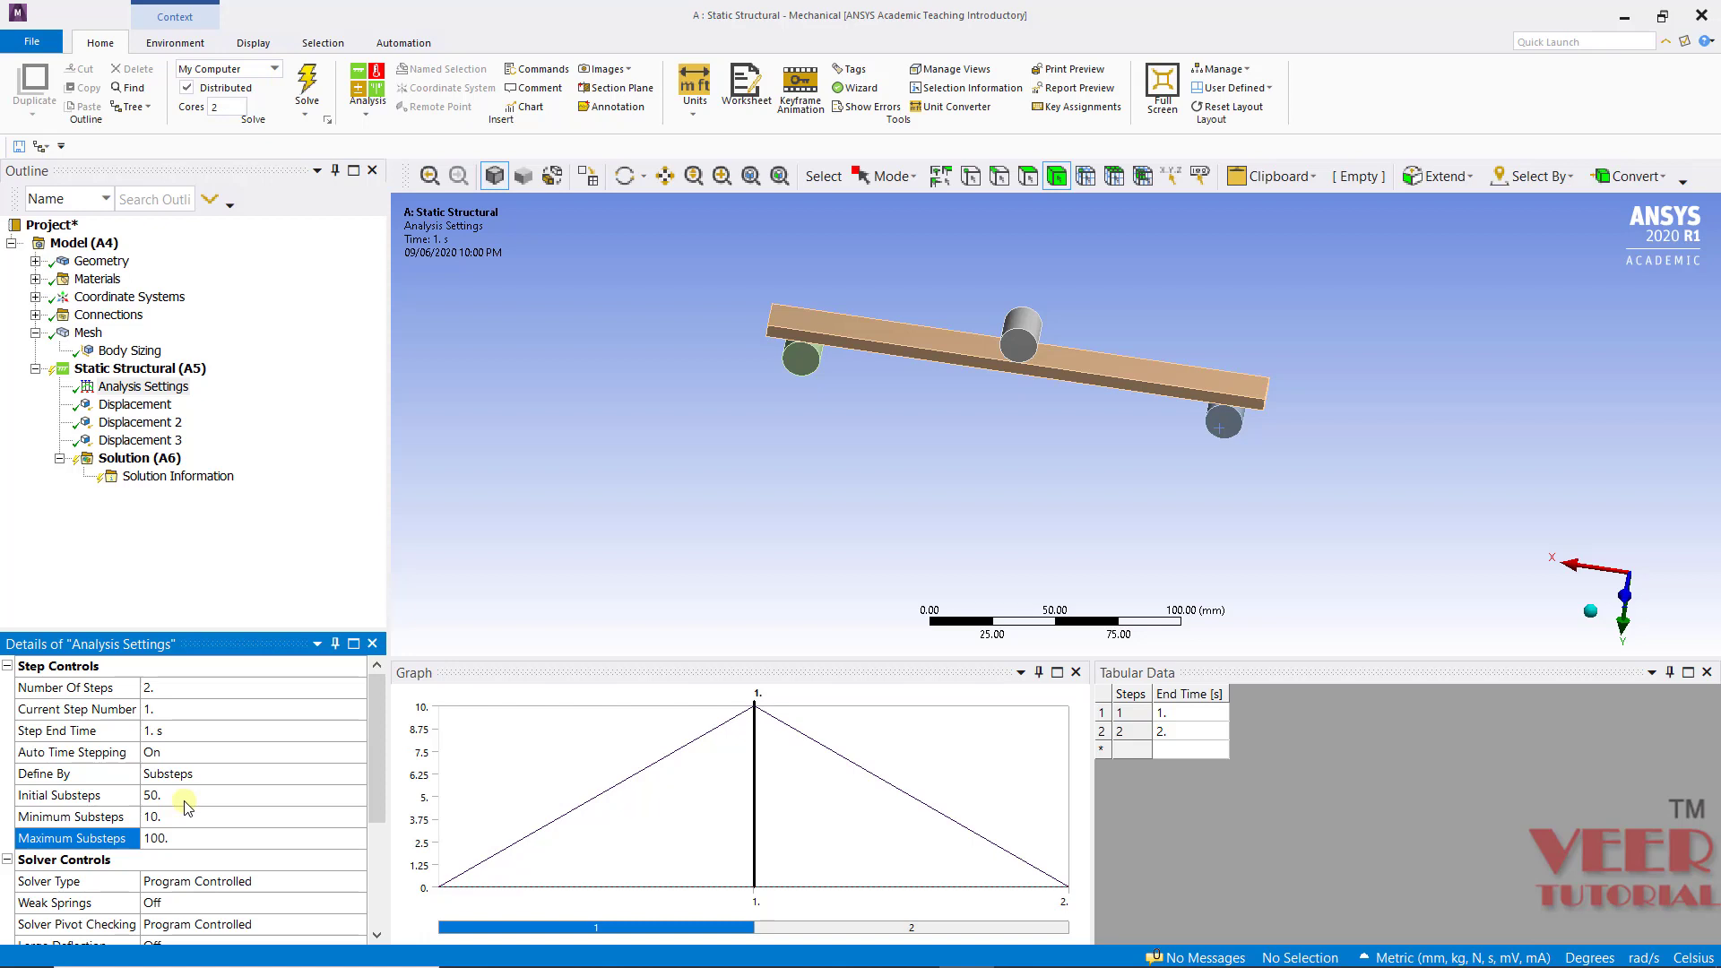
left_click(156, 714)
type("2")
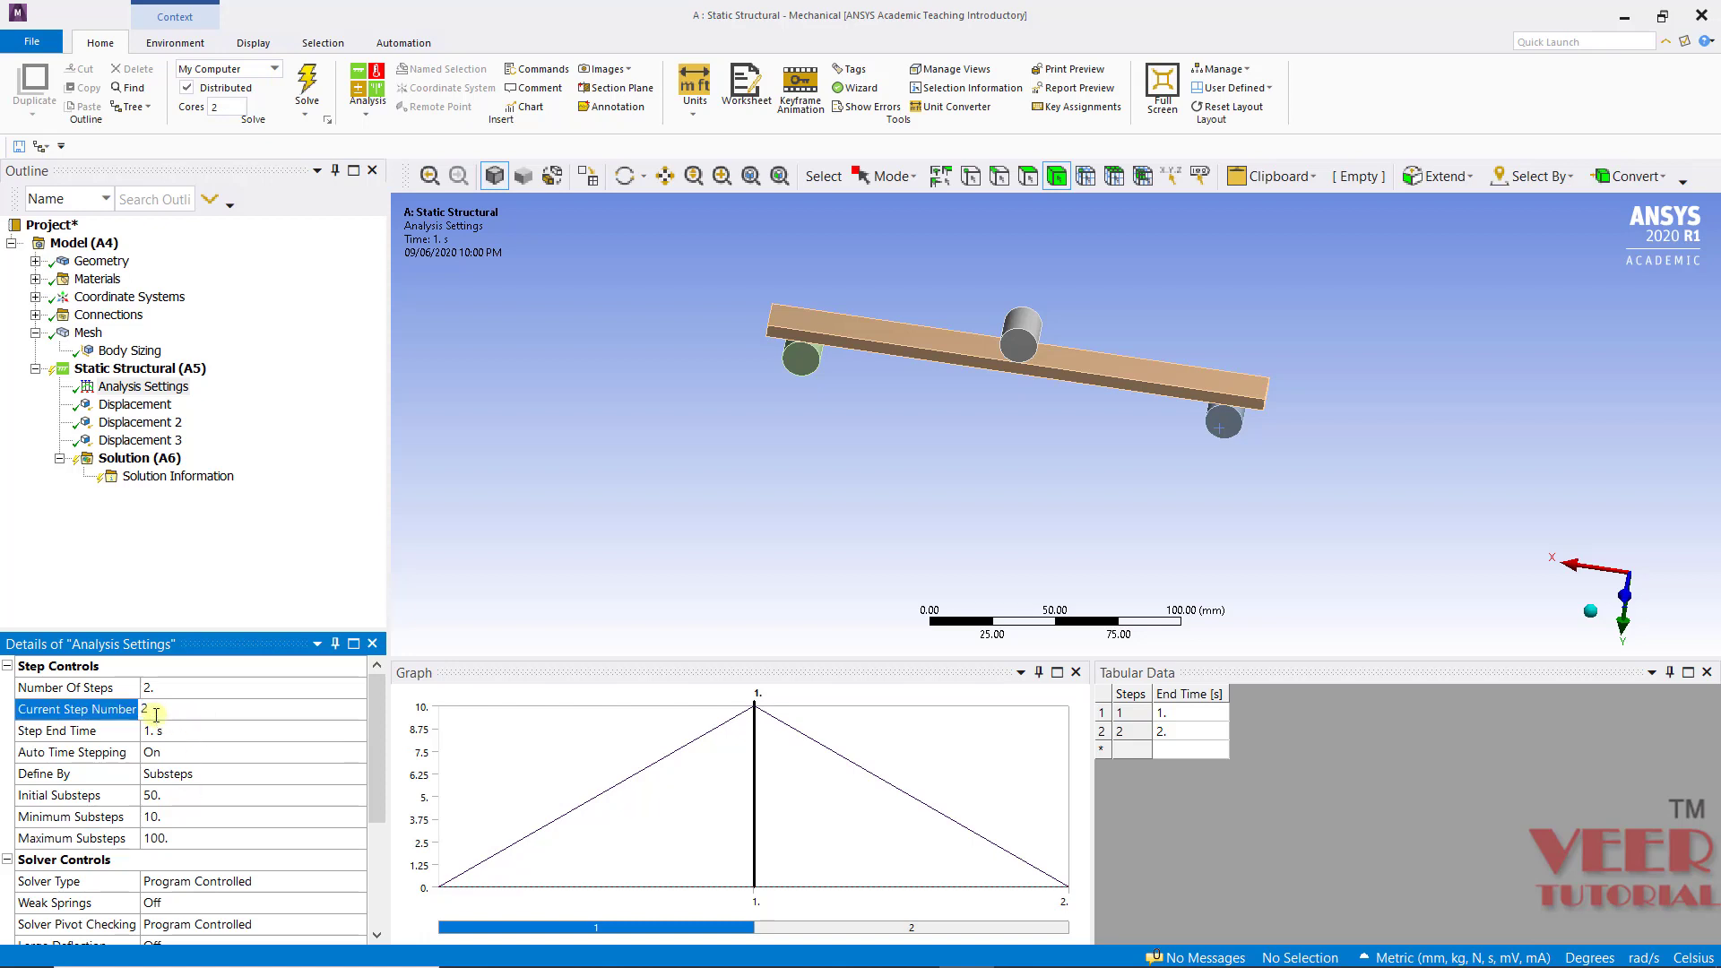
key("Return")
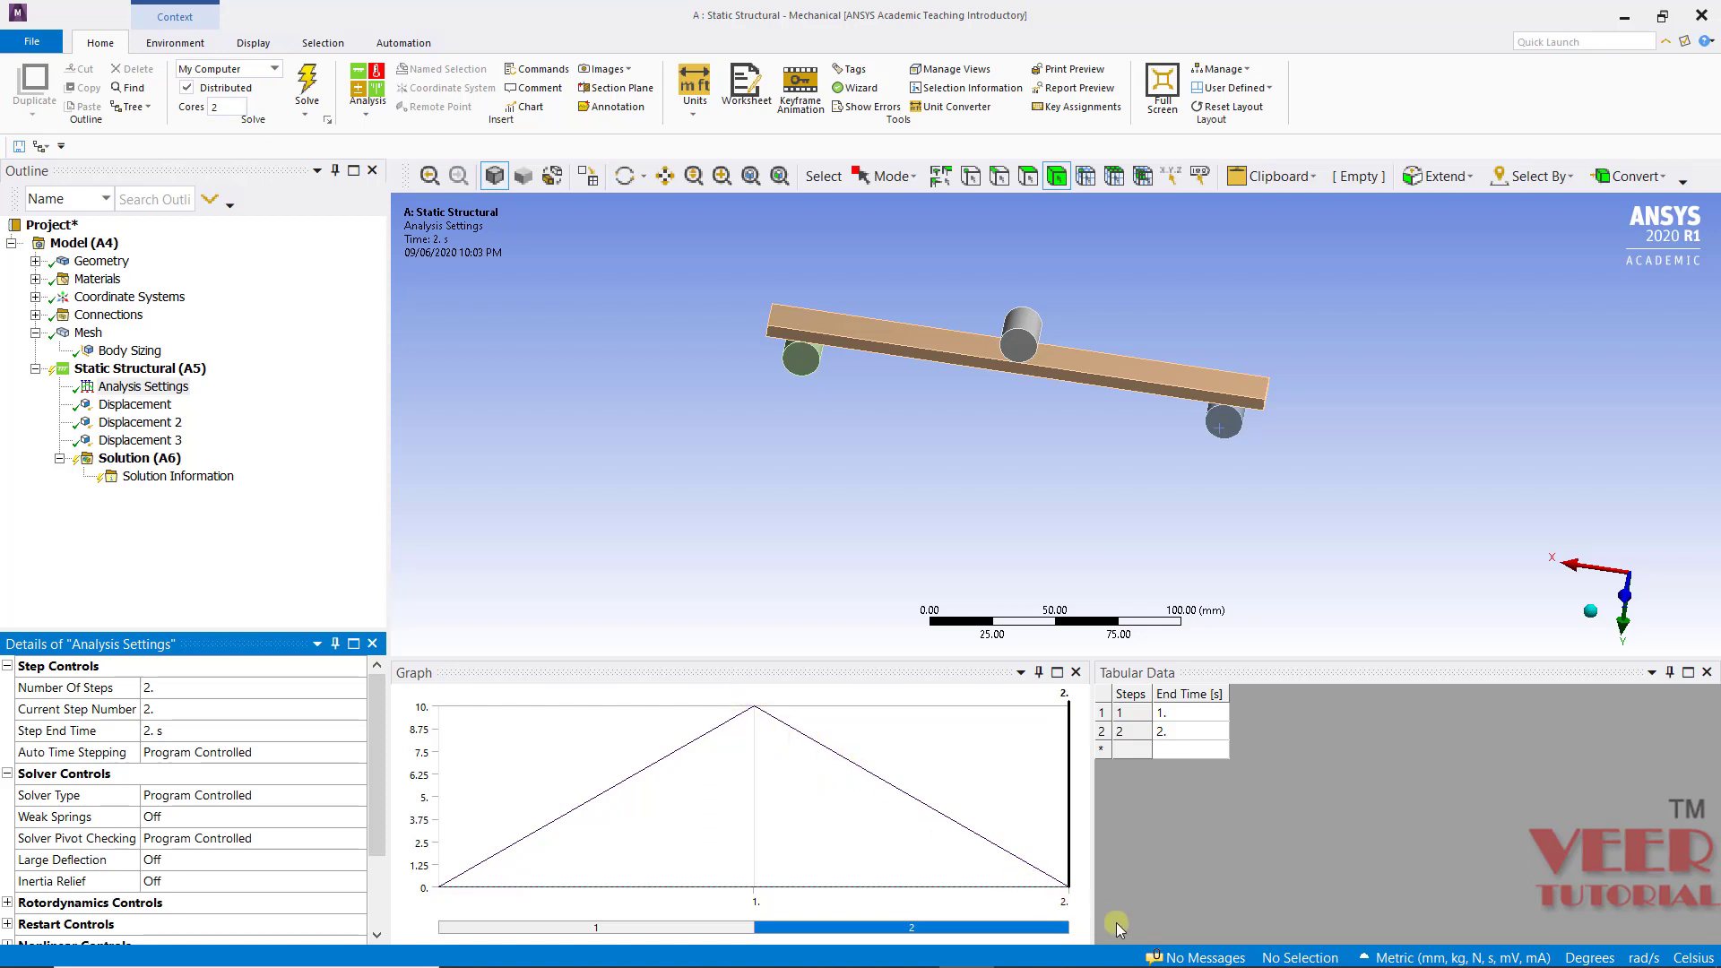
- Solve the static structural analysis and follow the solver output in the solution information
left_click(131, 460)
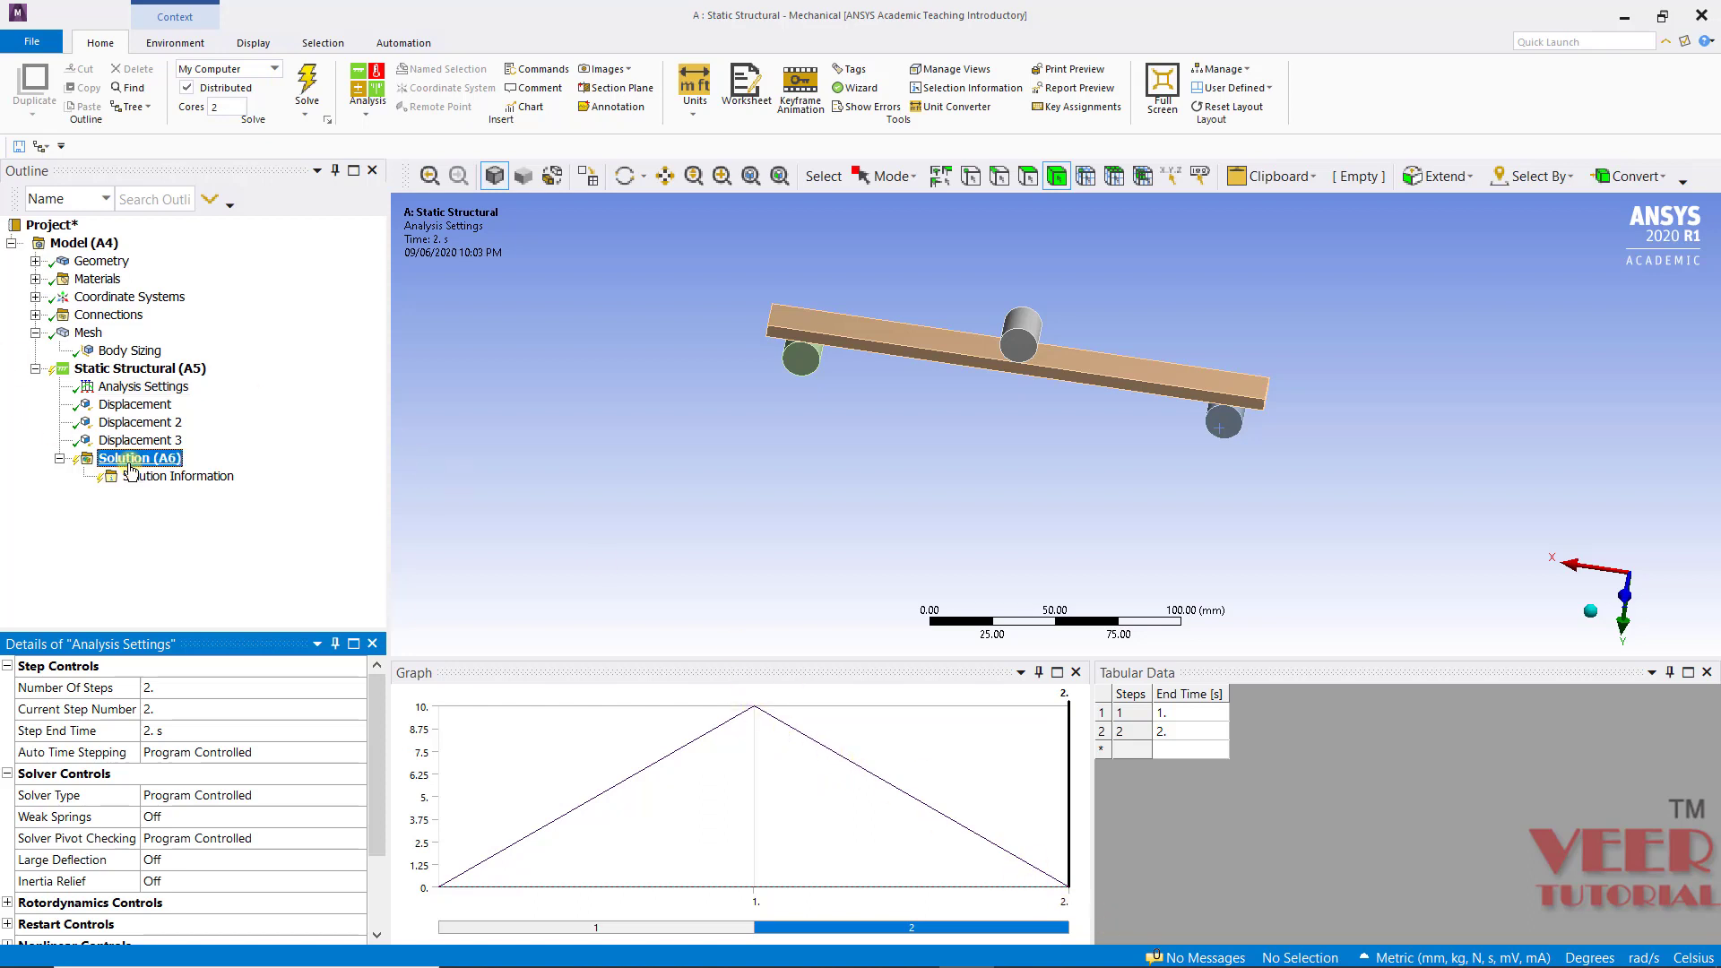
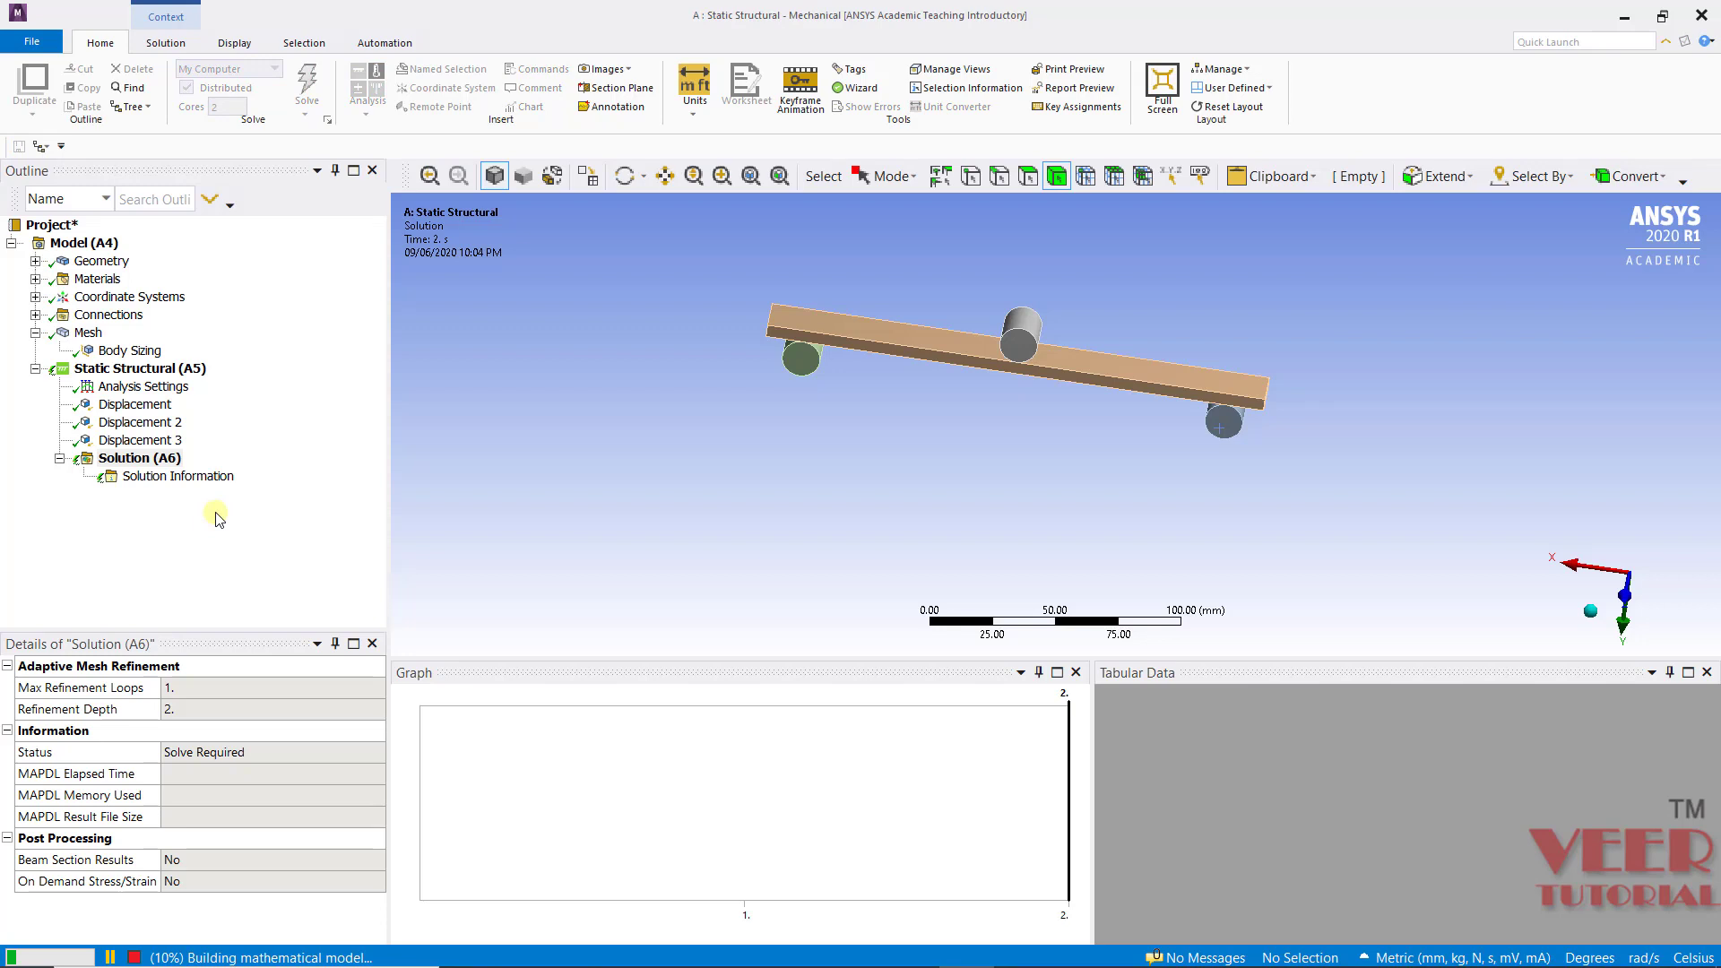
left_click(163, 477)
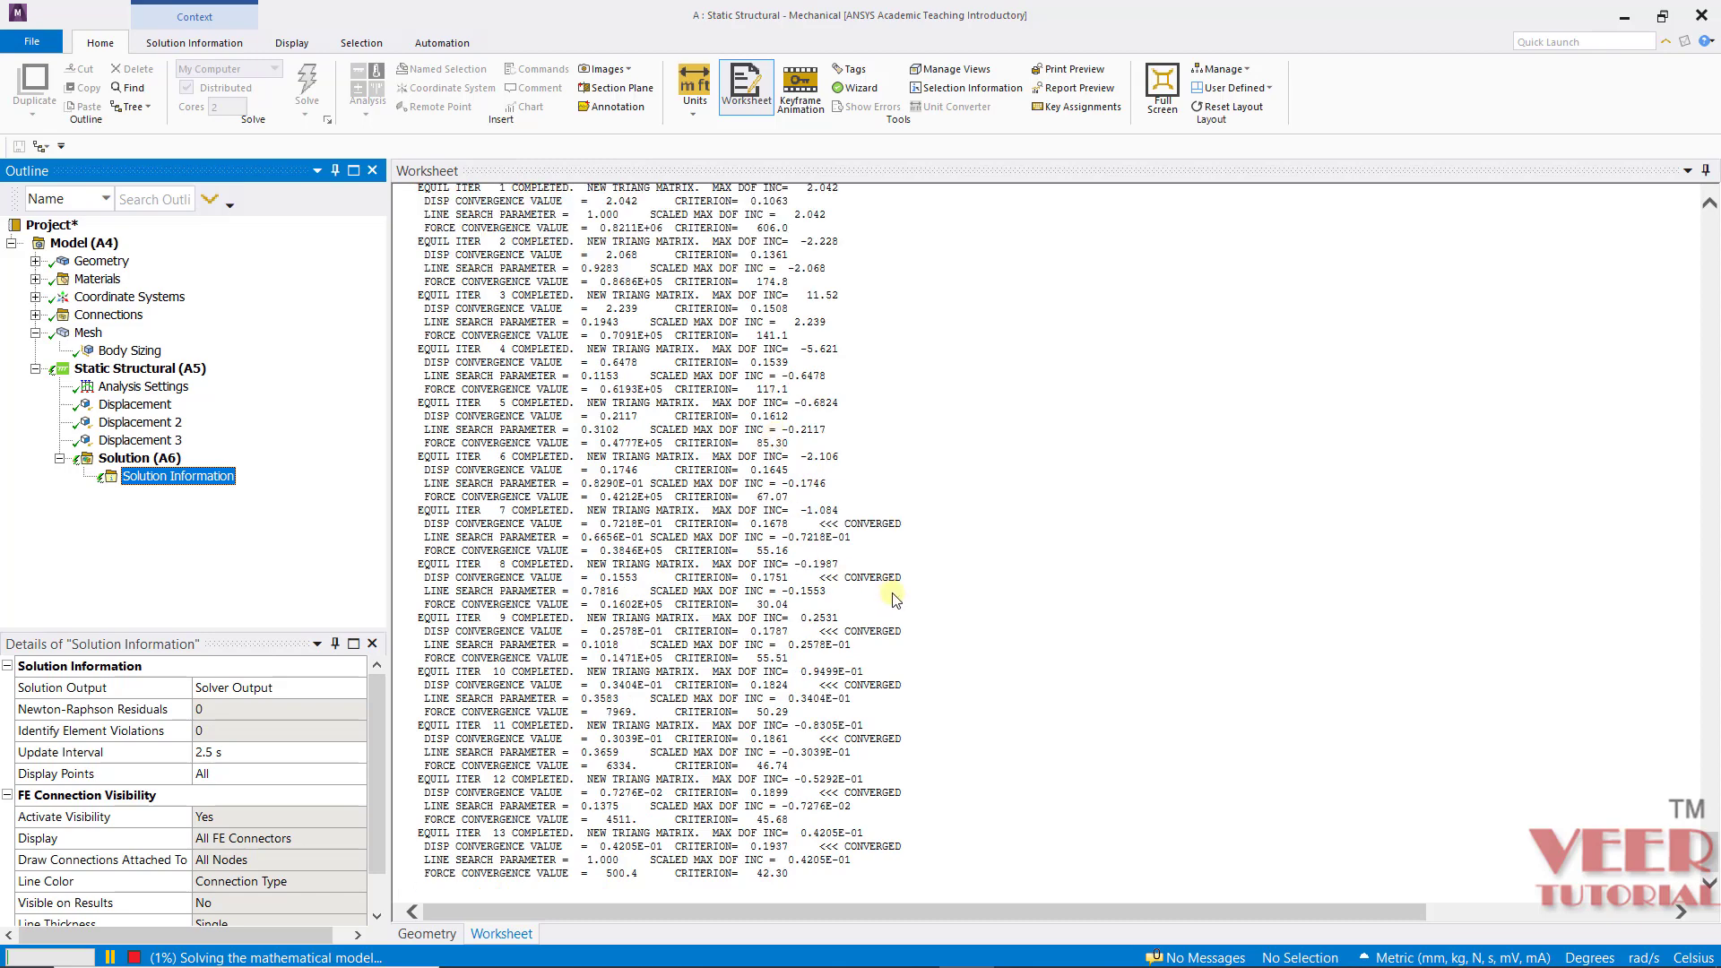
scroll(663, 520, "up", 8)
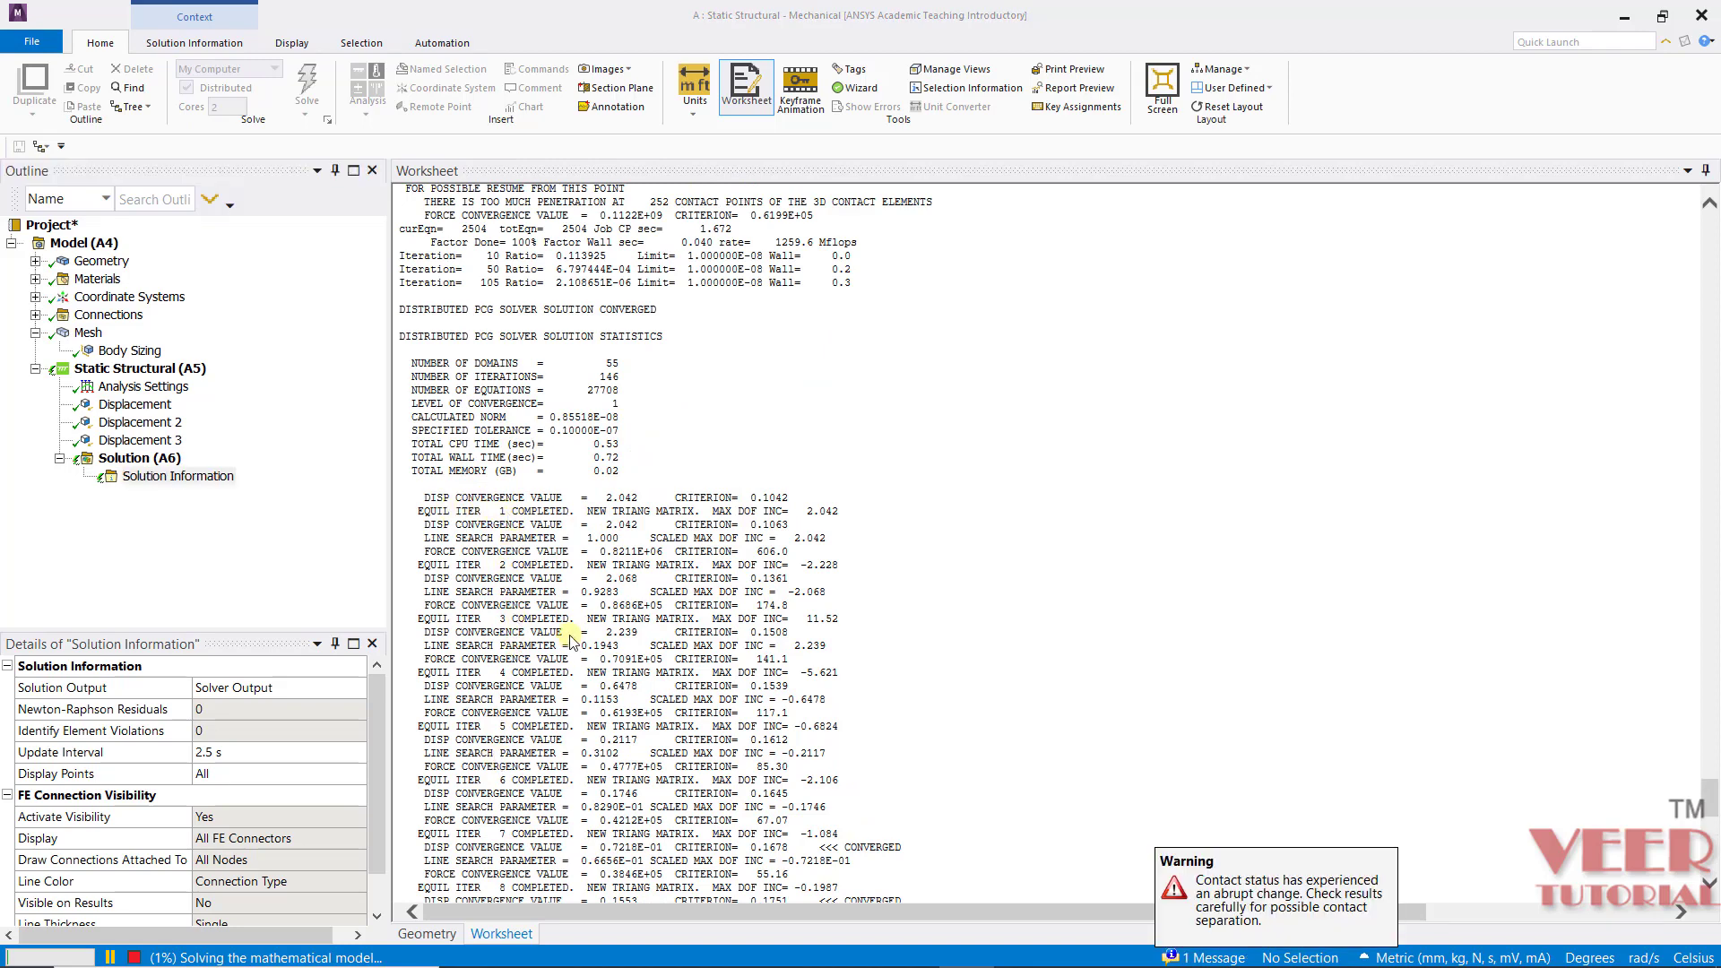
scroll(573, 664, "down", 8)
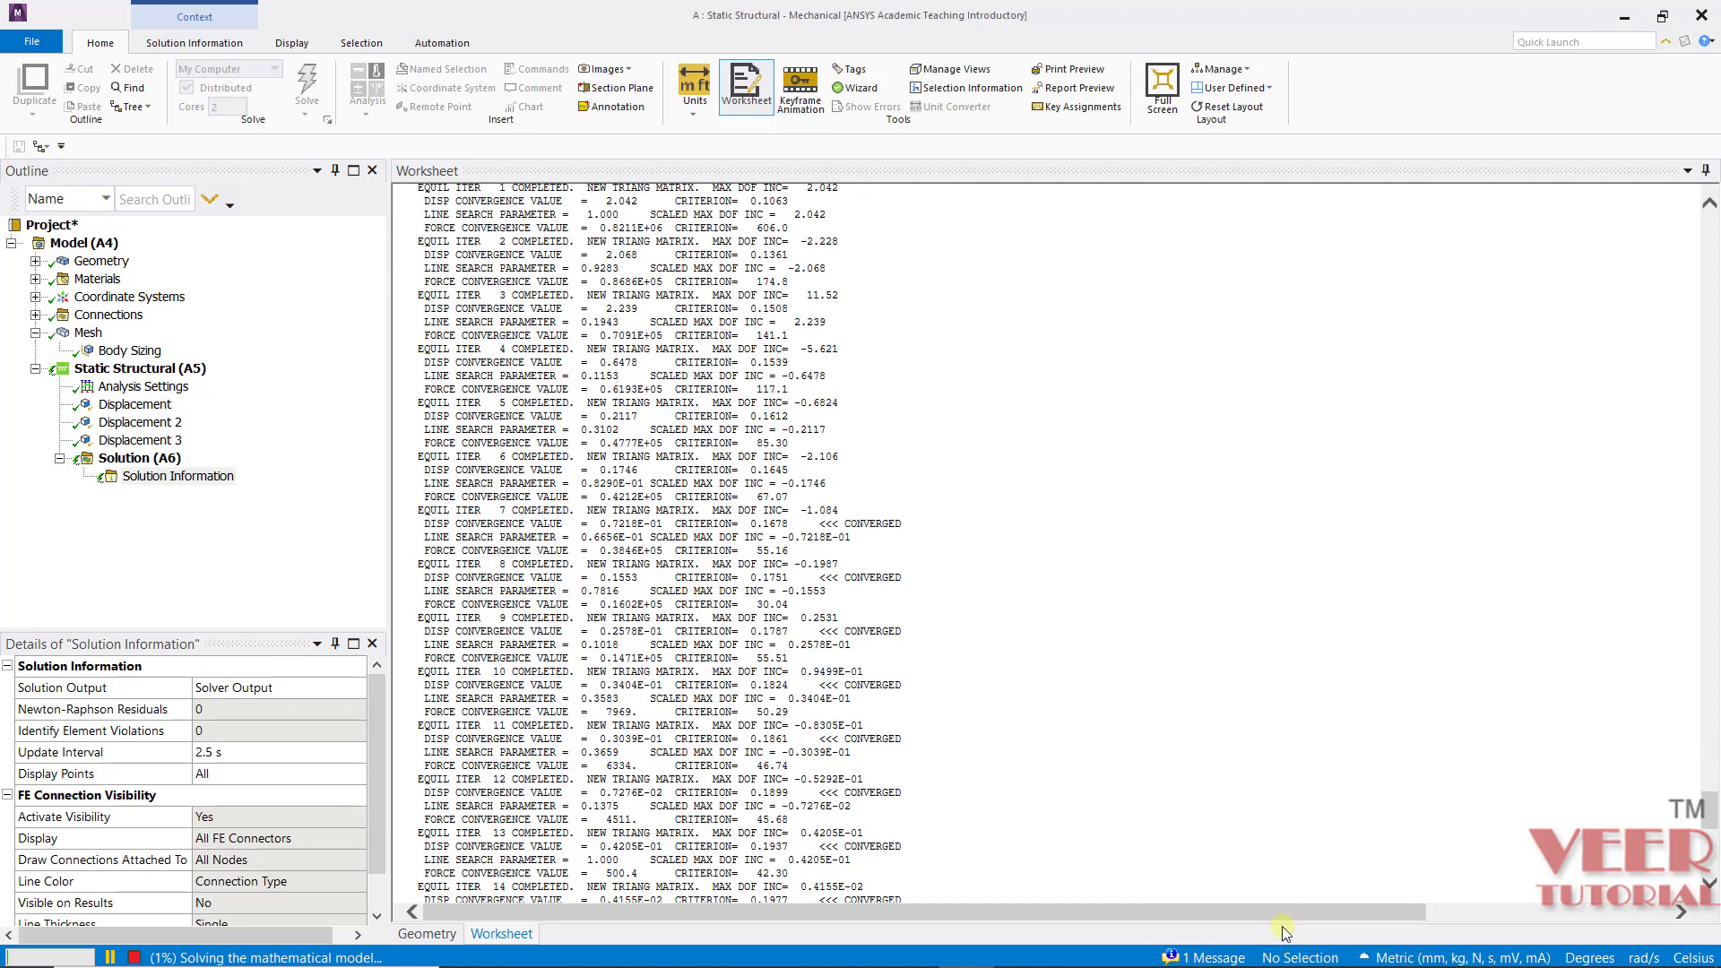
- Read the full text of the solver's contact status warning, then dismiss it and hide the message list
left_click(1219, 956)
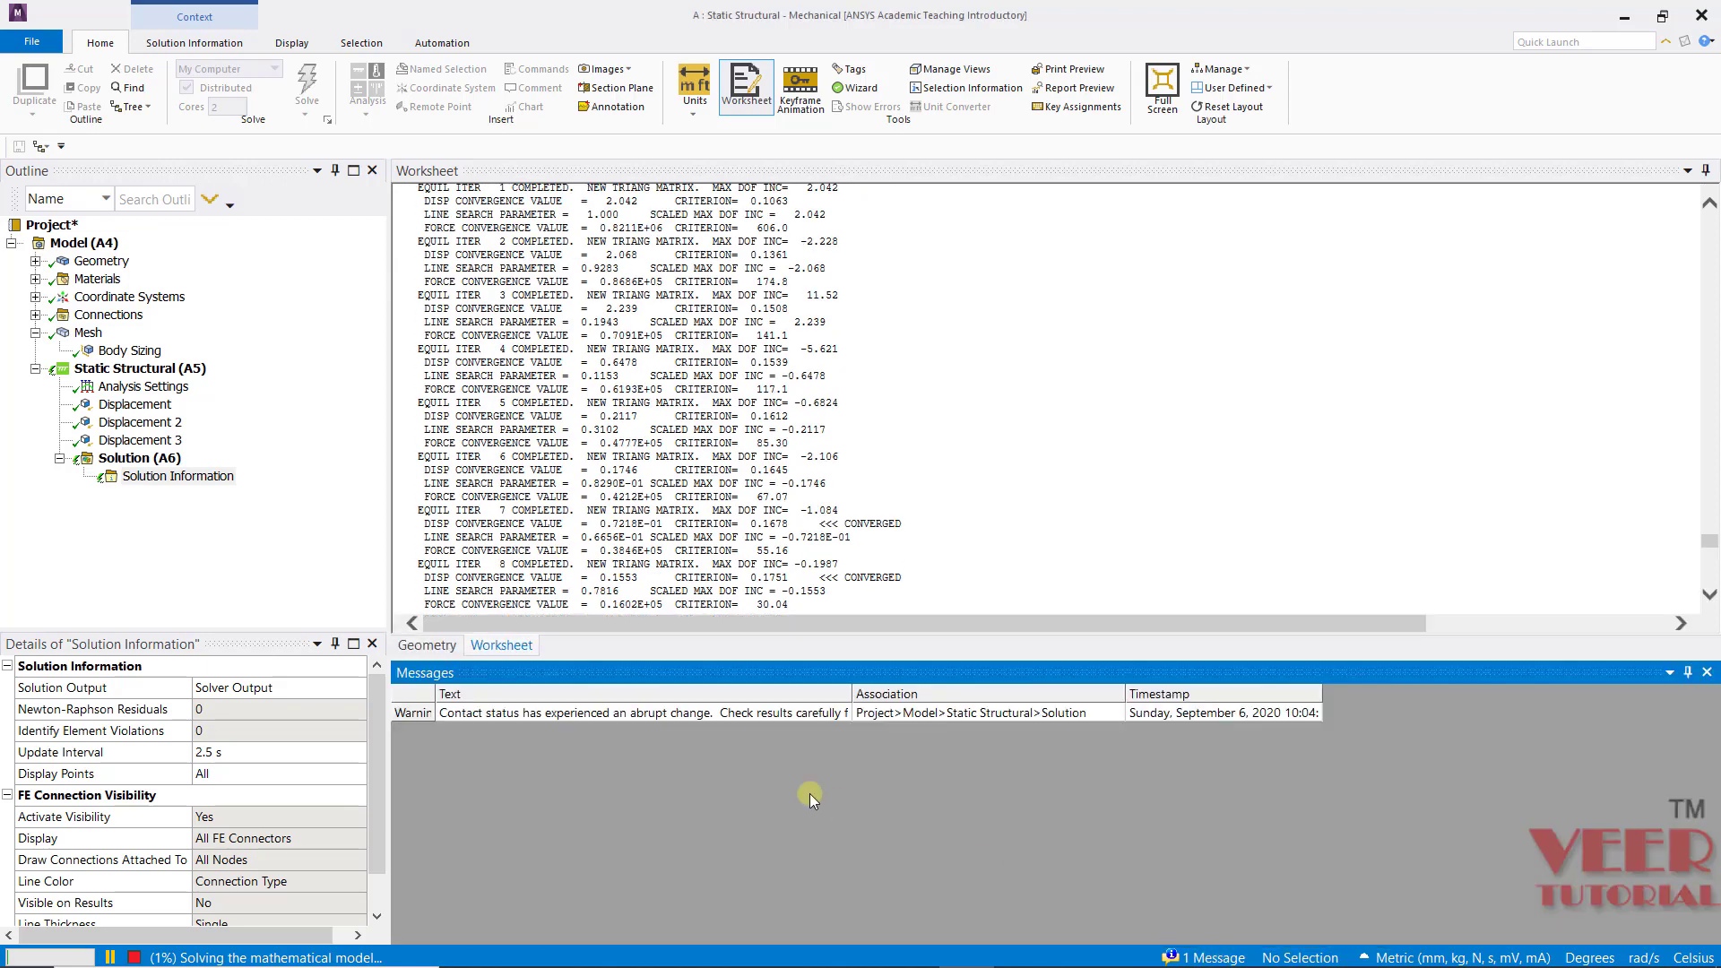
double_click(709, 715)
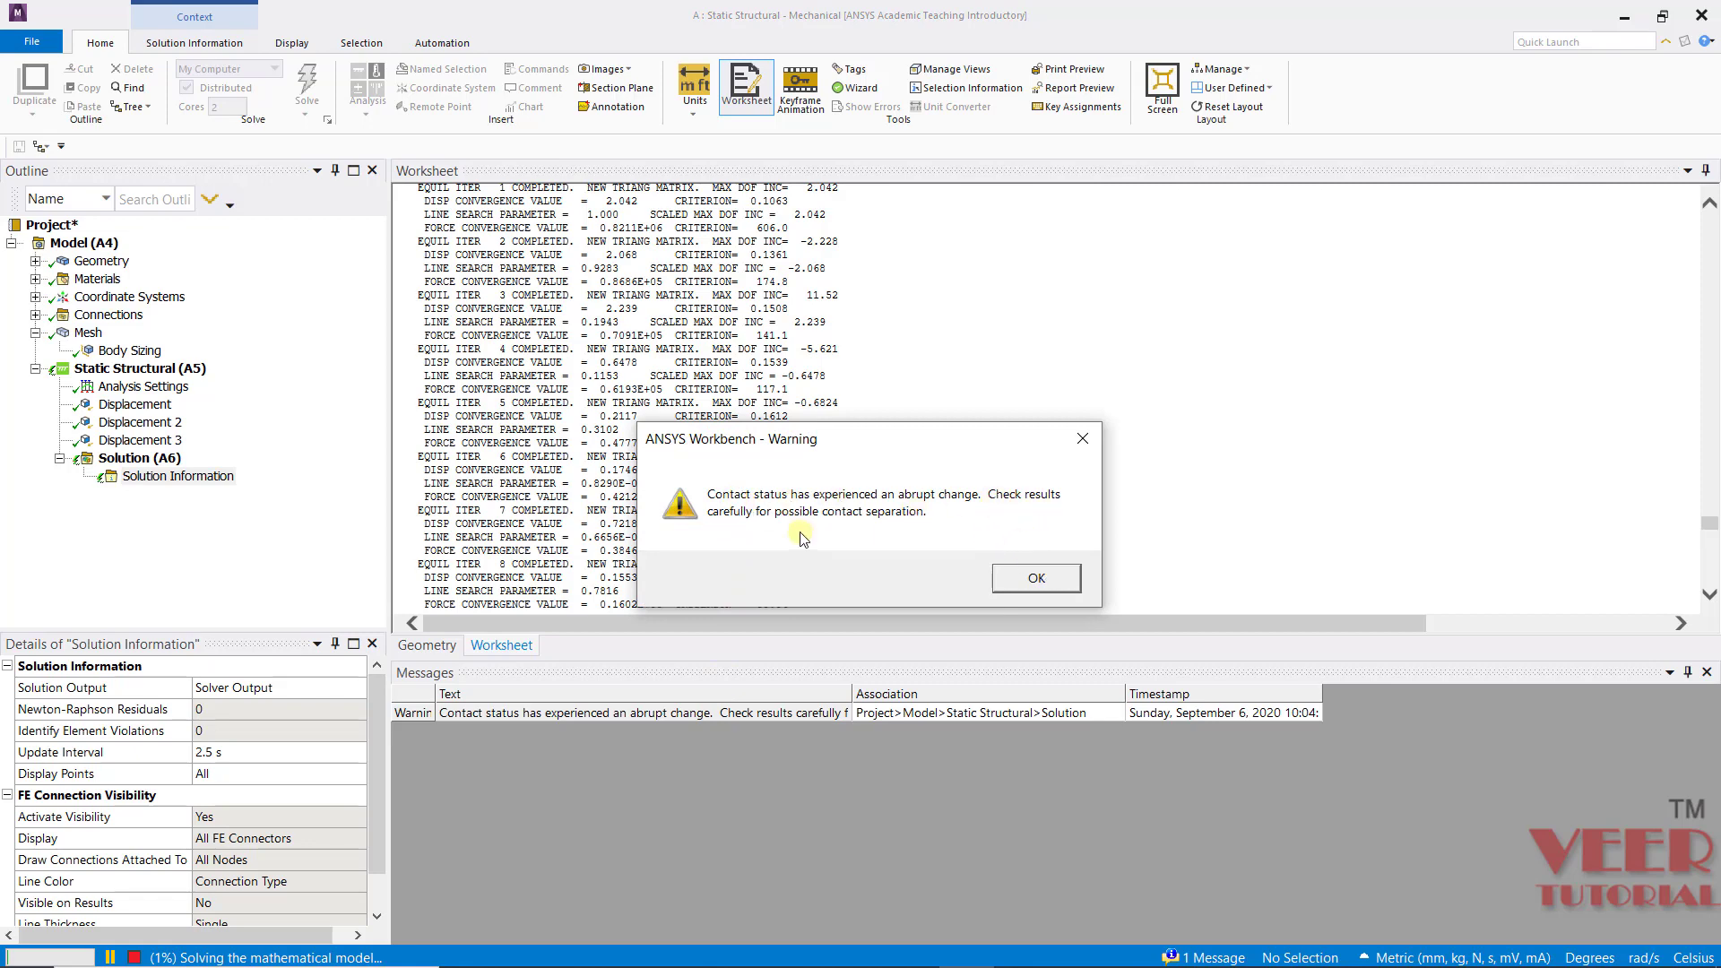
left_click(1038, 579)
left_click(1669, 671)
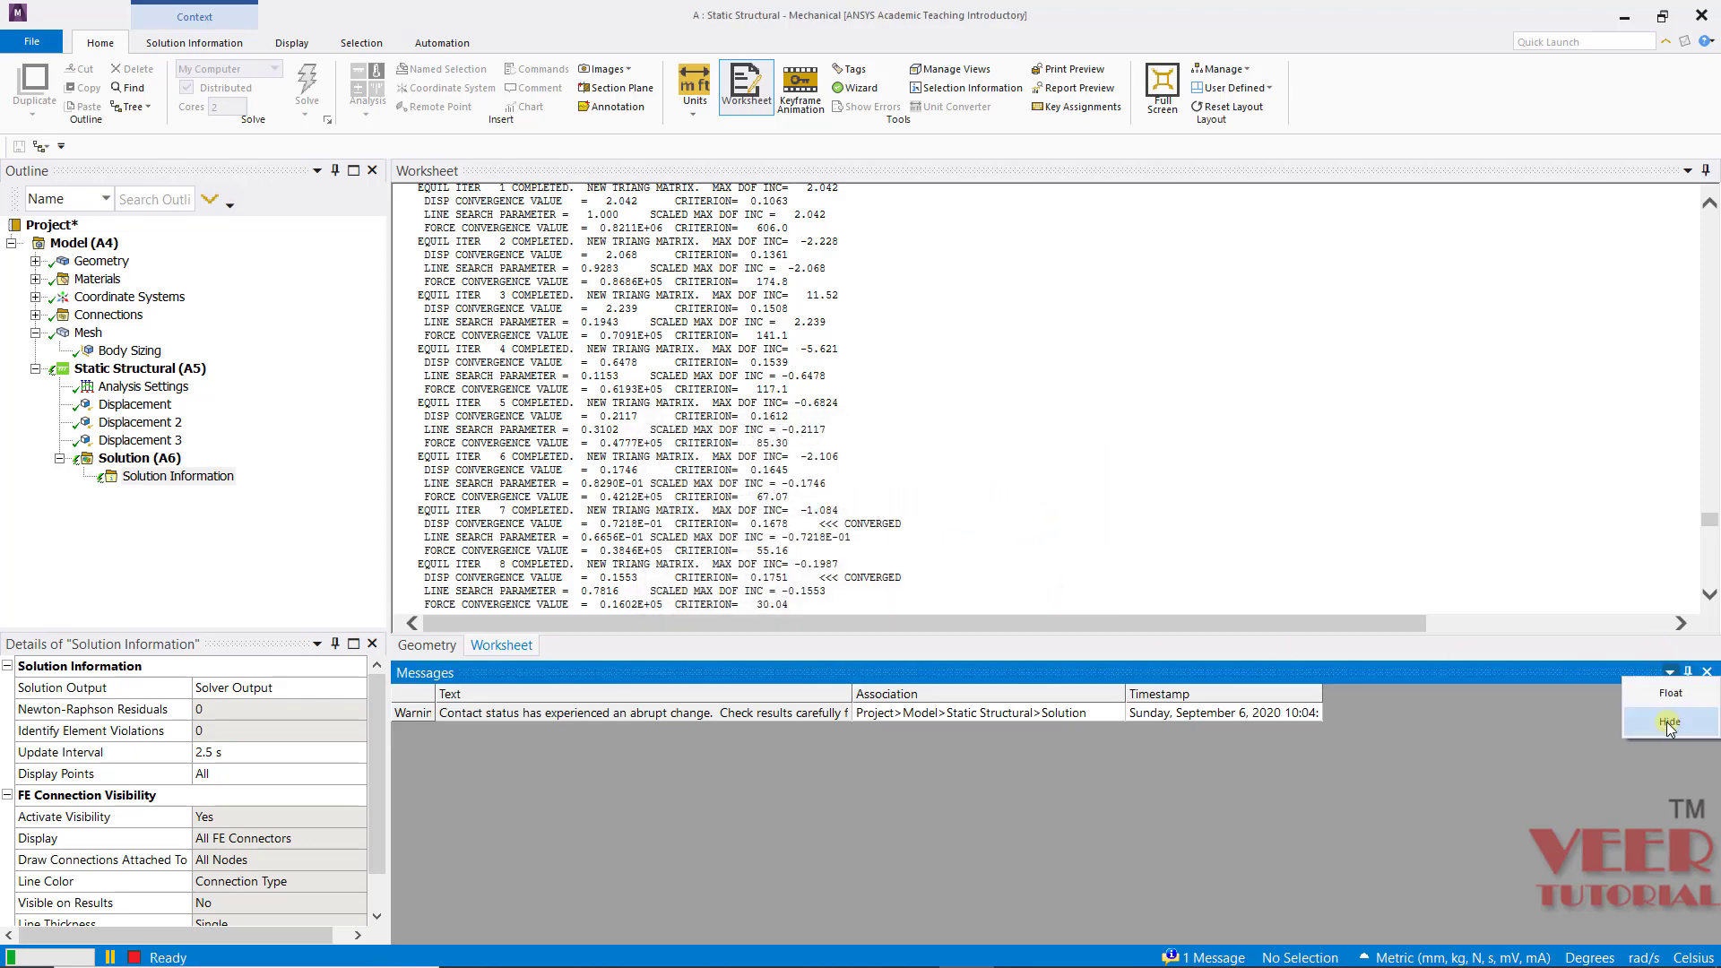
left_click(1669, 722)
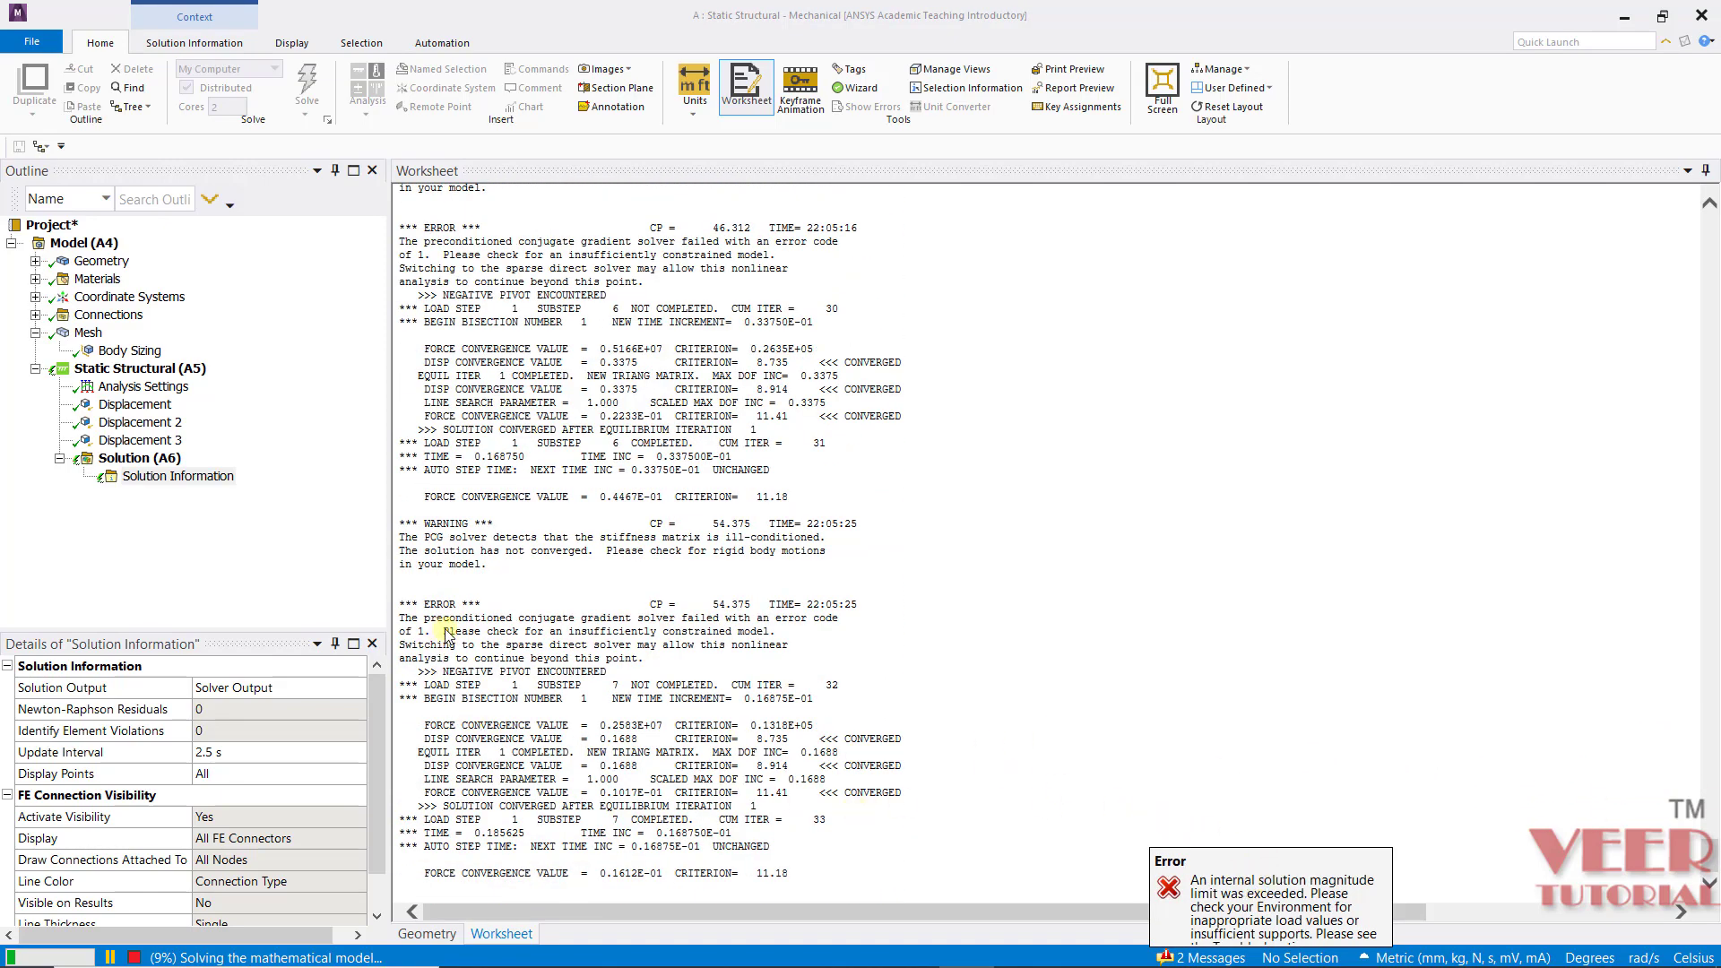
- Examine the solver output from its end back to the initial contact notes, checking the error and warning entries
left_click_drag(430, 609, 418, 611)
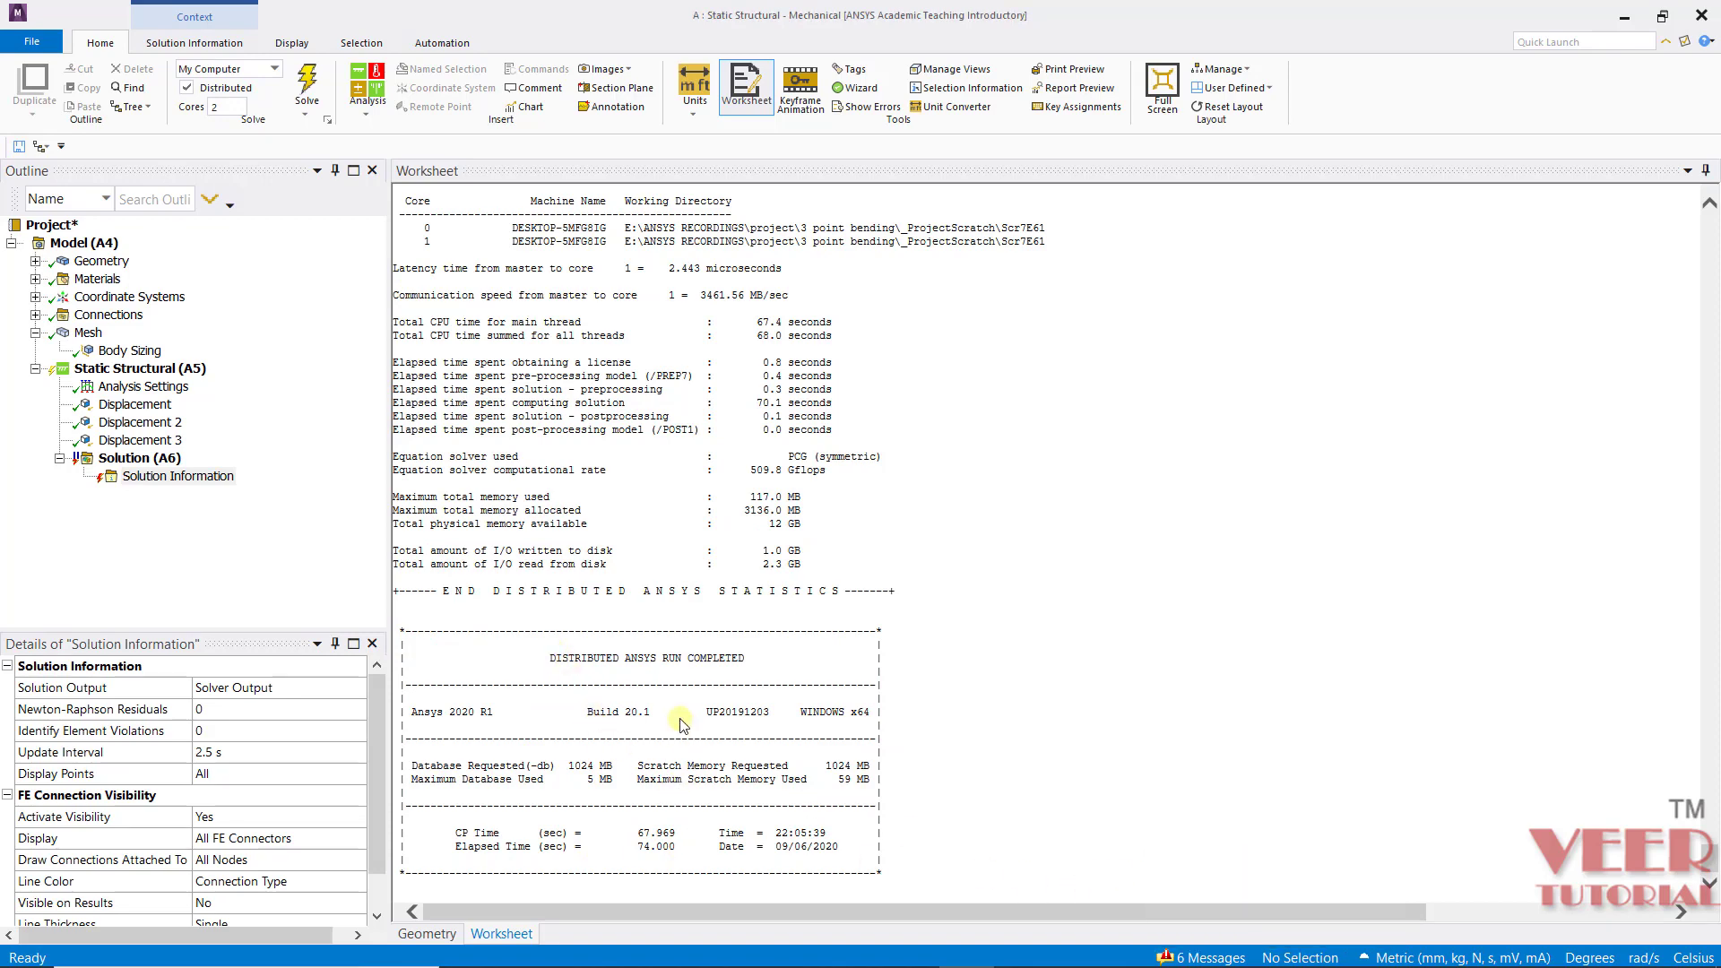
scroll(642, 662, "up", 8)
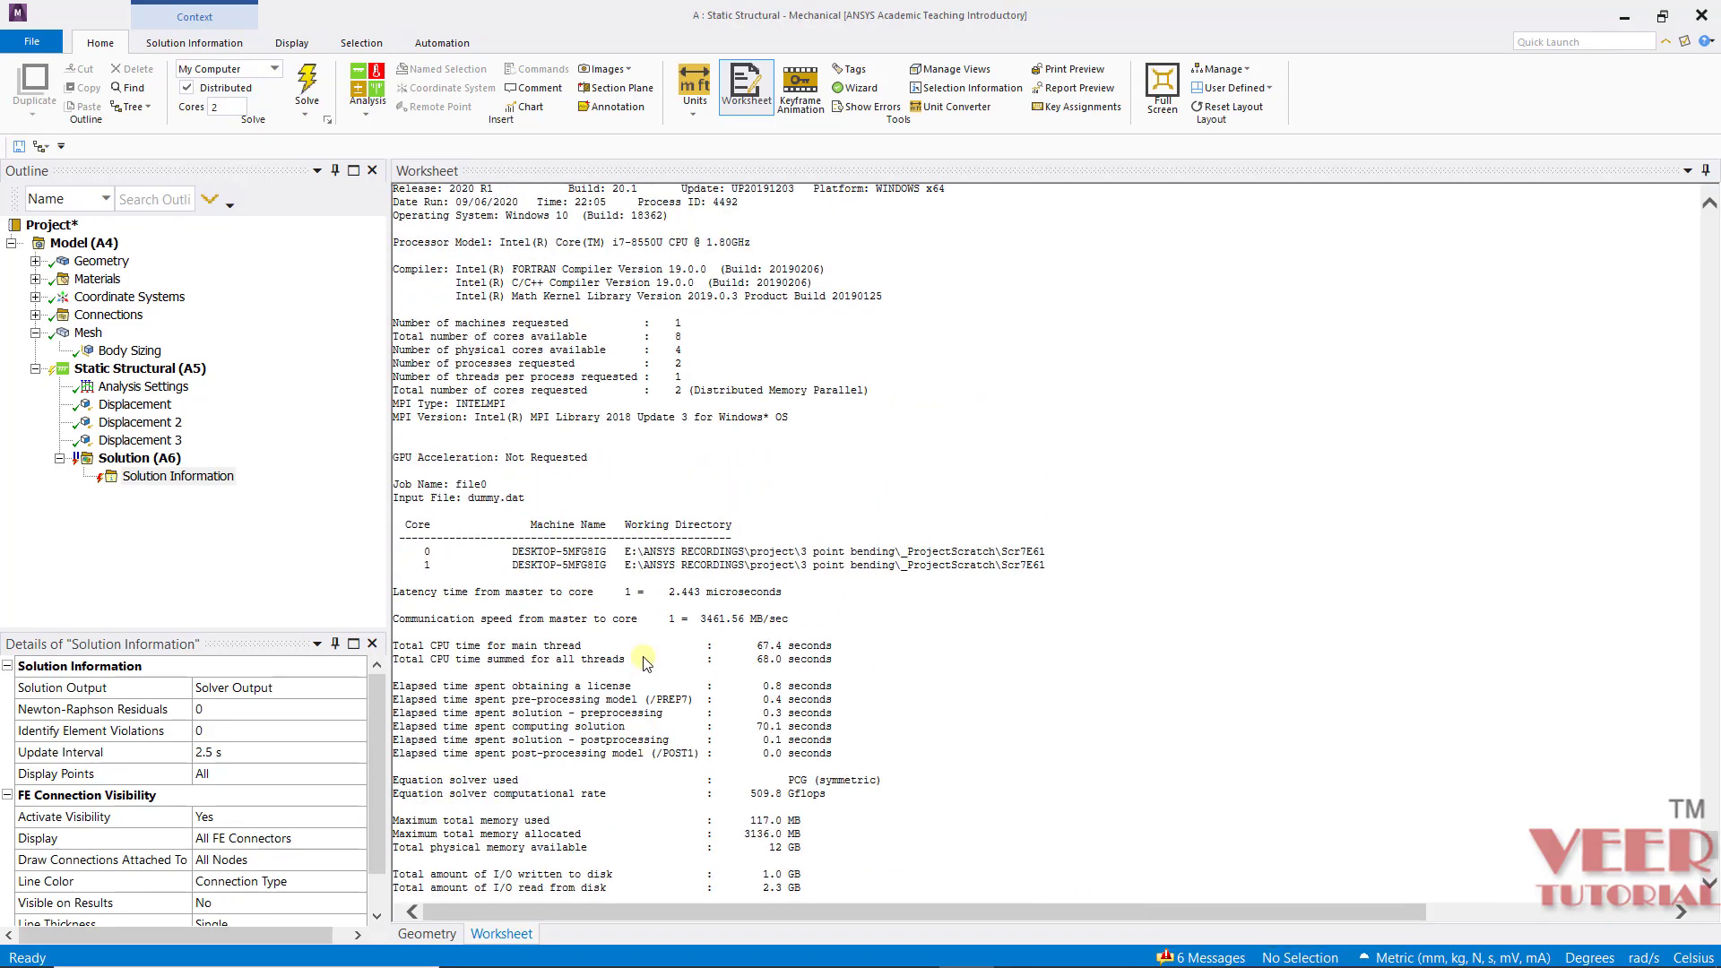
scroll(643, 662, "up", 2)
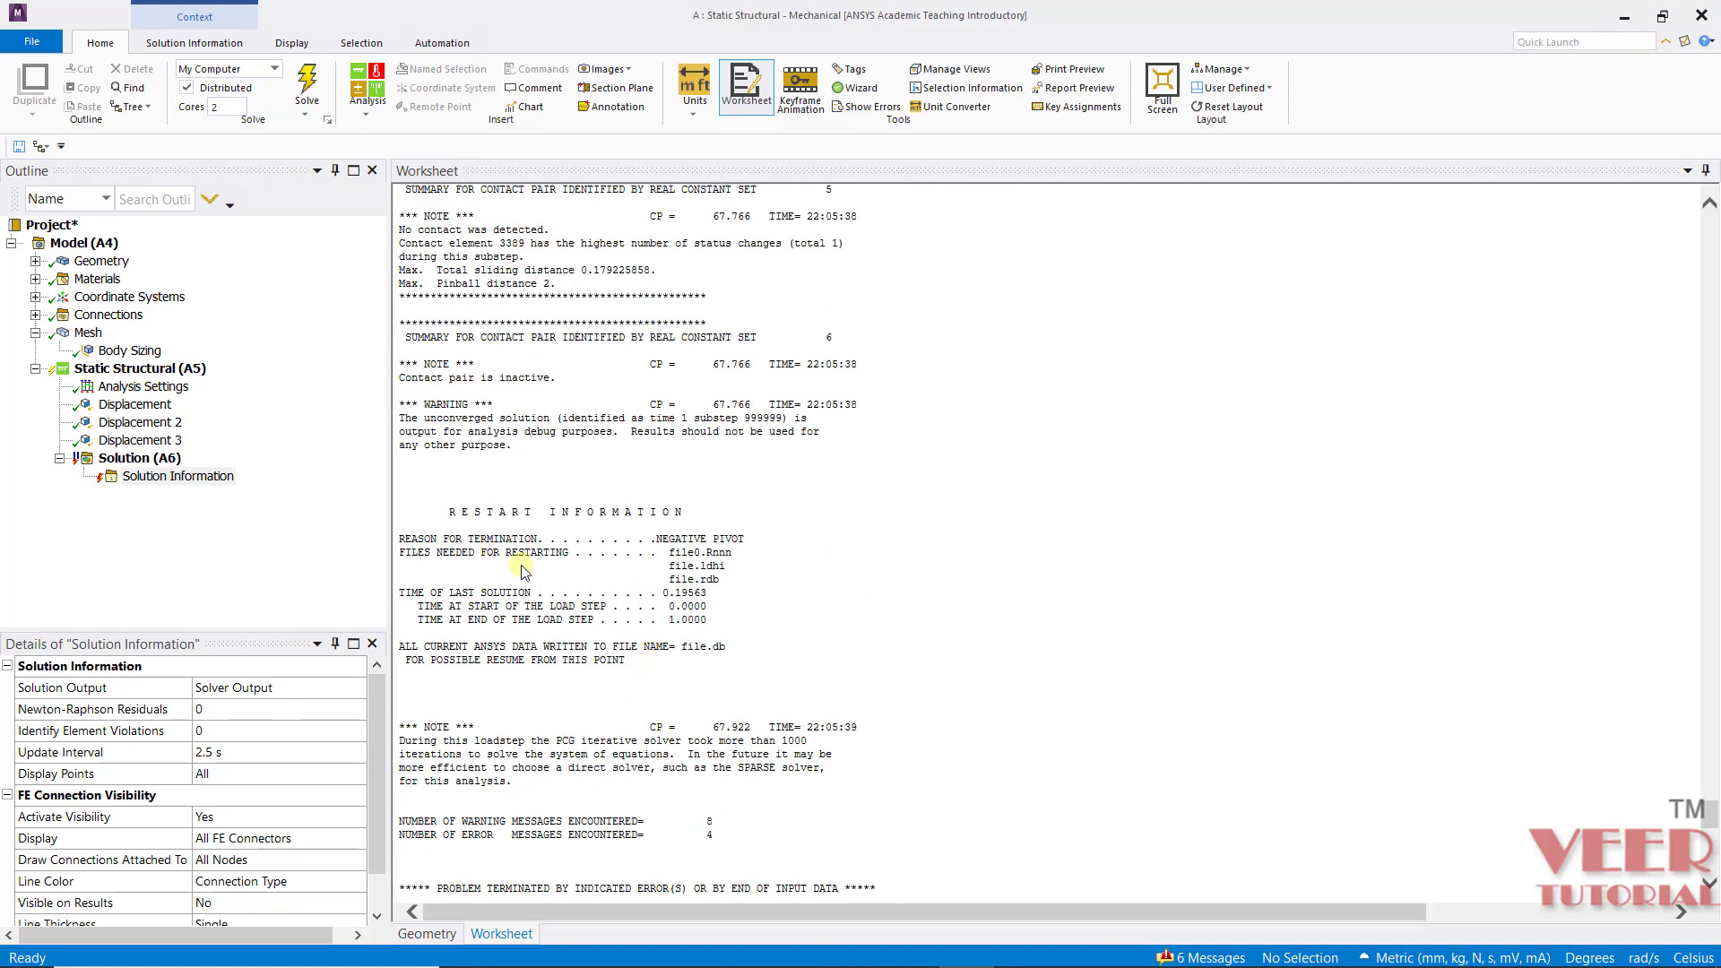
scroll(527, 577, "up", 10)
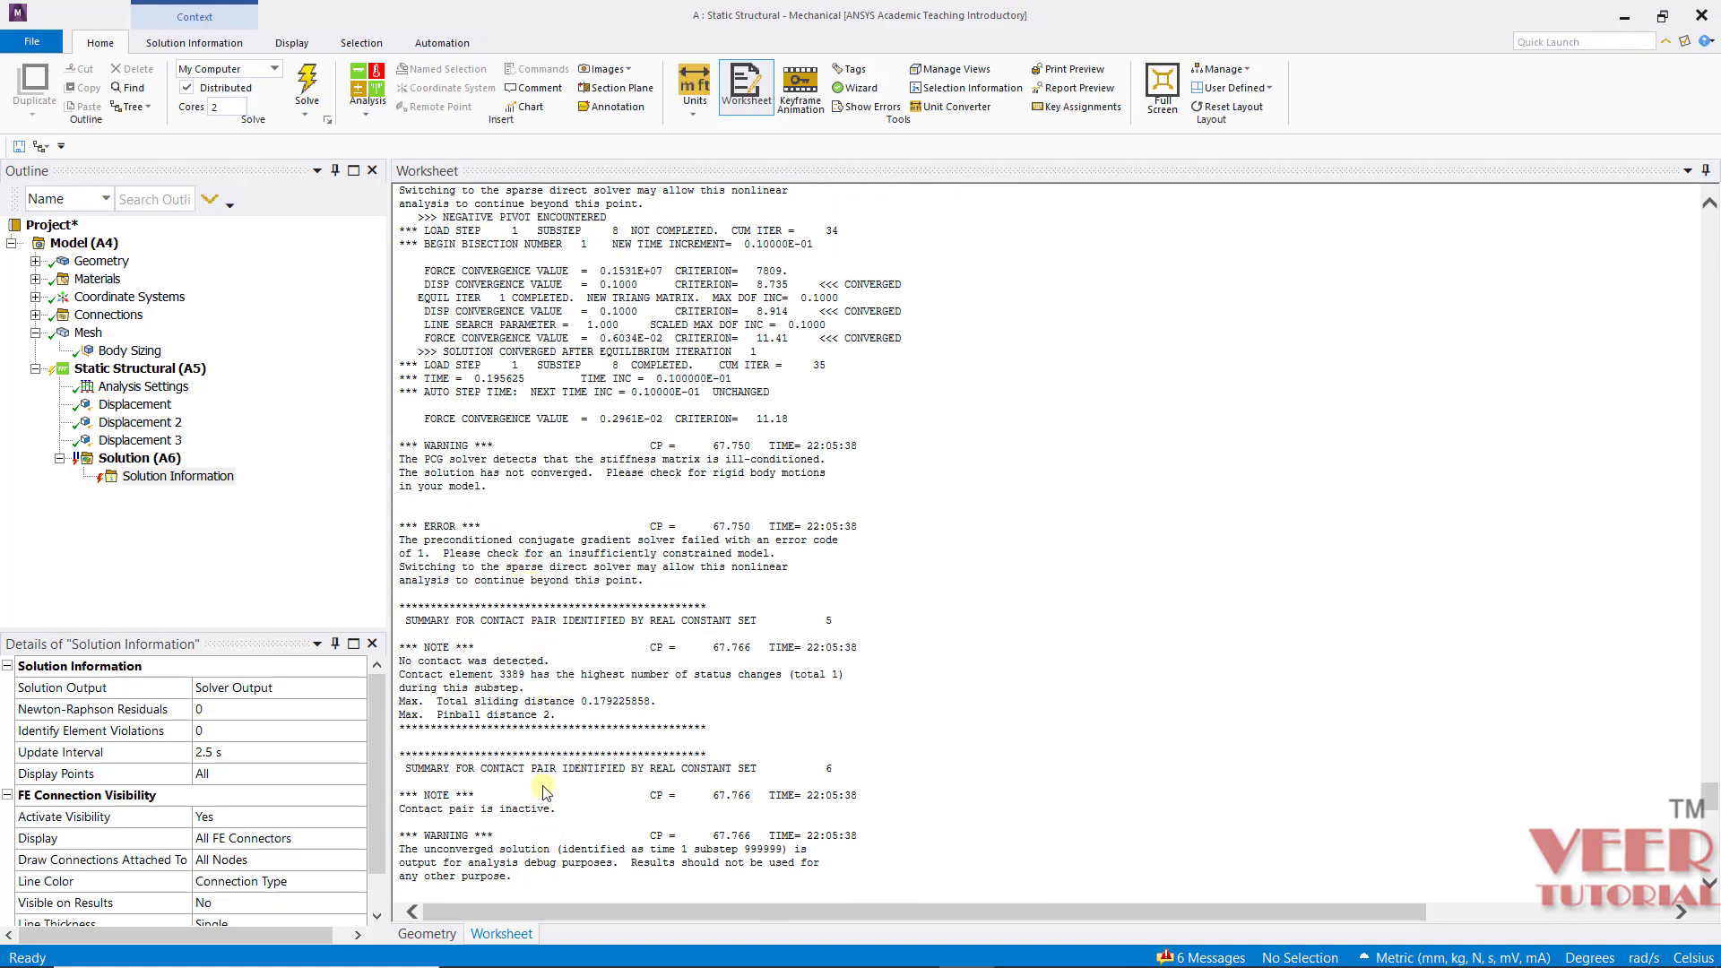
scroll(556, 462, "up", 11)
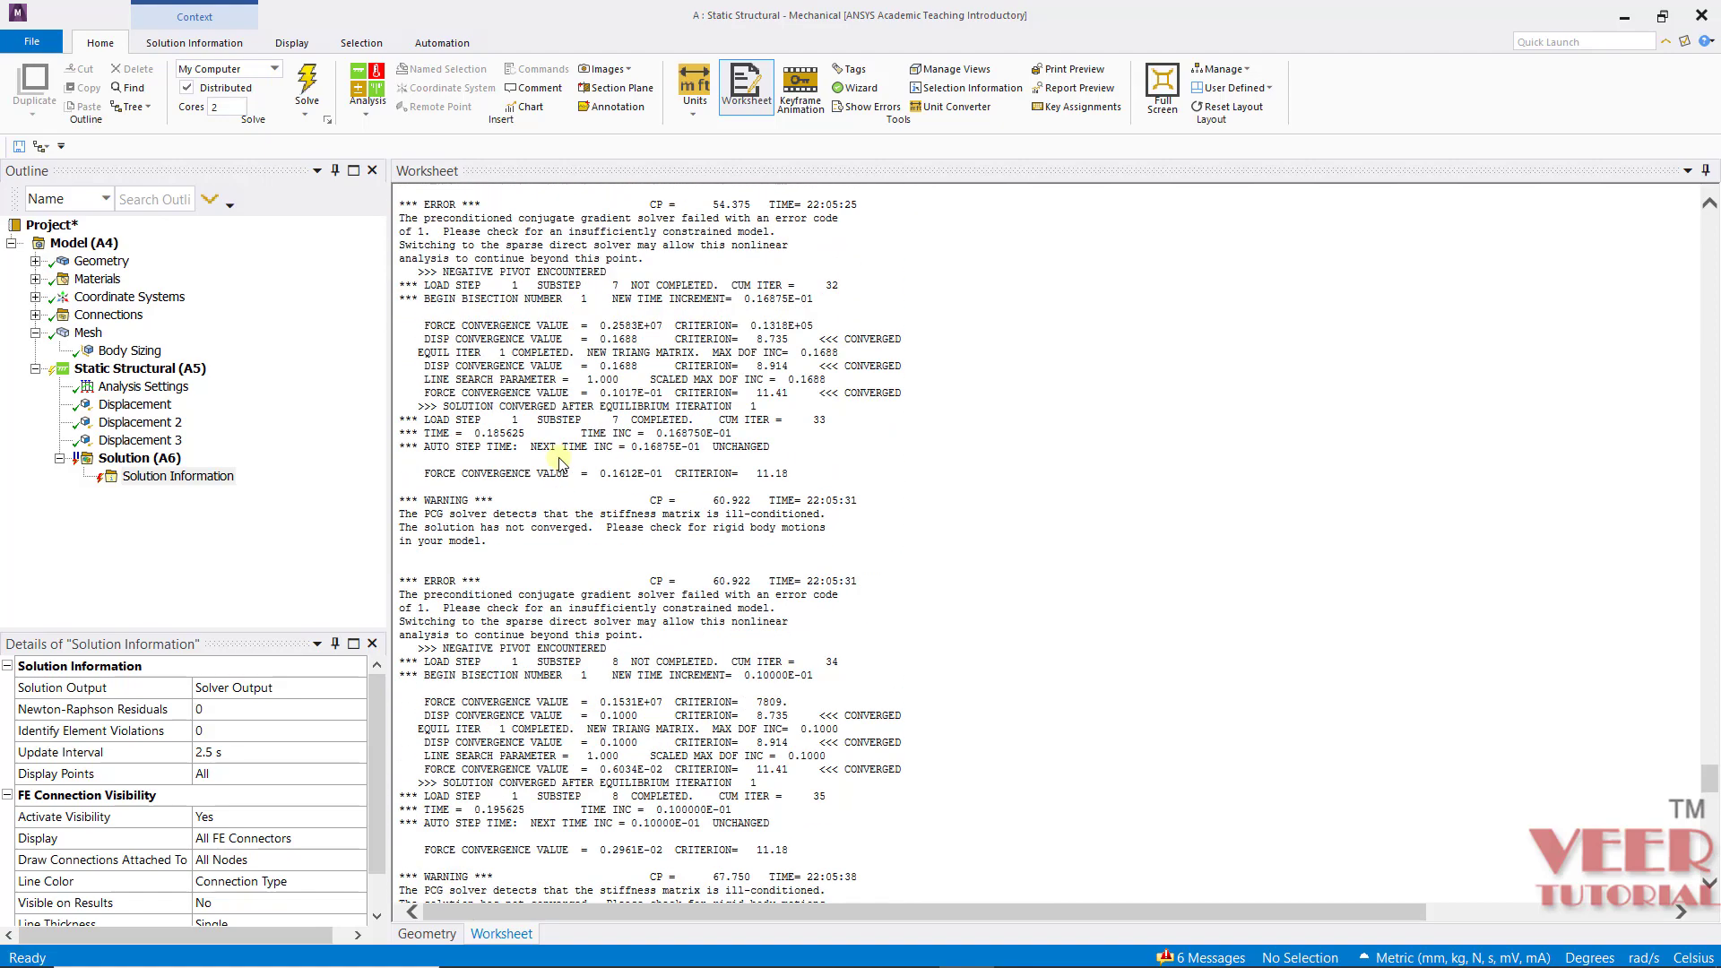
left_click(432, 587)
scroll(538, 556, "up", 18)
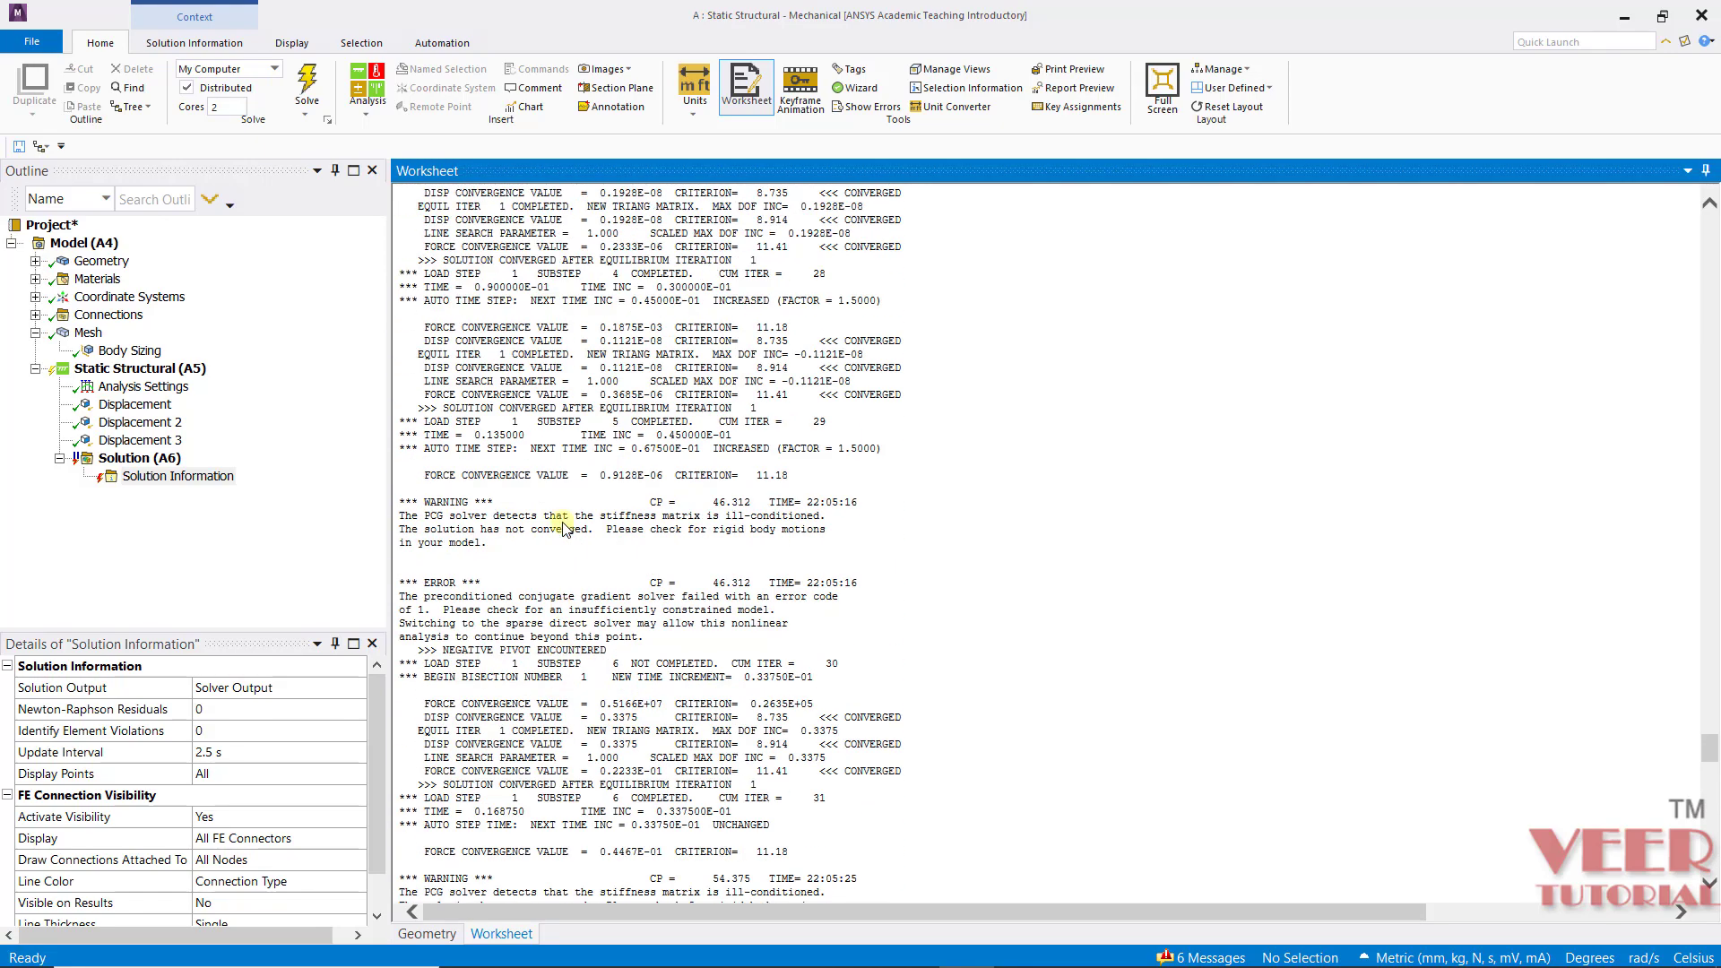
left_click_drag(408, 572, 649, 582)
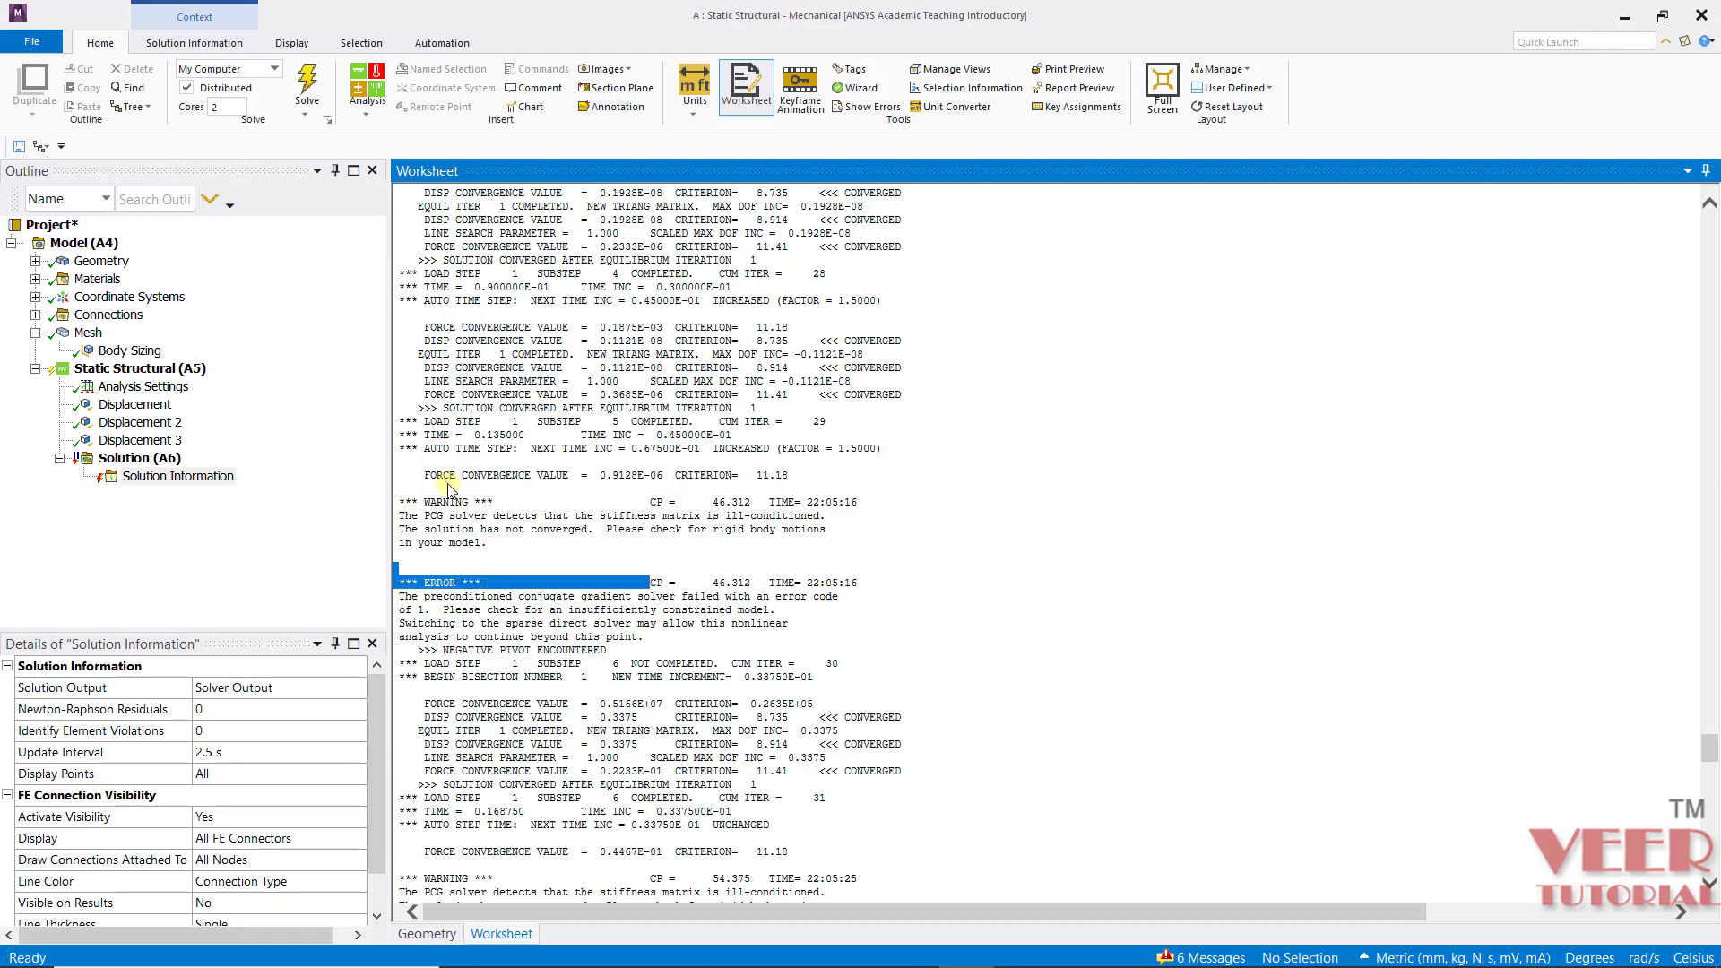
double_click(430, 502)
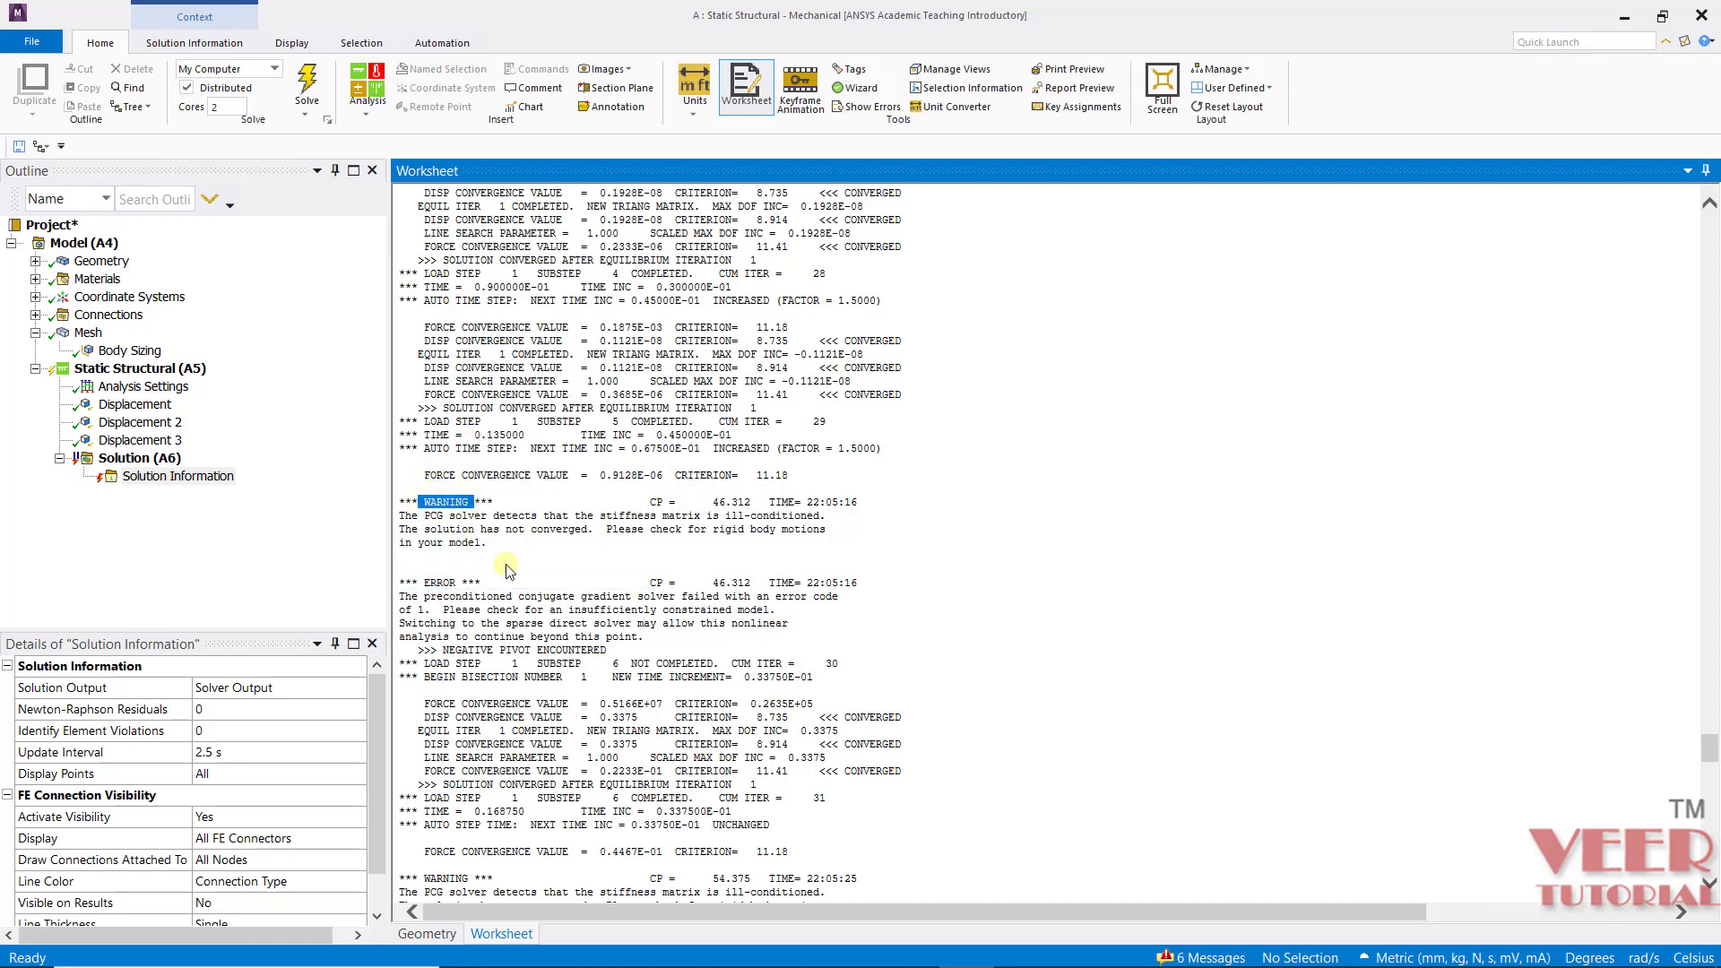
scroll(574, 564, "up", 10)
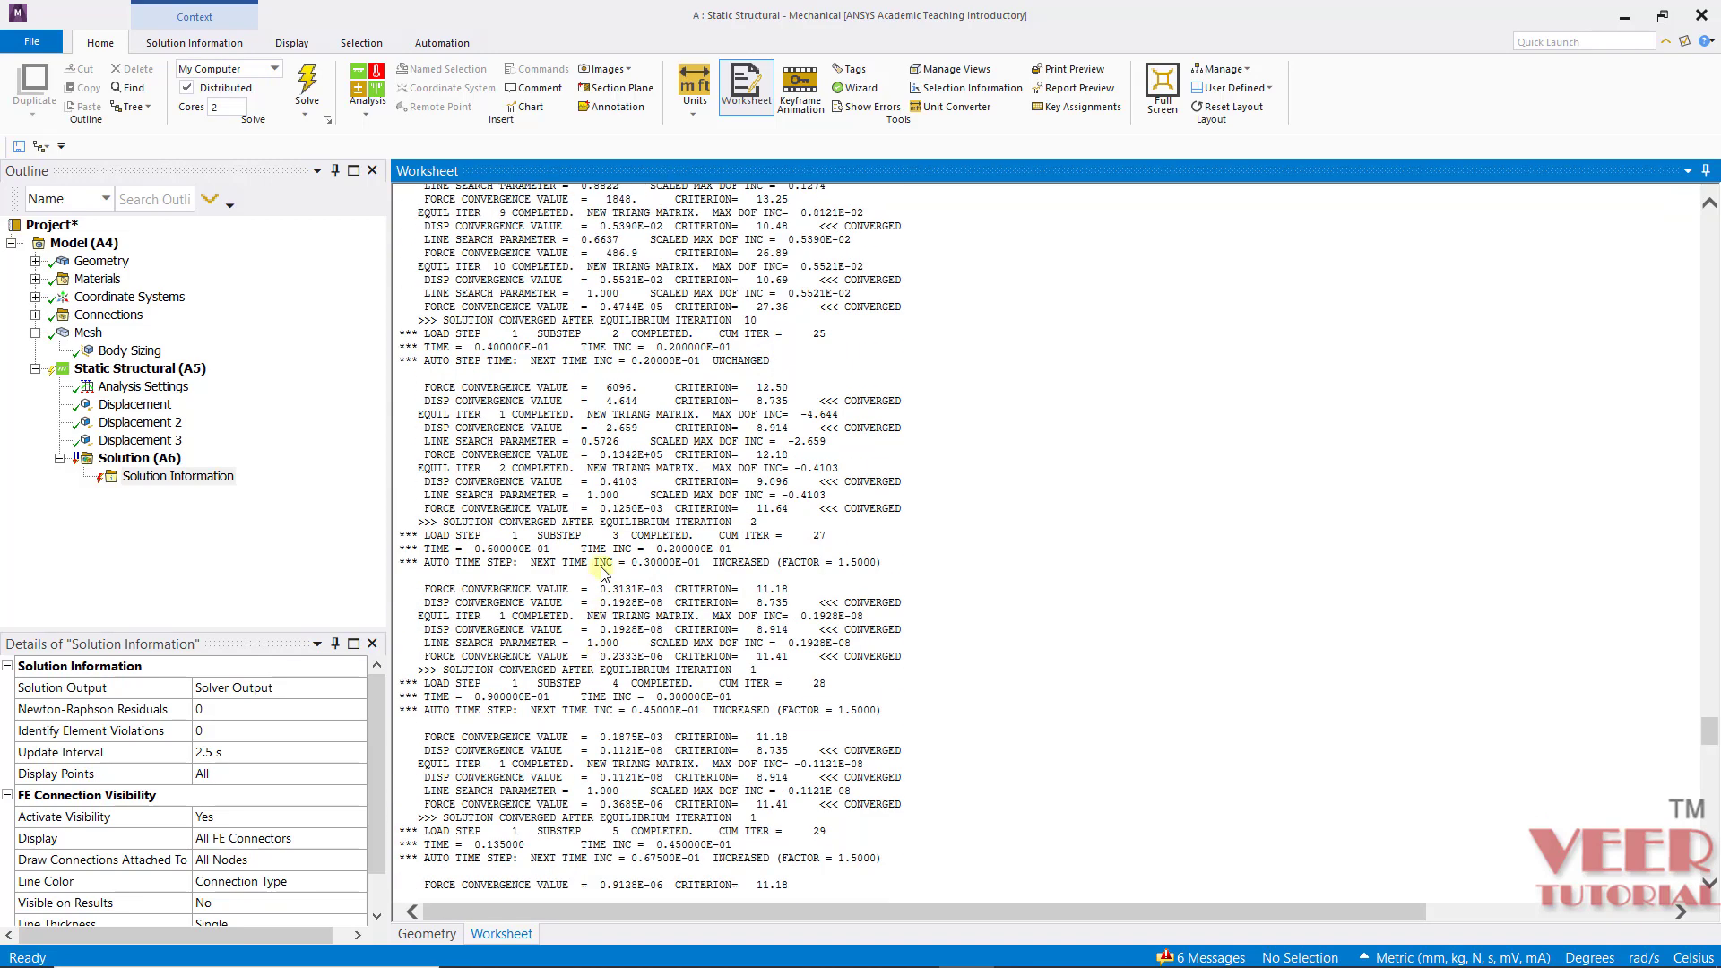
scroll(602, 573, "up", 10)
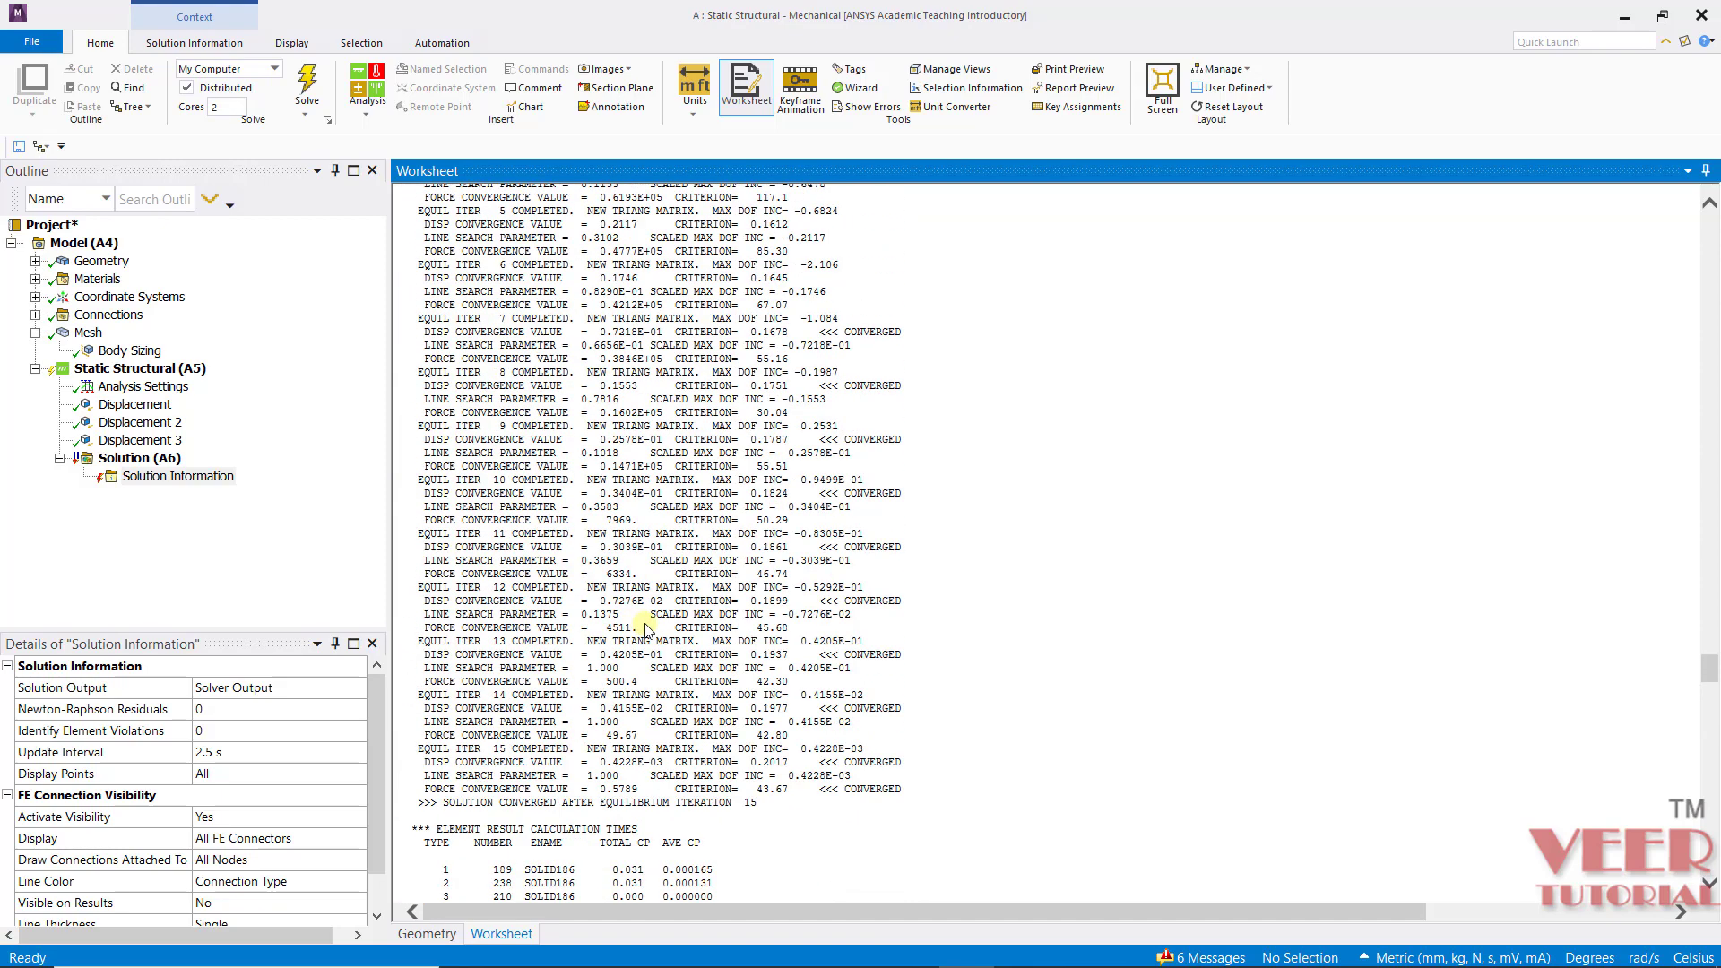
scroll(645, 628, "up", 13)
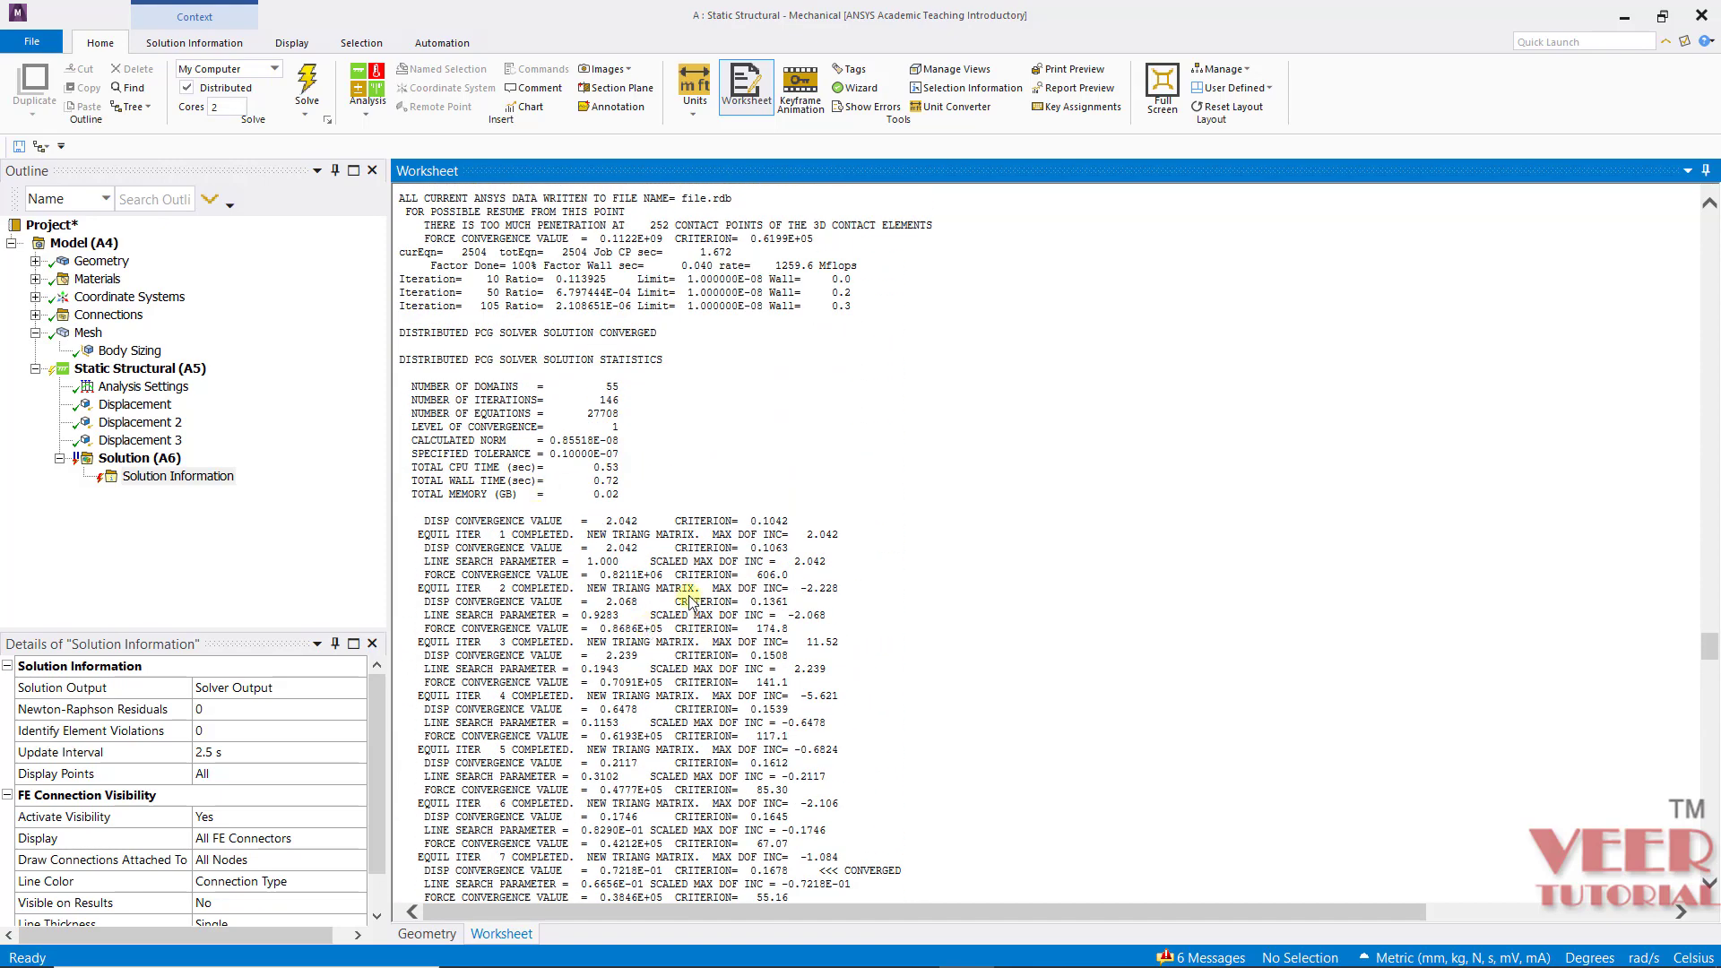
scroll(687, 596, "up", 8)
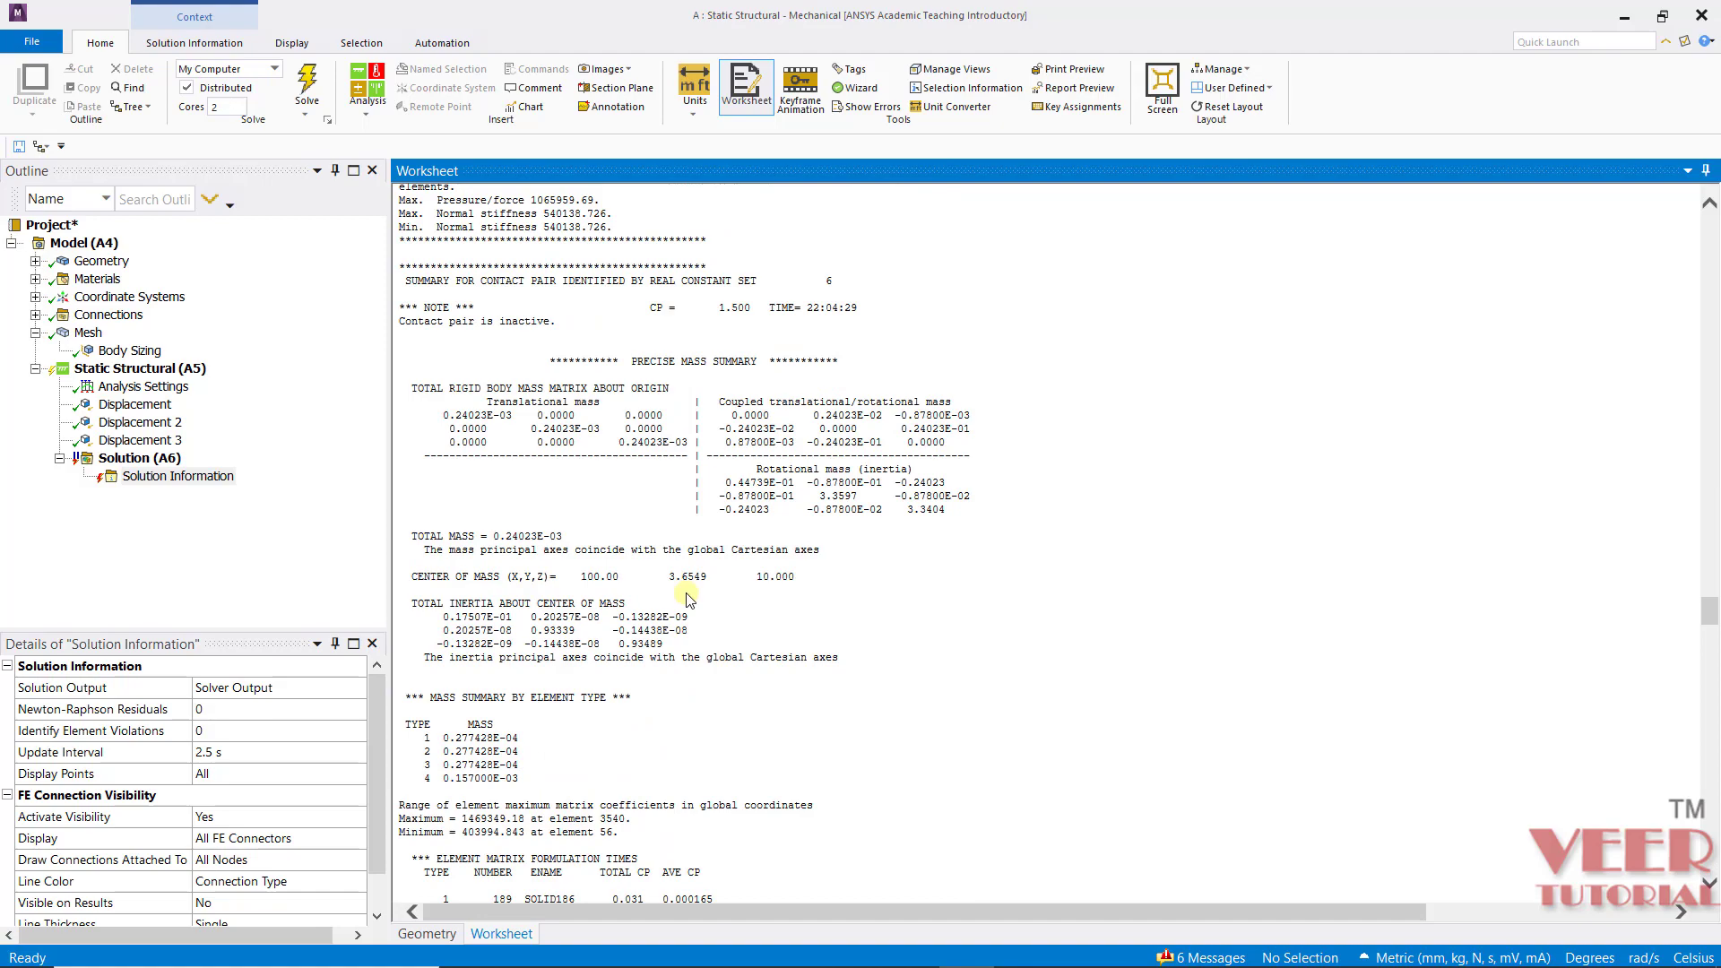
scroll(687, 599, "up", 6)
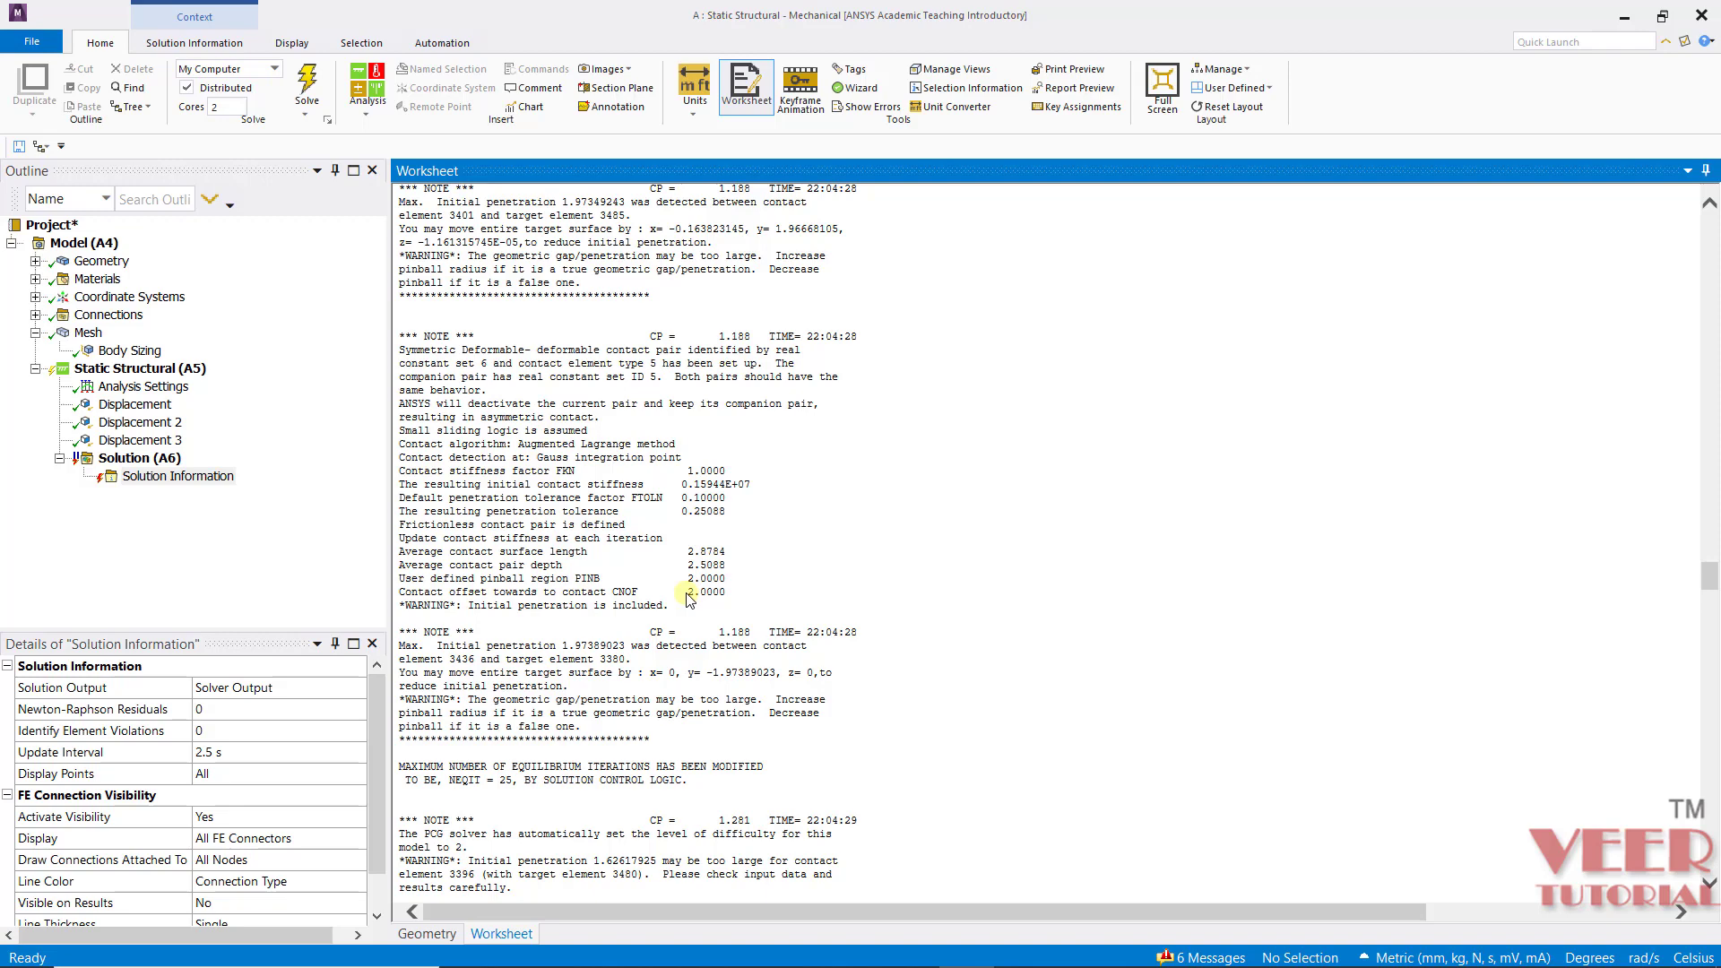
- Expand the model's contacts and inspect the scoping of the load-to-beam contact and both support-to-beam contacts
left_click(36, 314)
left_click(121, 333)
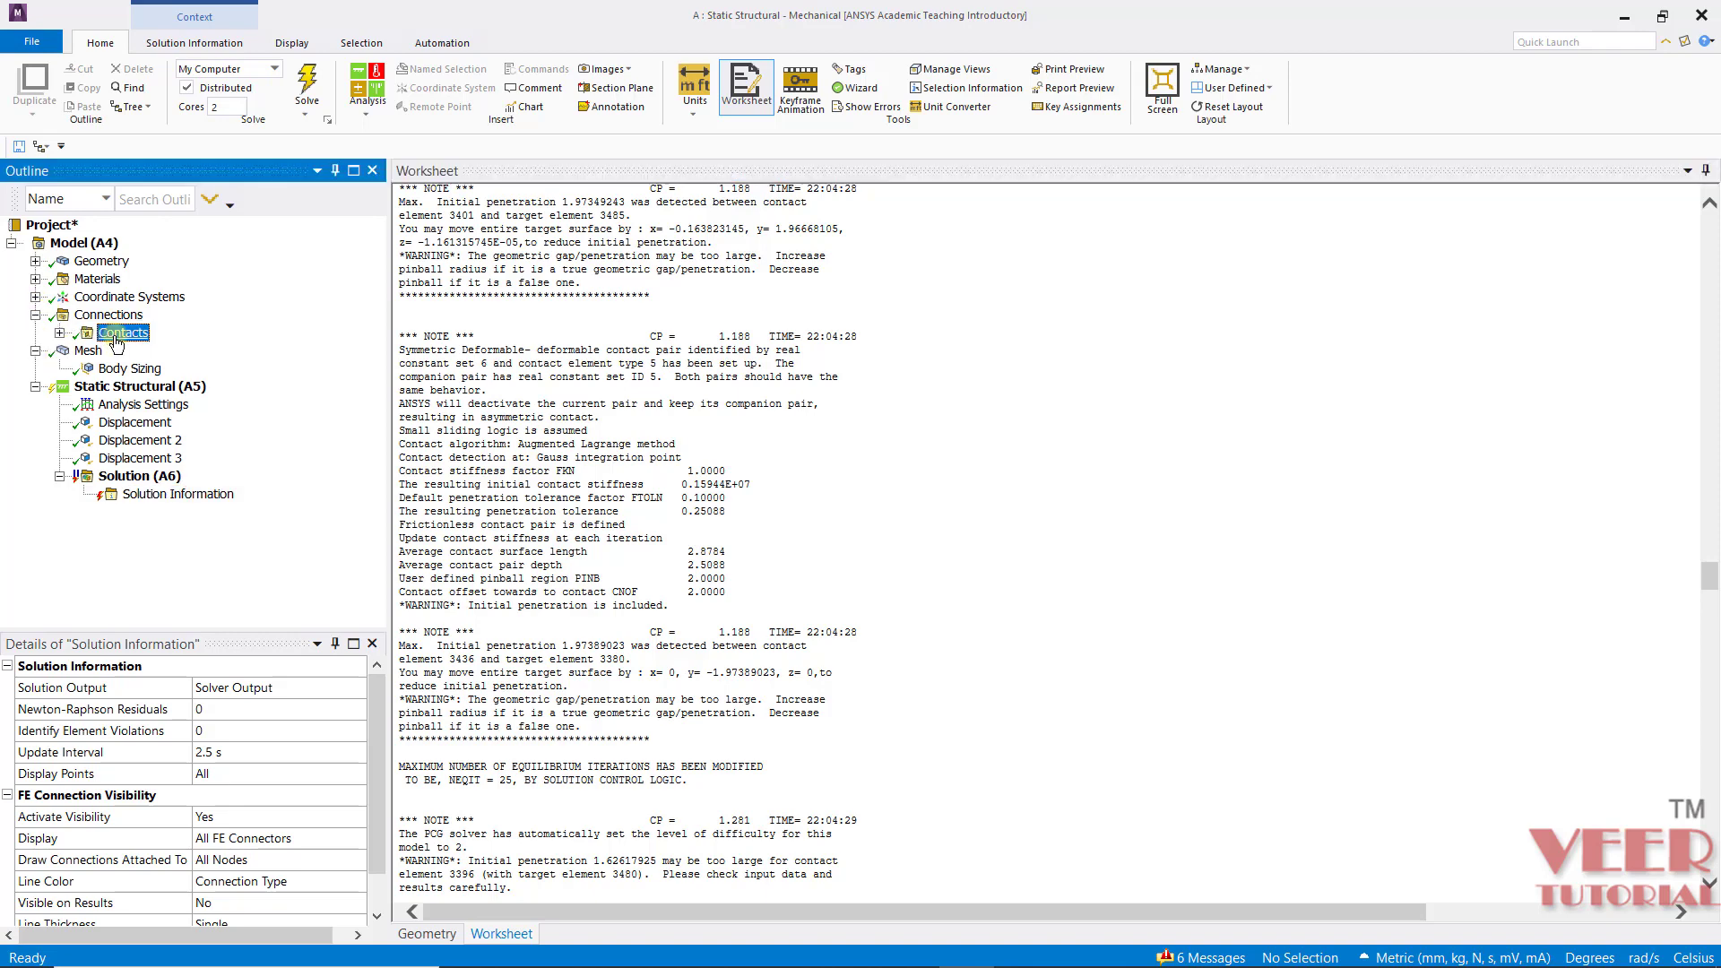
left_click(59, 333)
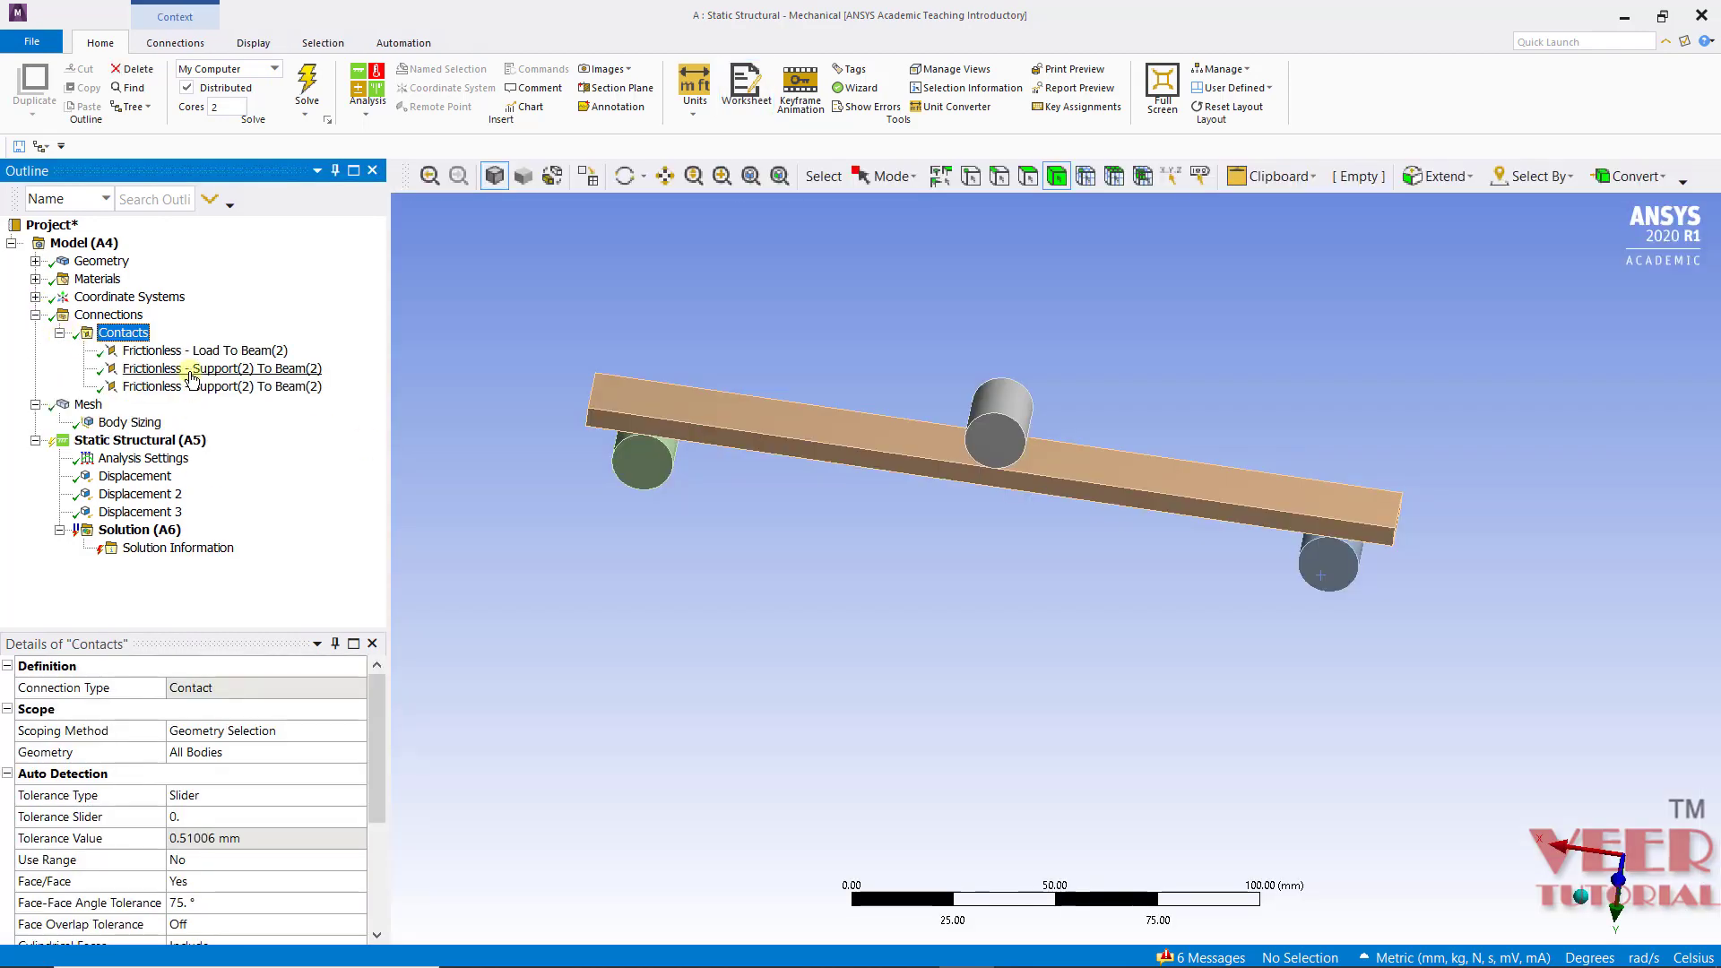
left_click(203, 351)
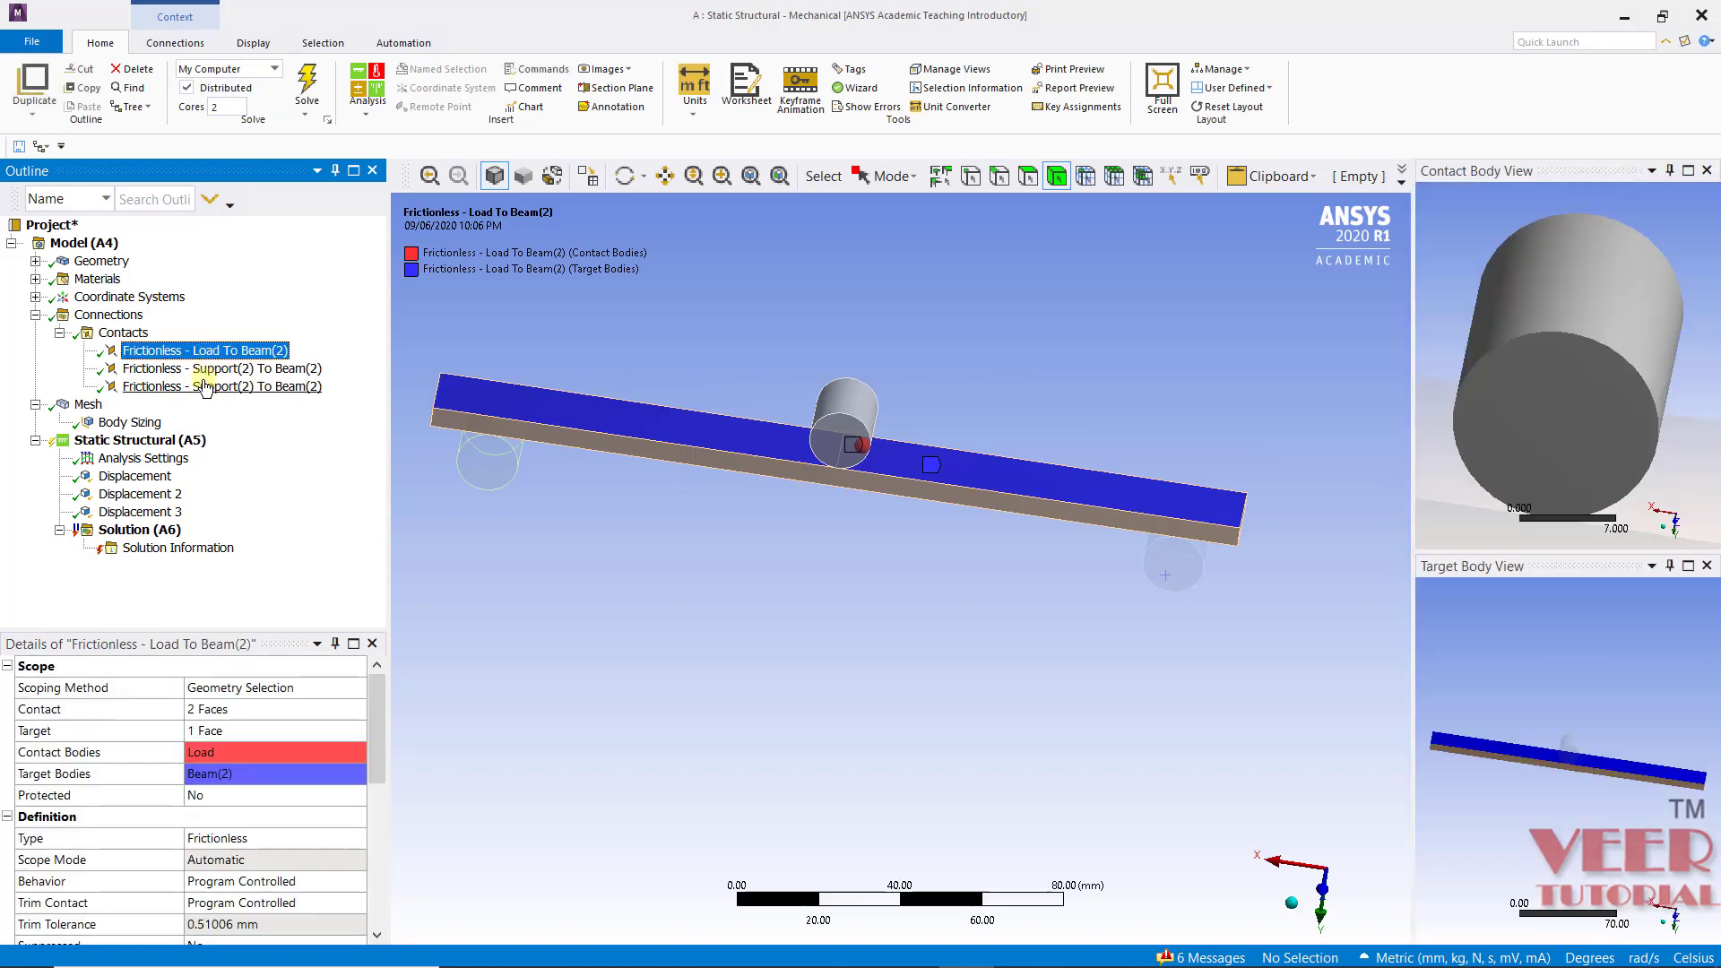
left_click(220, 370)
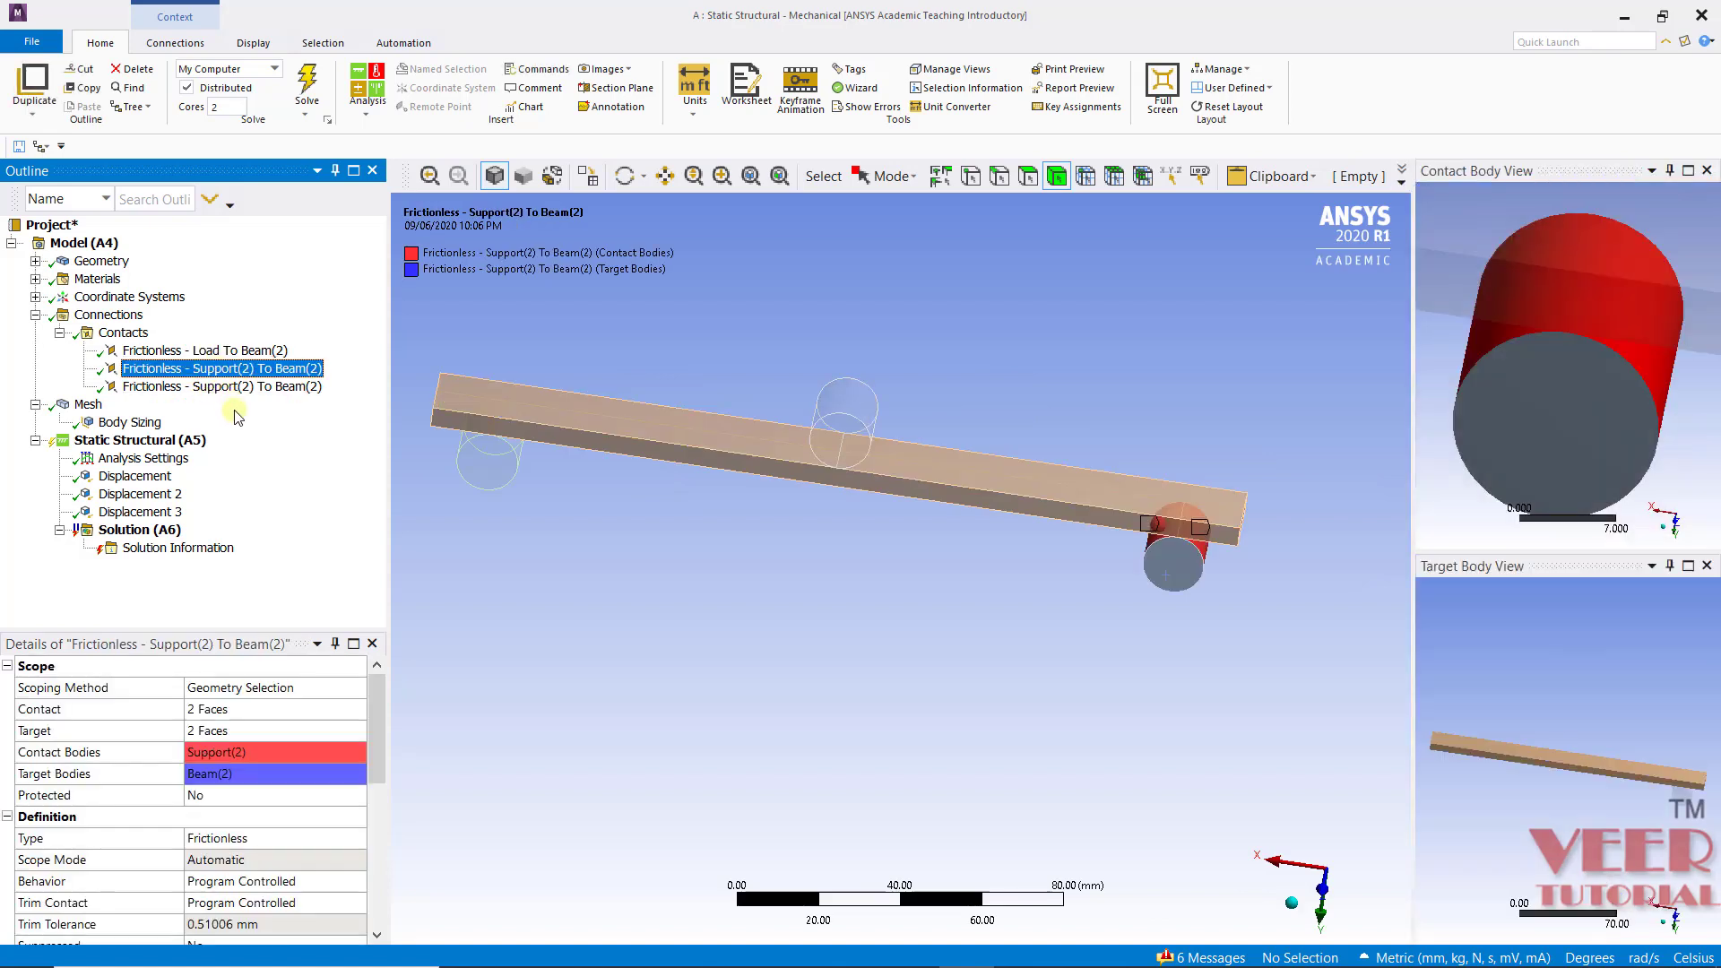
left_click(225, 387)
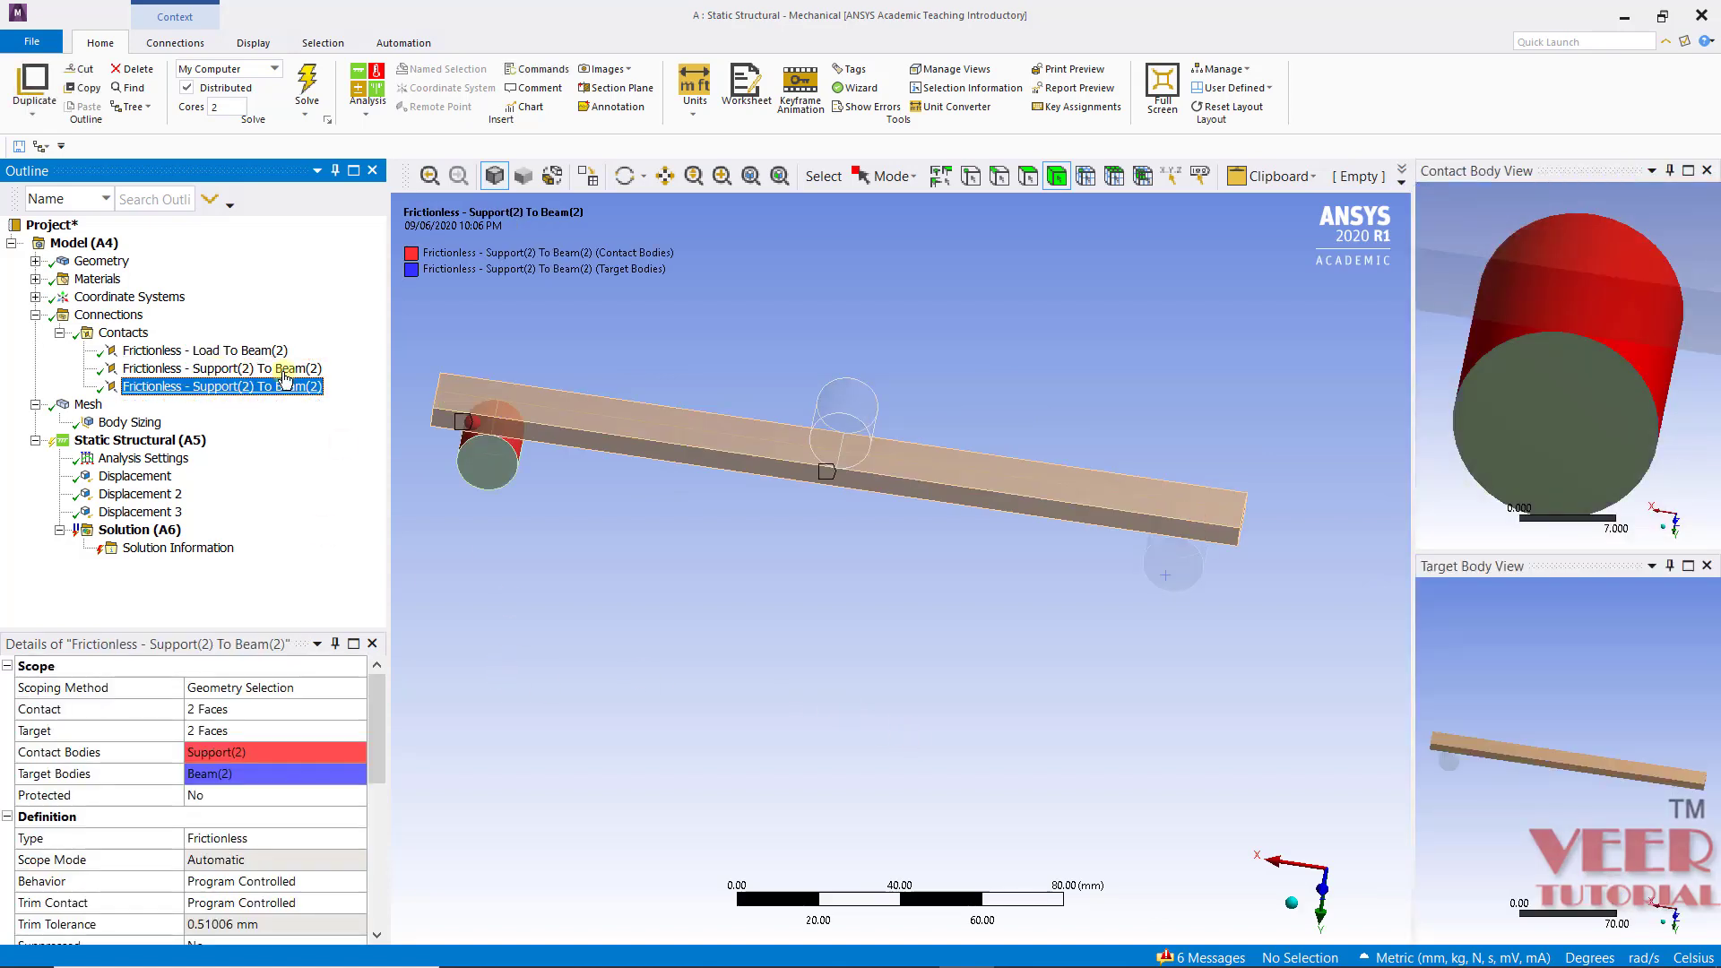
- Set the pinball region of the load-to-beam frictionless contact to Auto Detection Value
left_click(244, 352)
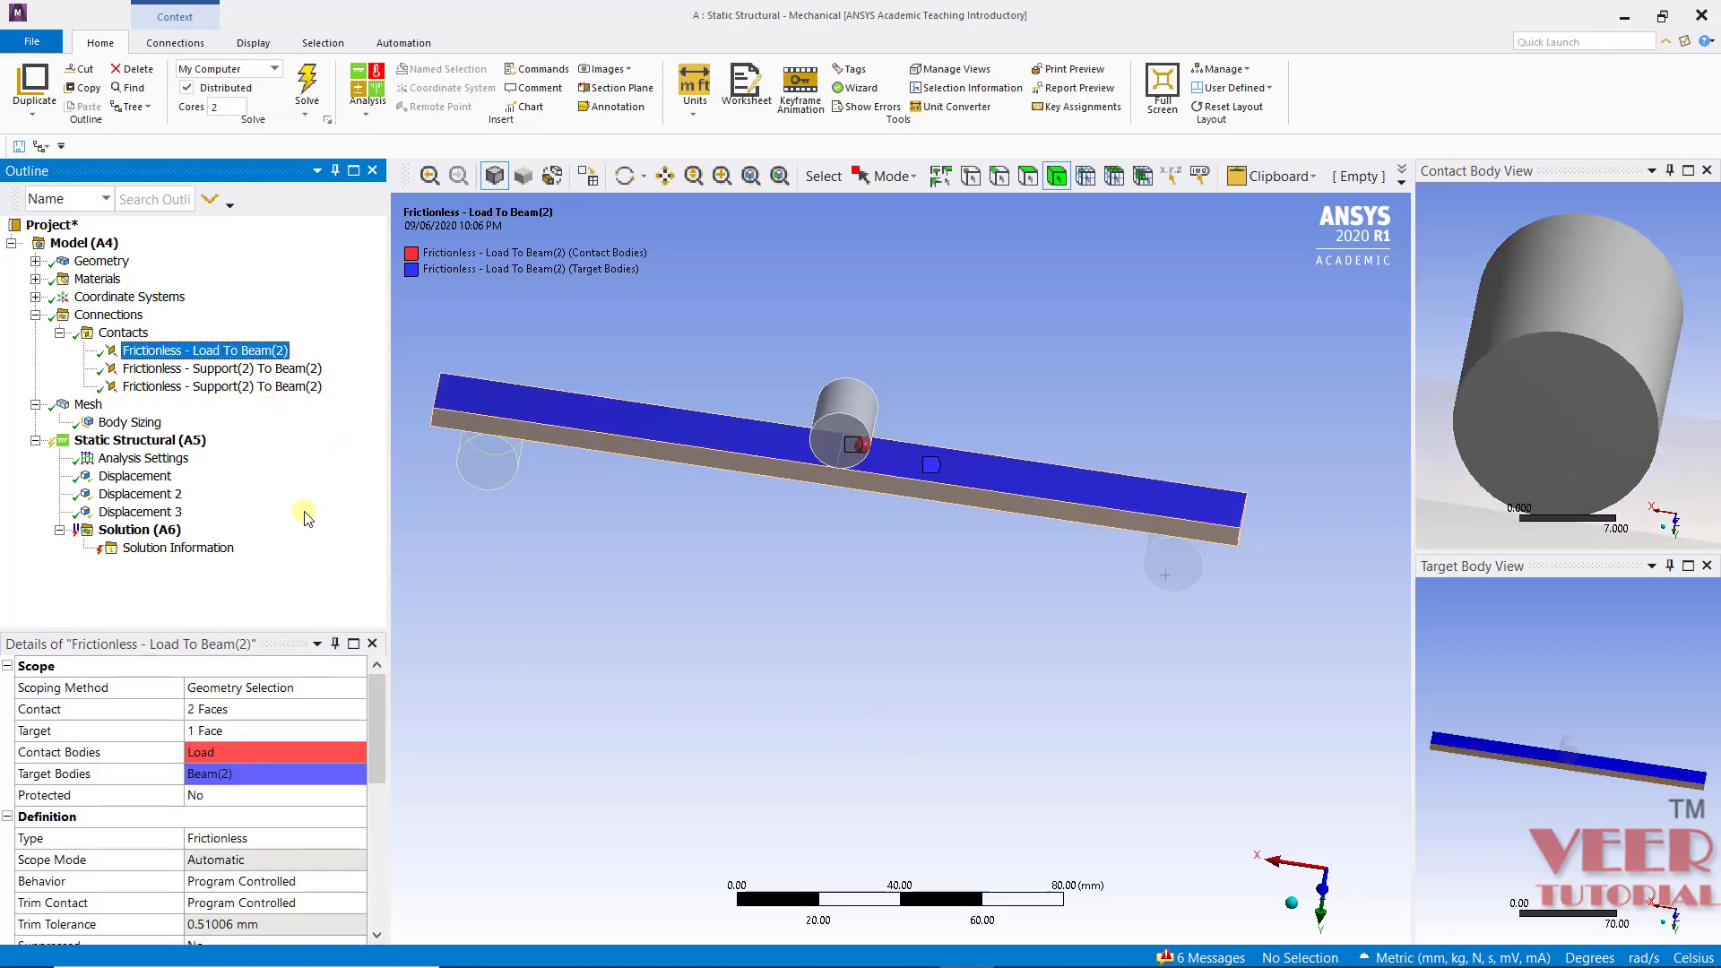
left_click_drag(376, 717, 375, 767)
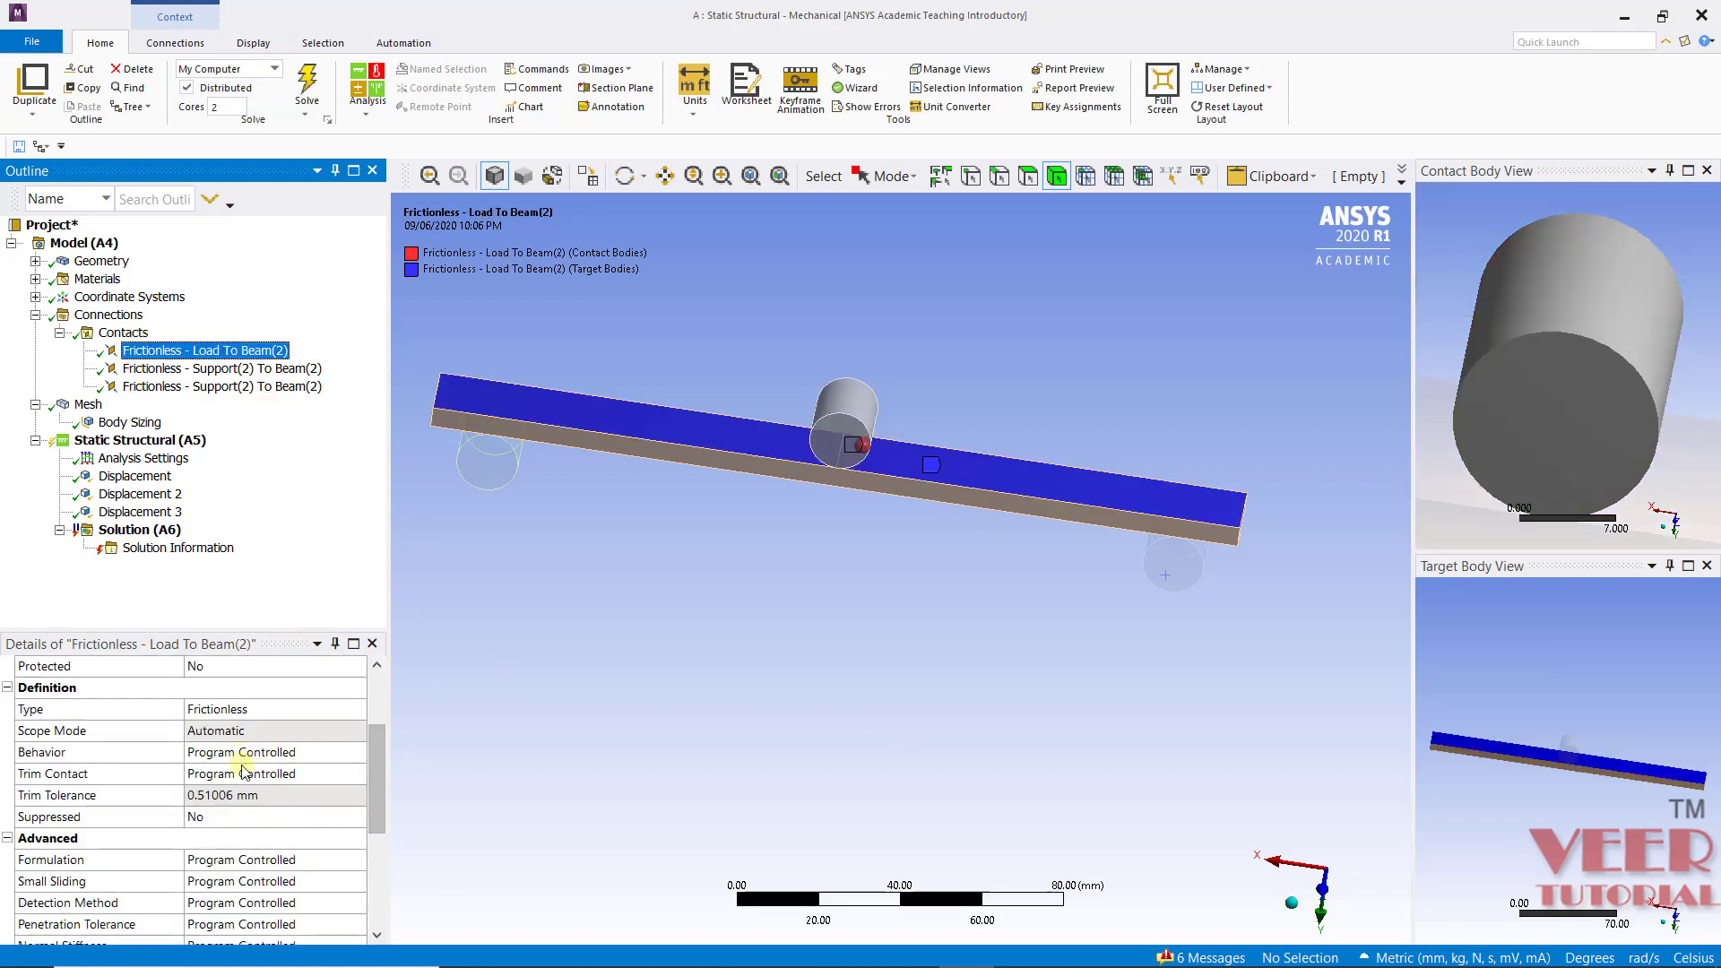
scroll(258, 789, "down", 2)
scroll(258, 807, "down", 1)
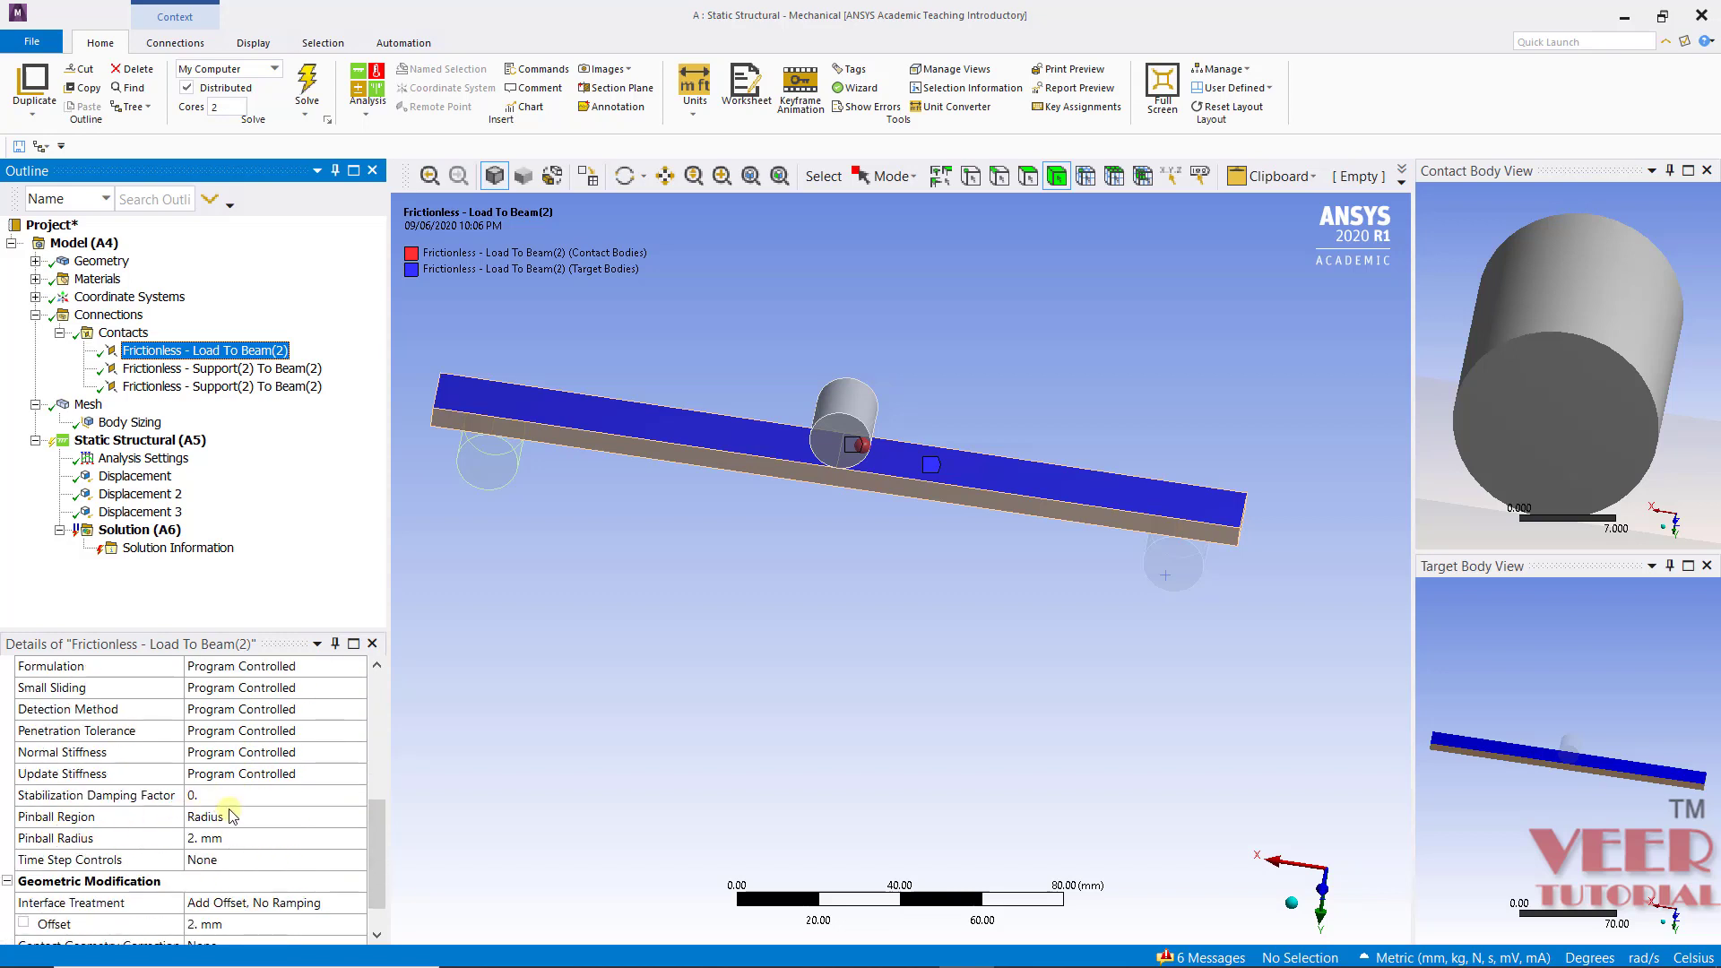
left_click(235, 818)
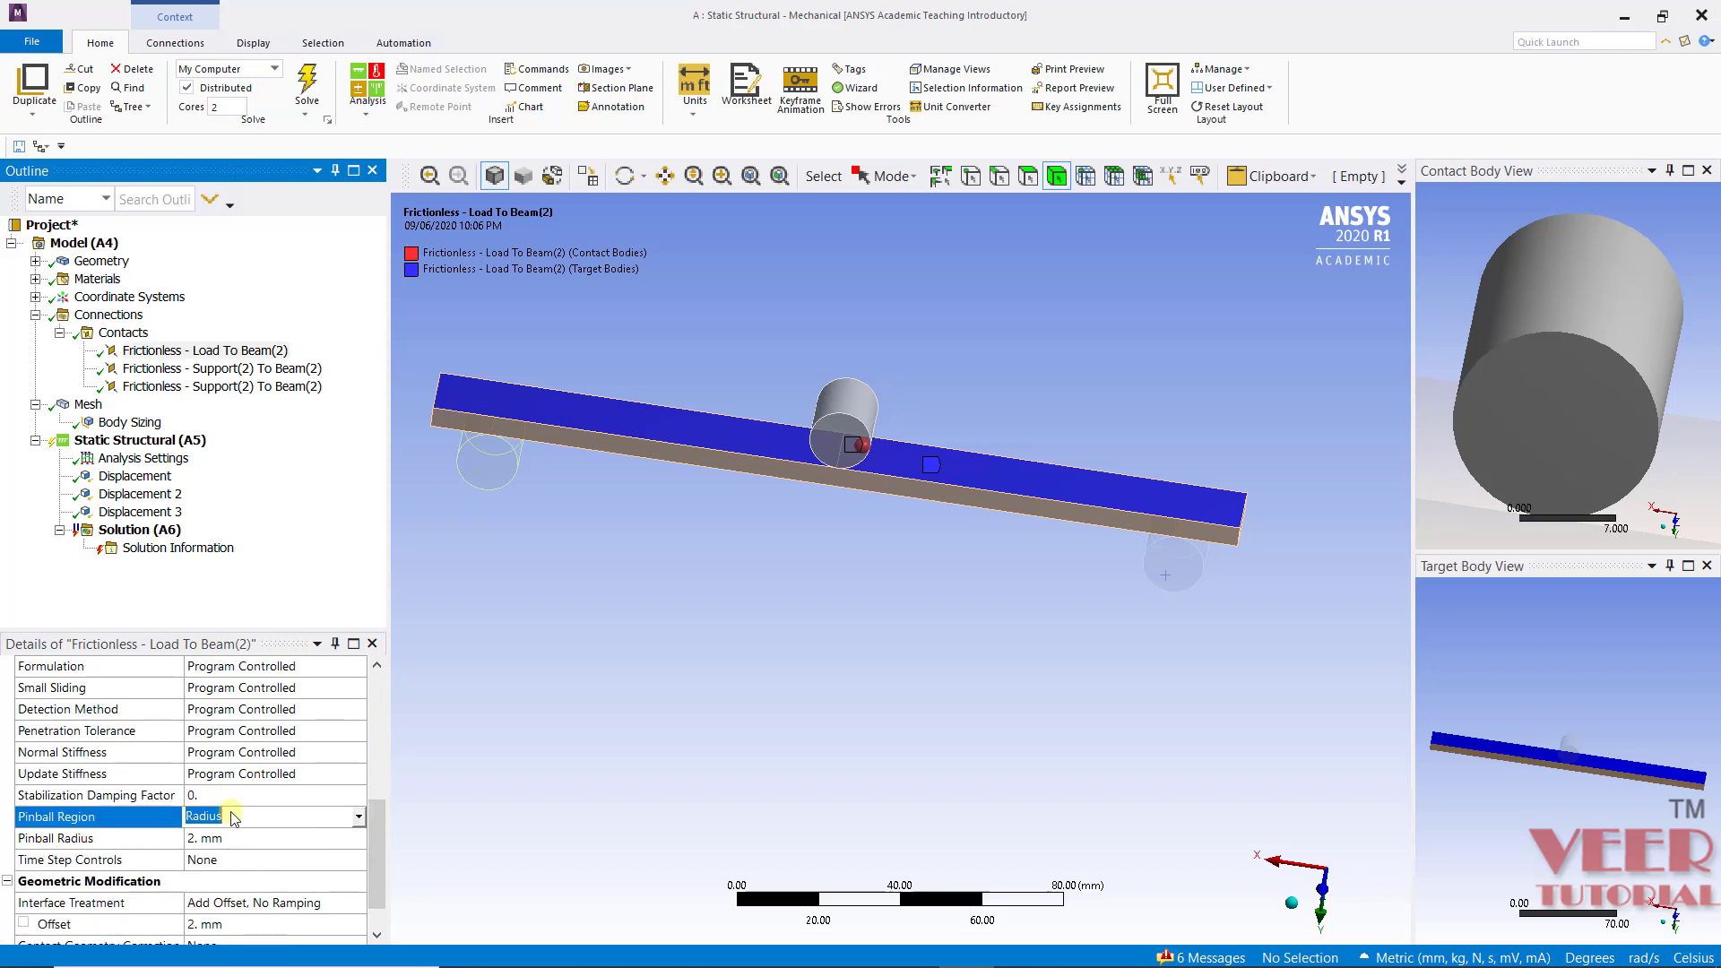
left_click(359, 817)
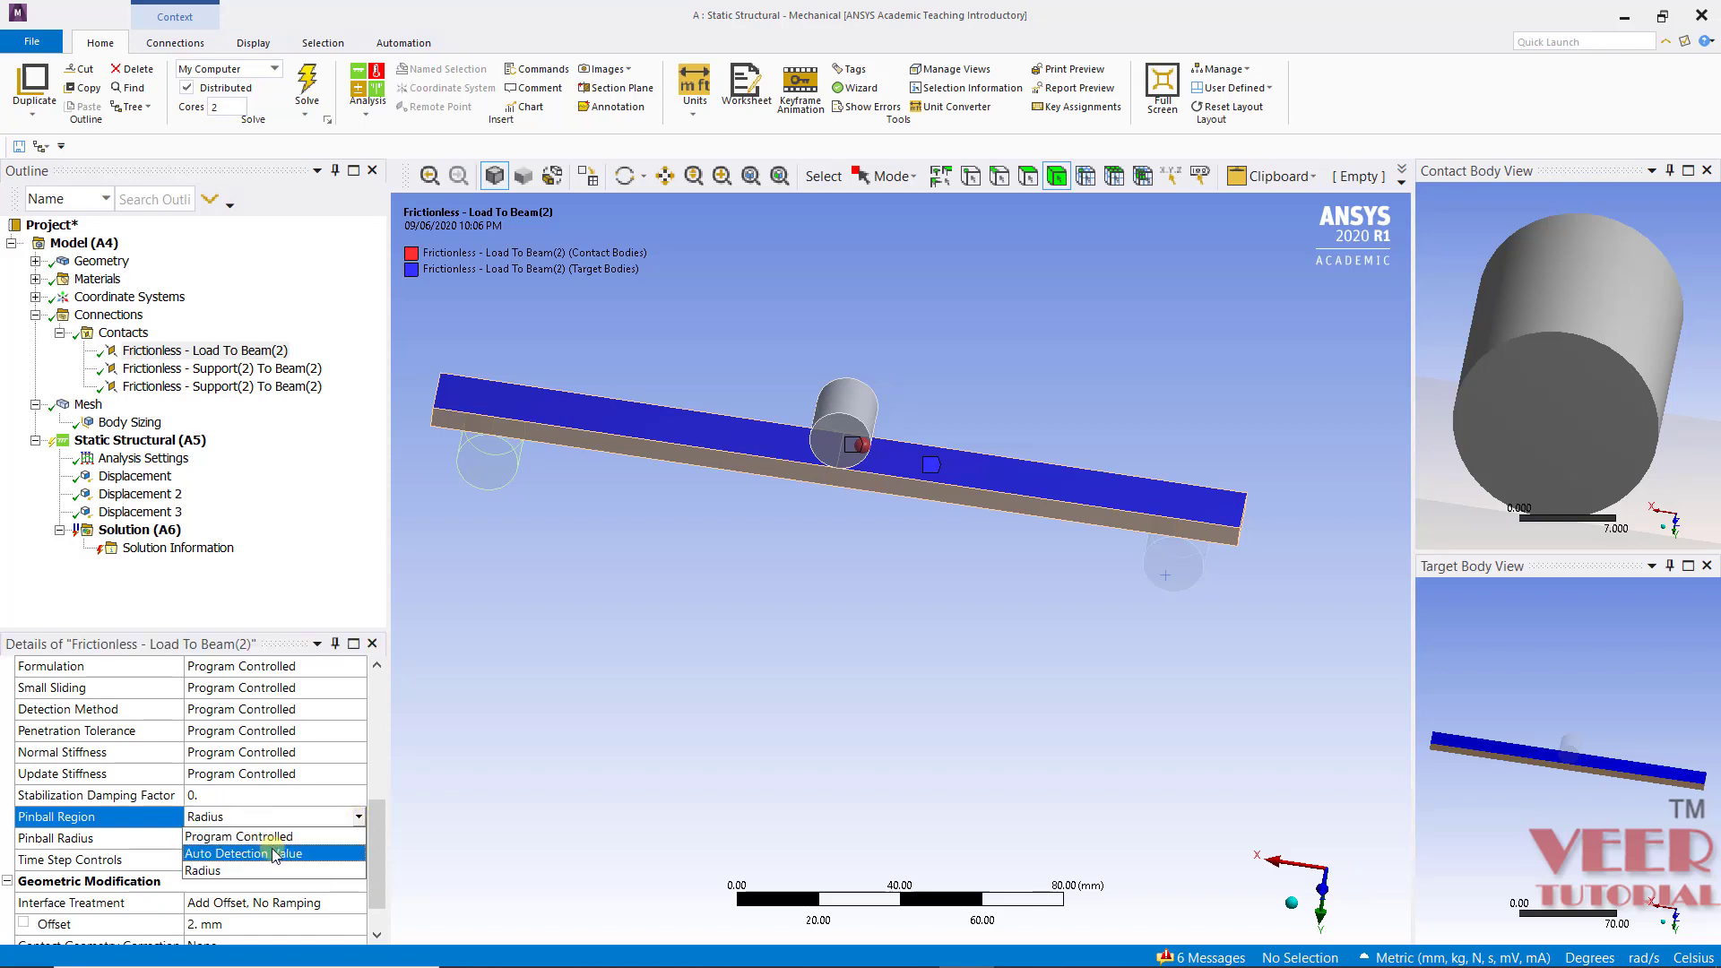
left_click(275, 853)
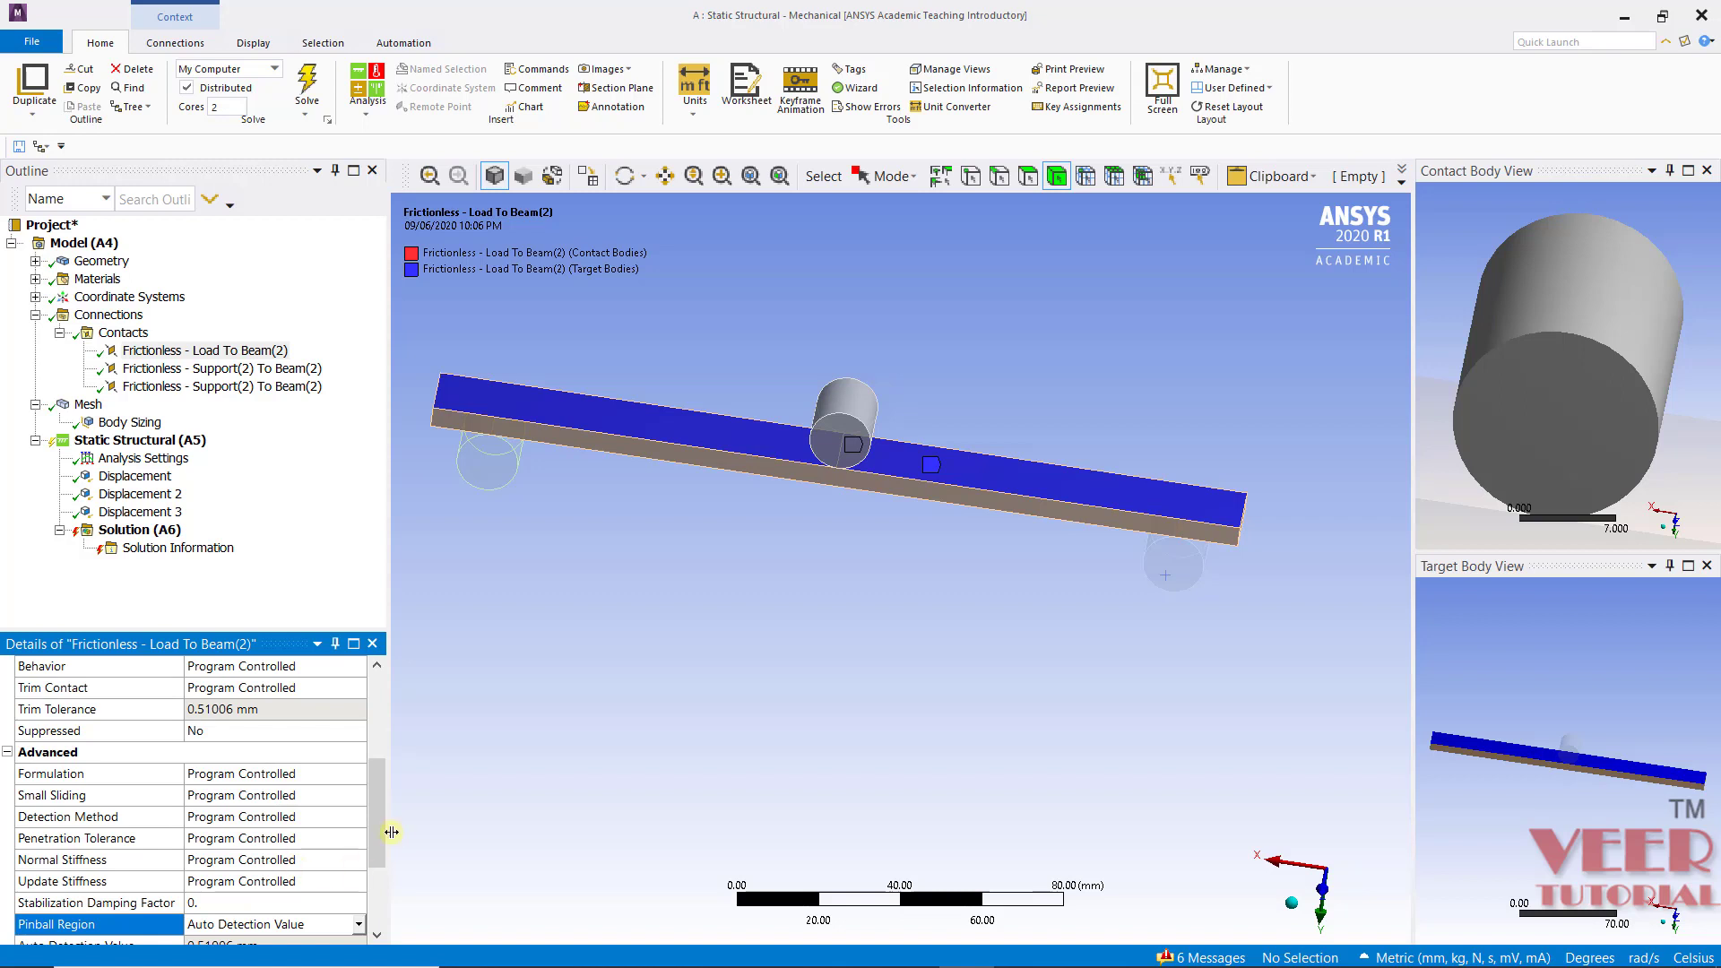
- Change the load-to-beam contact's interface treatment to Adjust to Touch
left_click_drag(377, 843, 378, 900)
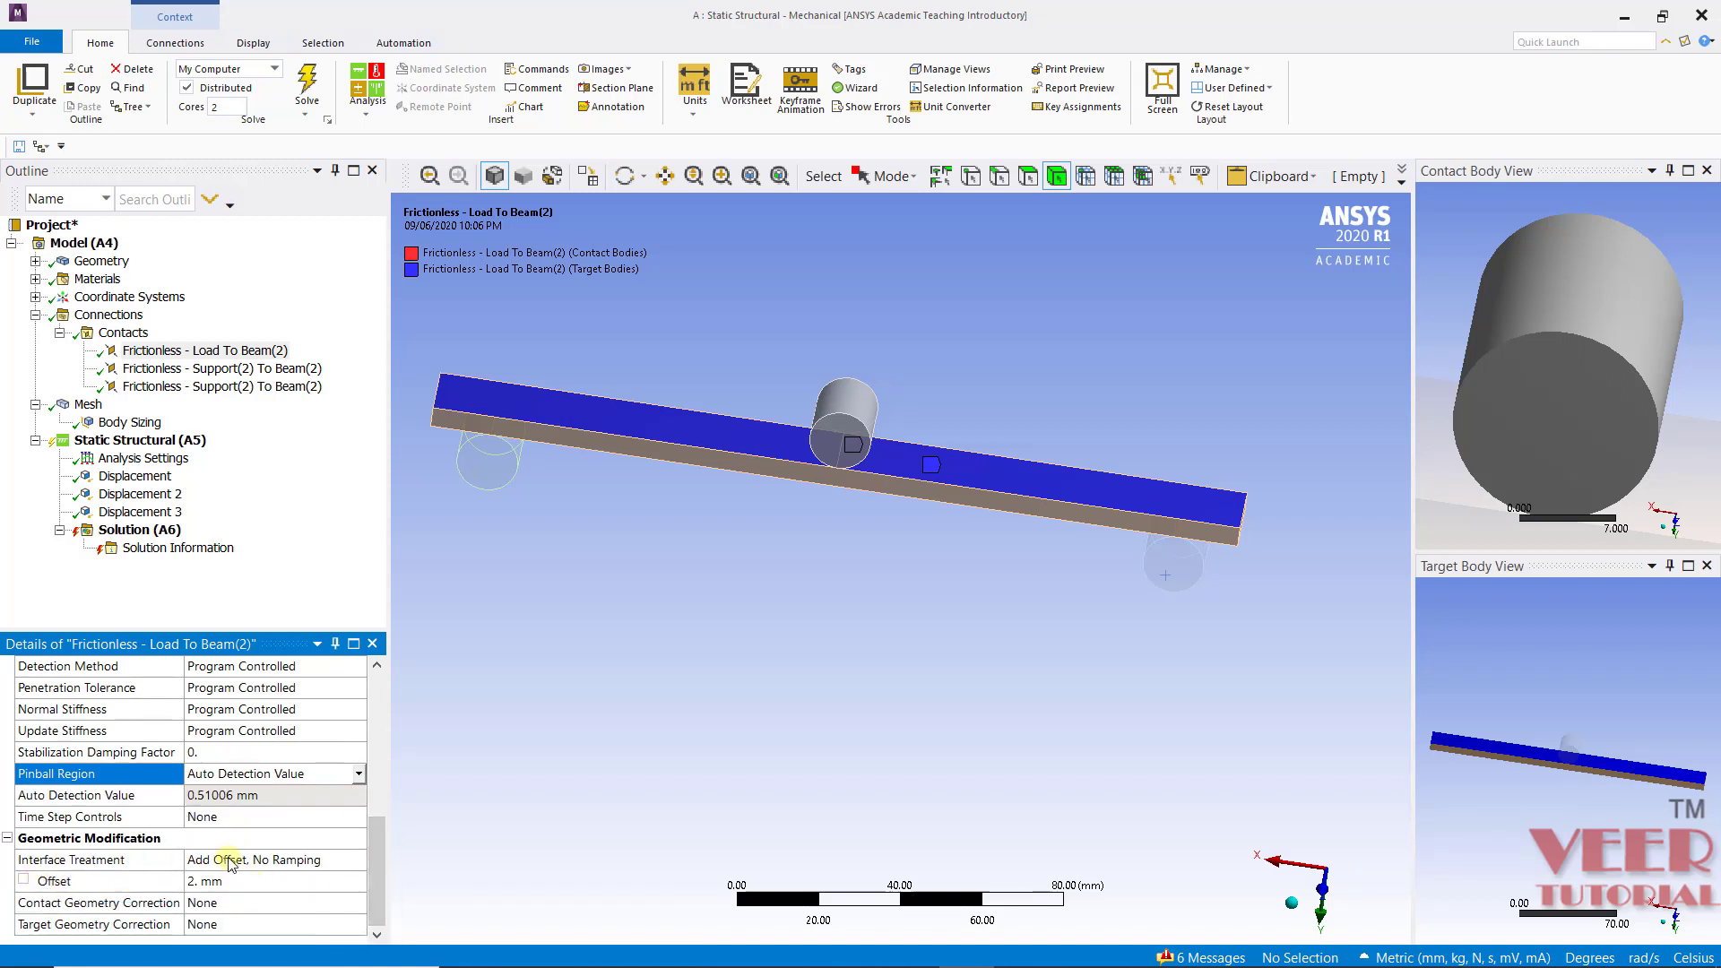
left_click(292, 862)
left_click(358, 860)
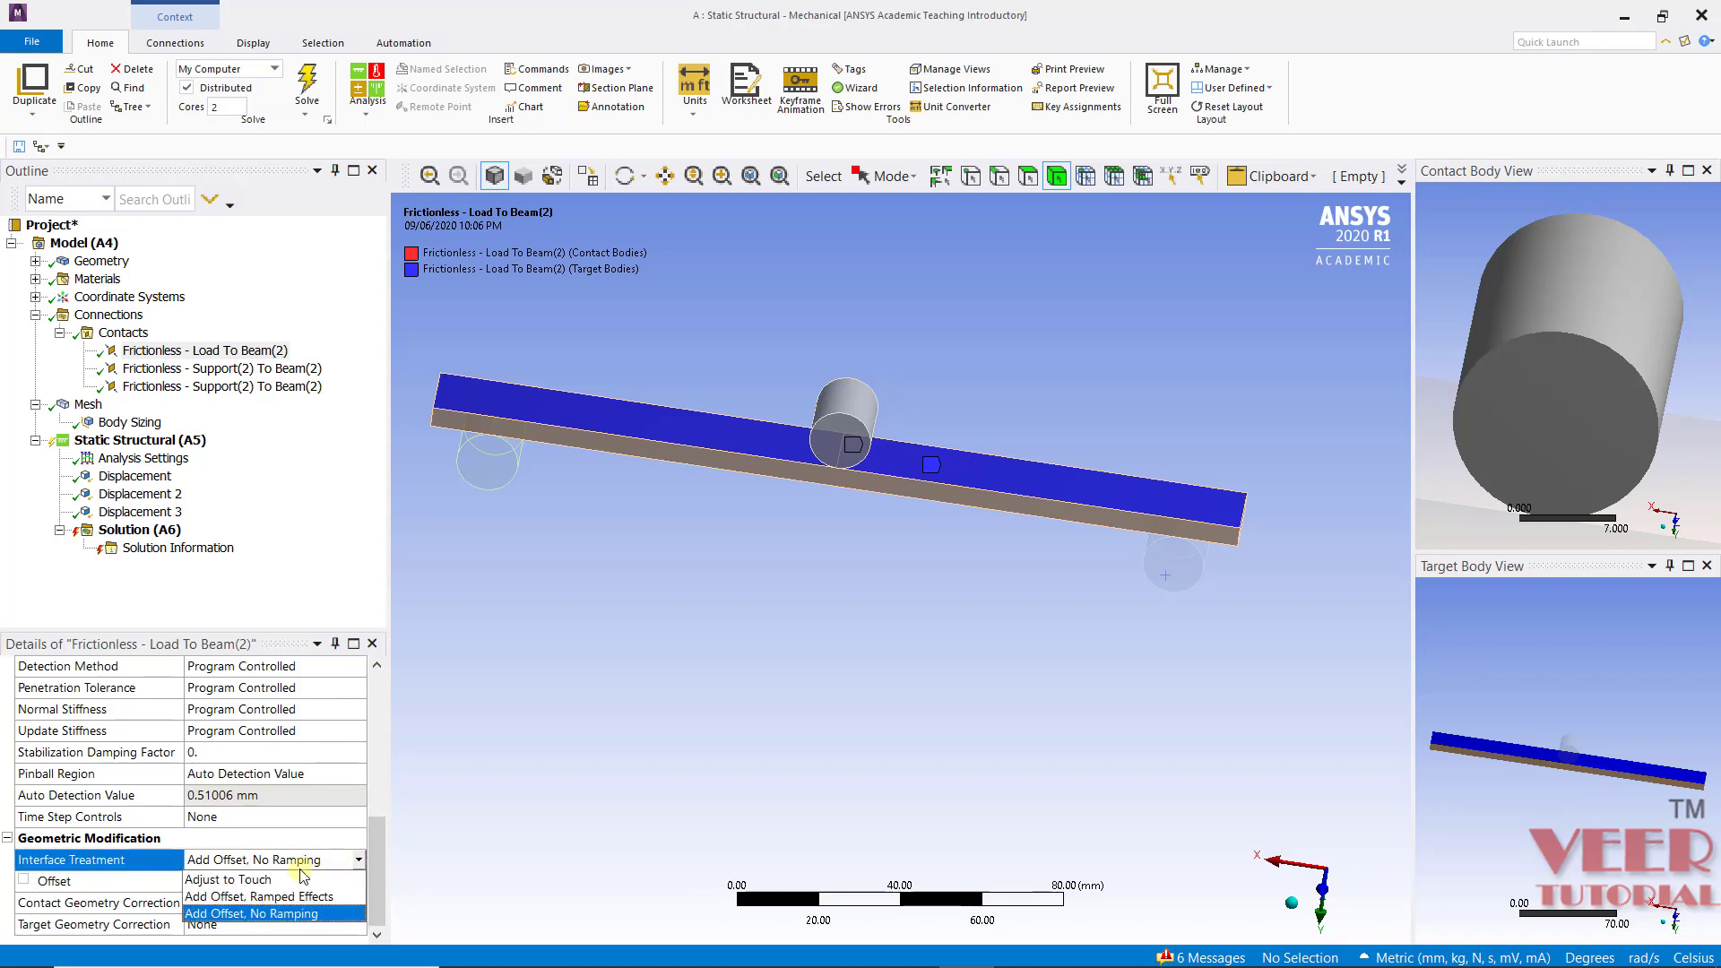
left_click(260, 881)
- Set the pinball region of the first listed support-to-beam contact to Auto Detection Value
left_click(149, 371)
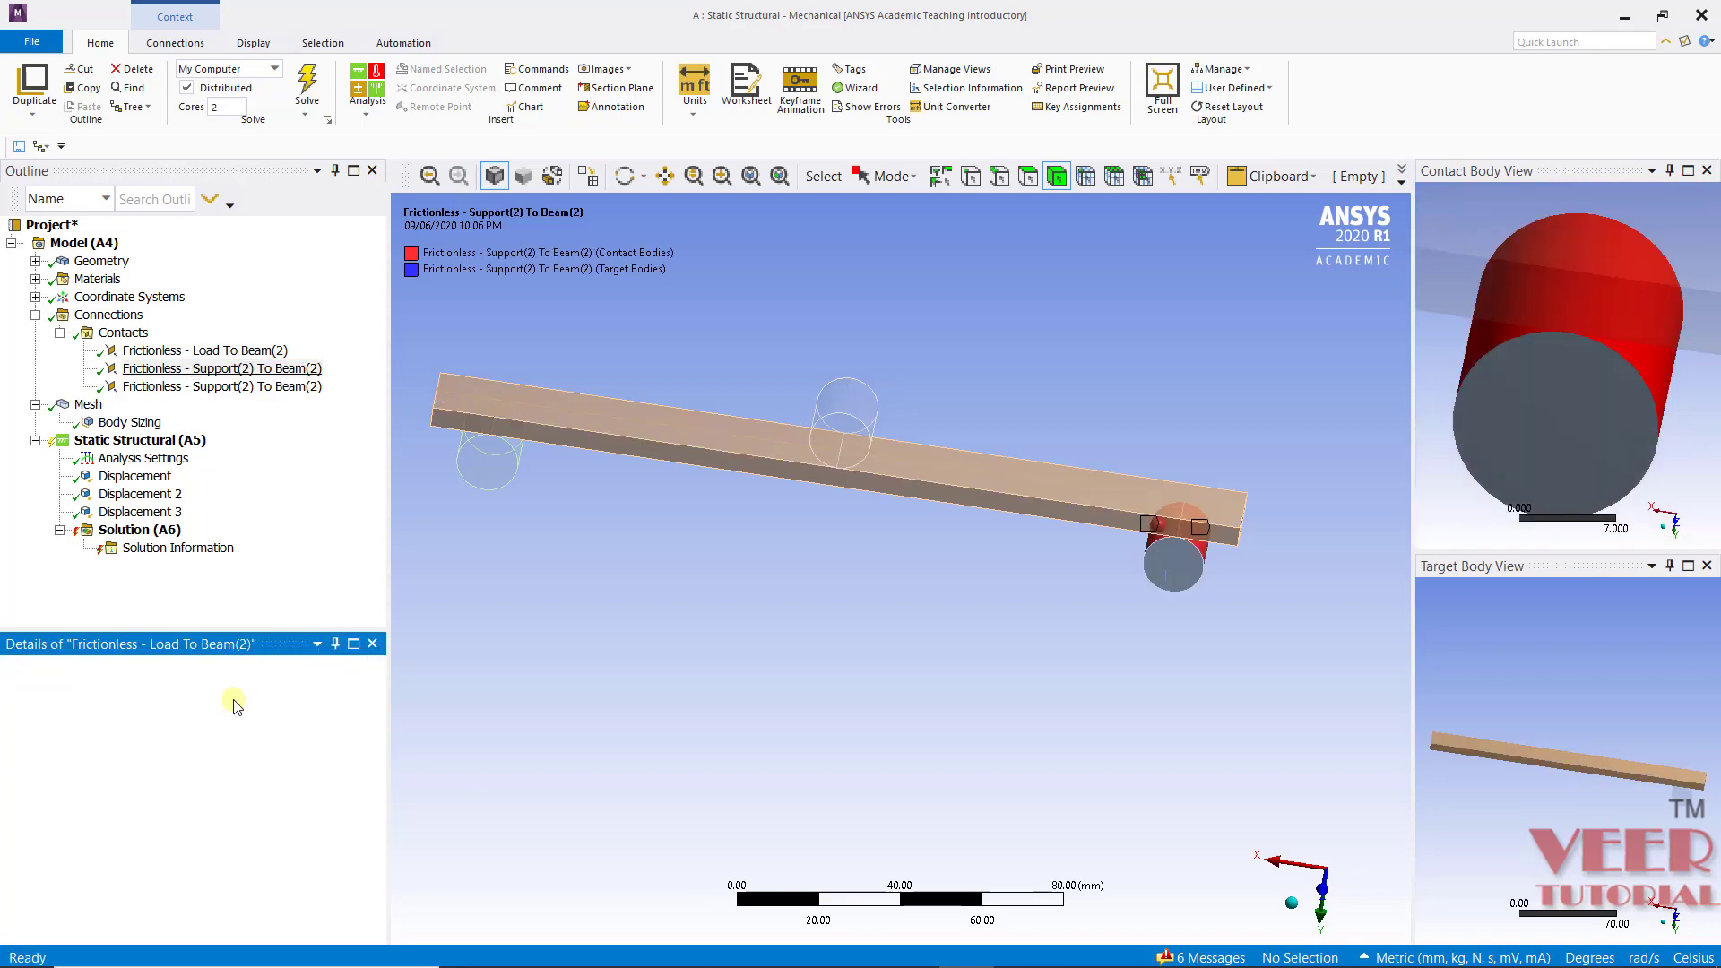
scroll(305, 785, "up", 1)
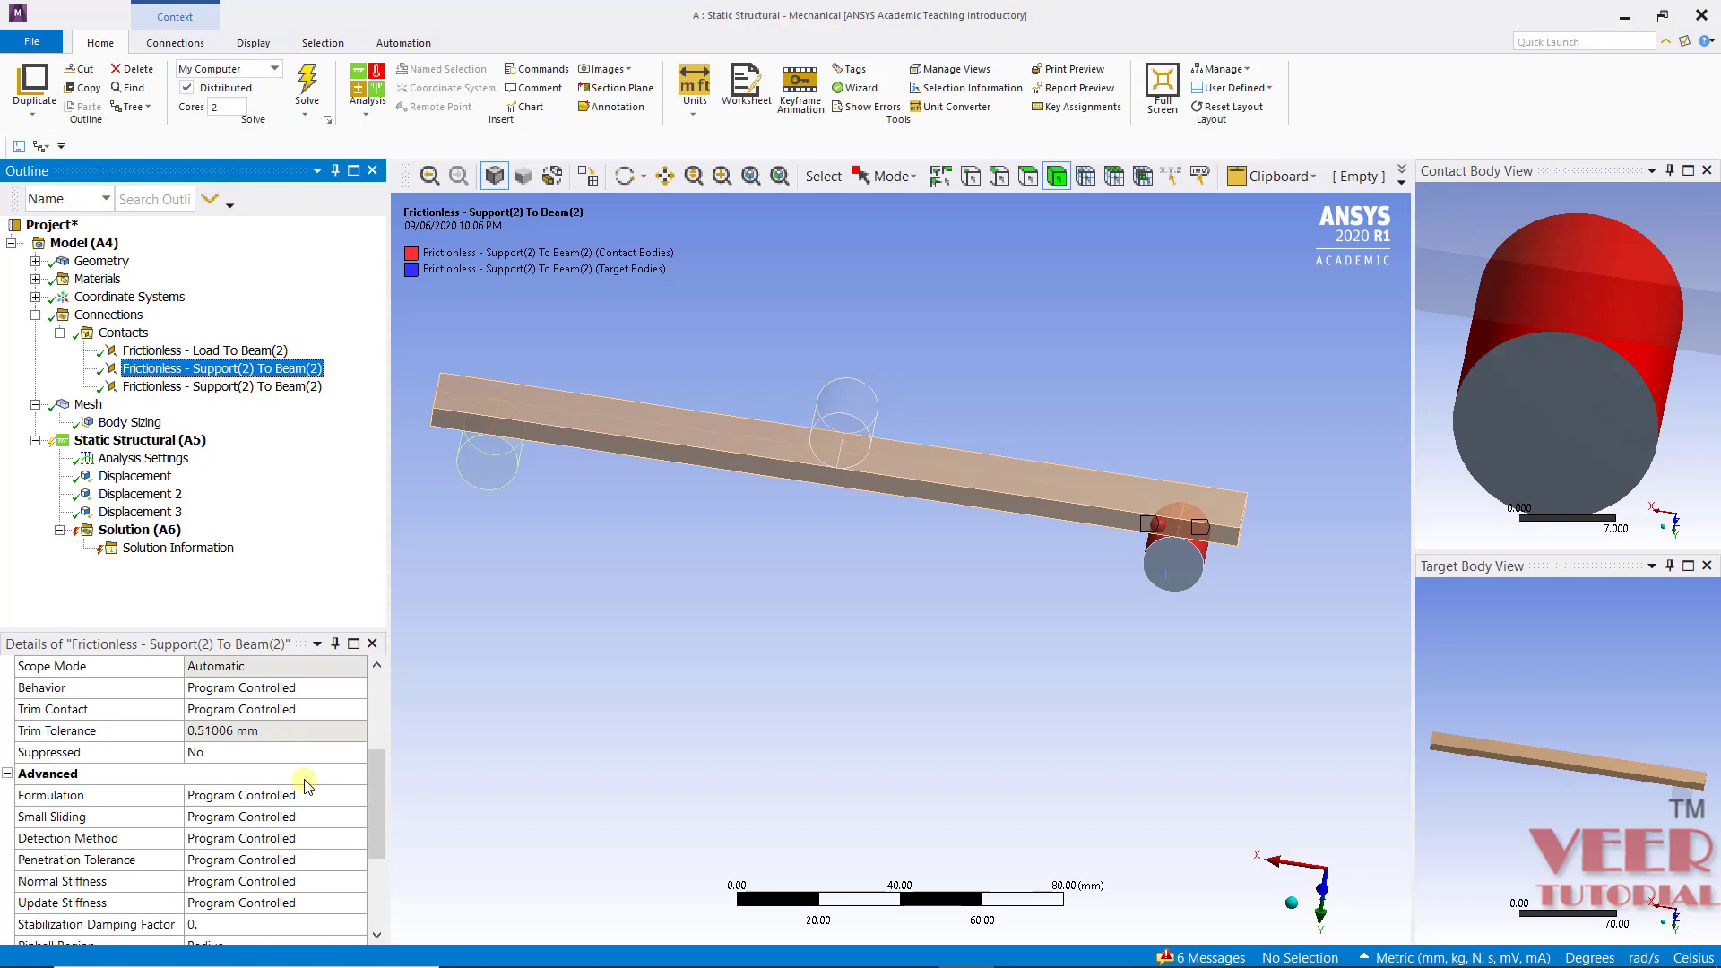
scroll(305, 785, "down", 3)
left_click(357, 775)
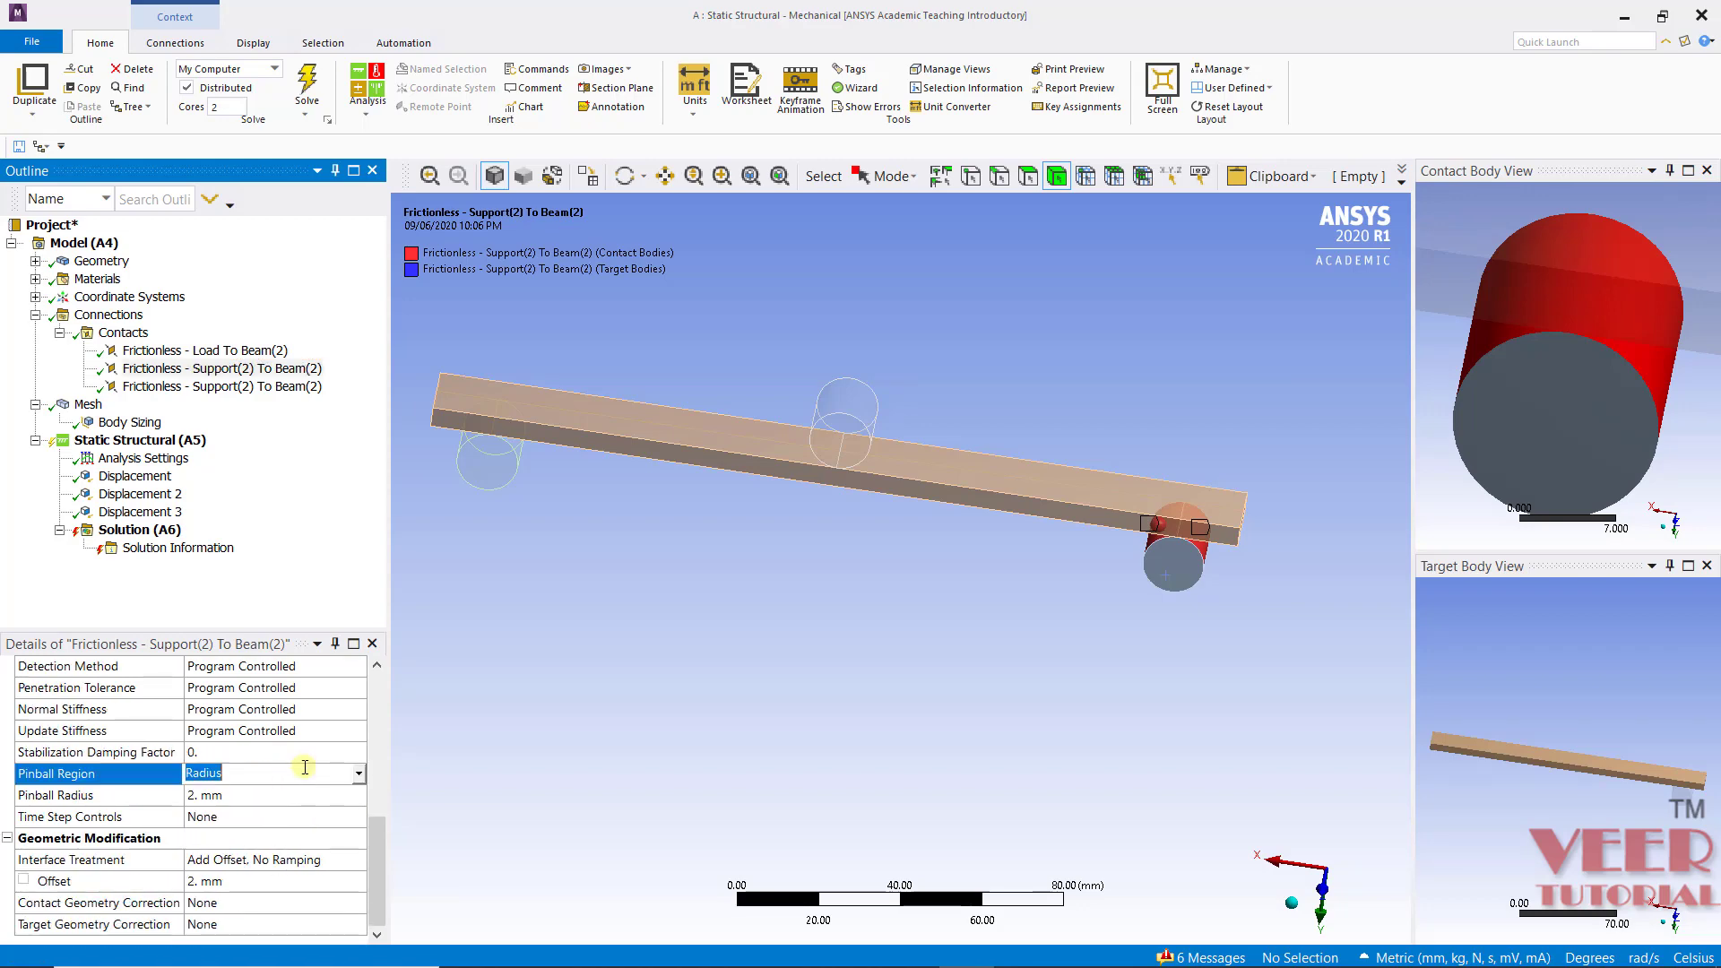
left_click(358, 774)
left_click(300, 809)
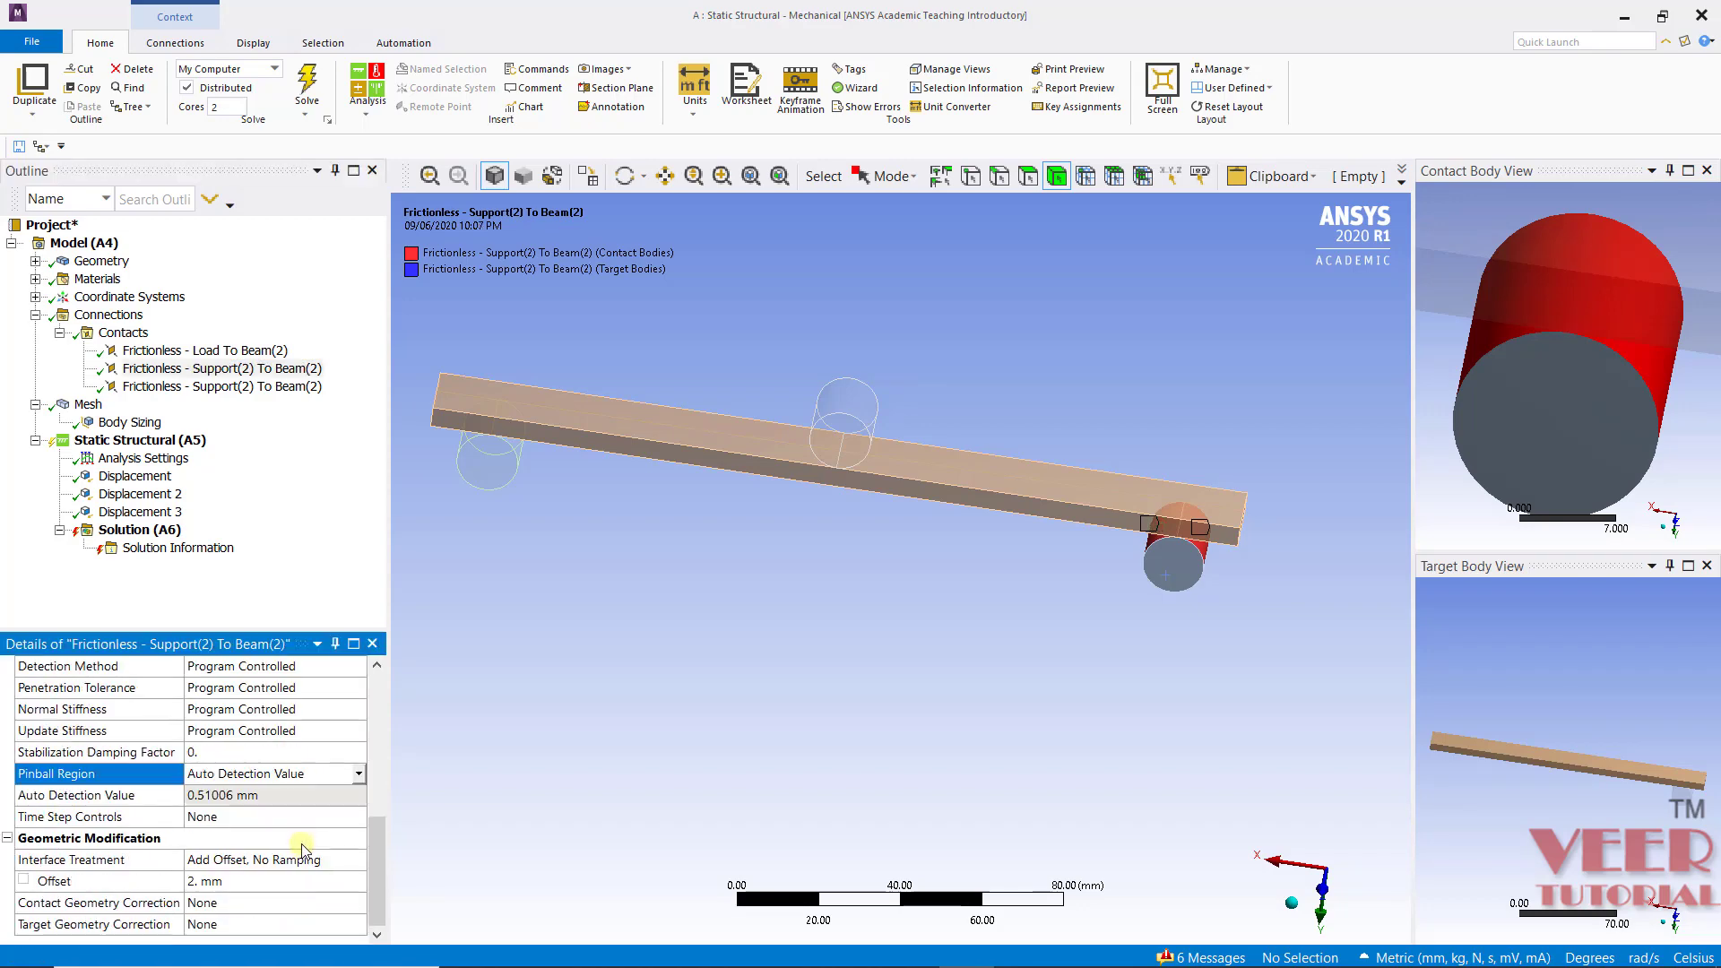
- Change the first support-to-beam contact's interface treatment to Adjust to Touch
left_click(302, 858)
left_click(358, 859)
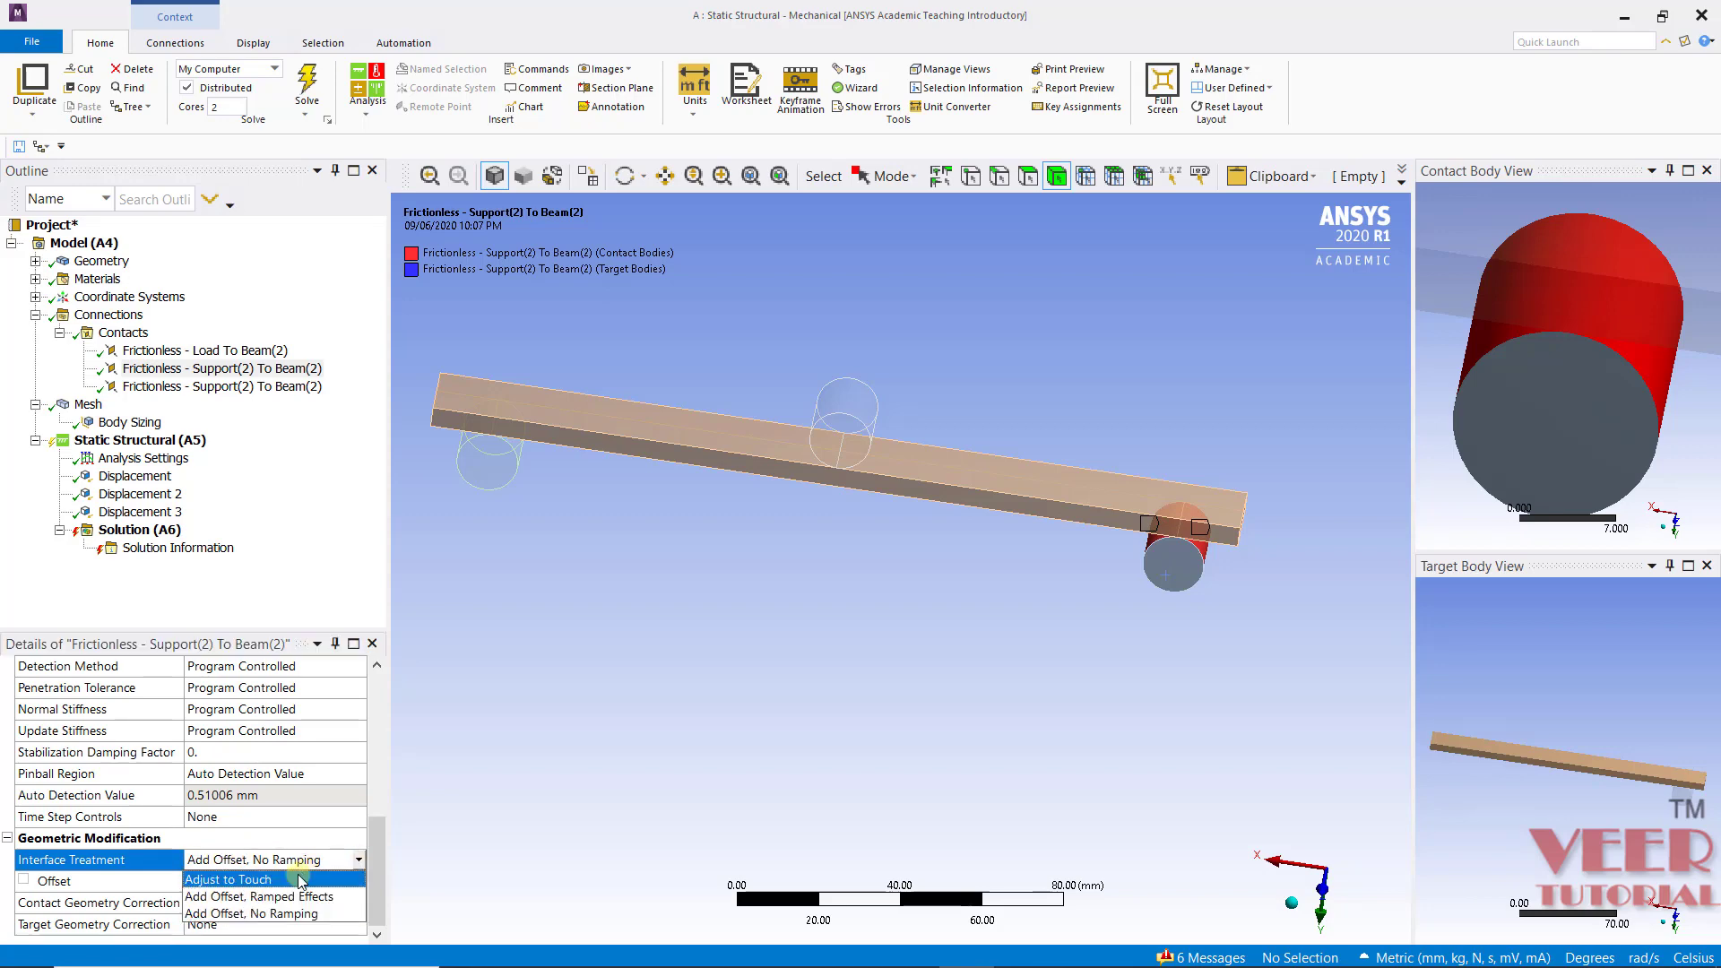
left_click(300, 880)
- Set the pinball region of the second listed support-to-beam contact to Auto Detection Value
left_click(179, 387)
scroll(296, 771, "down", 5)
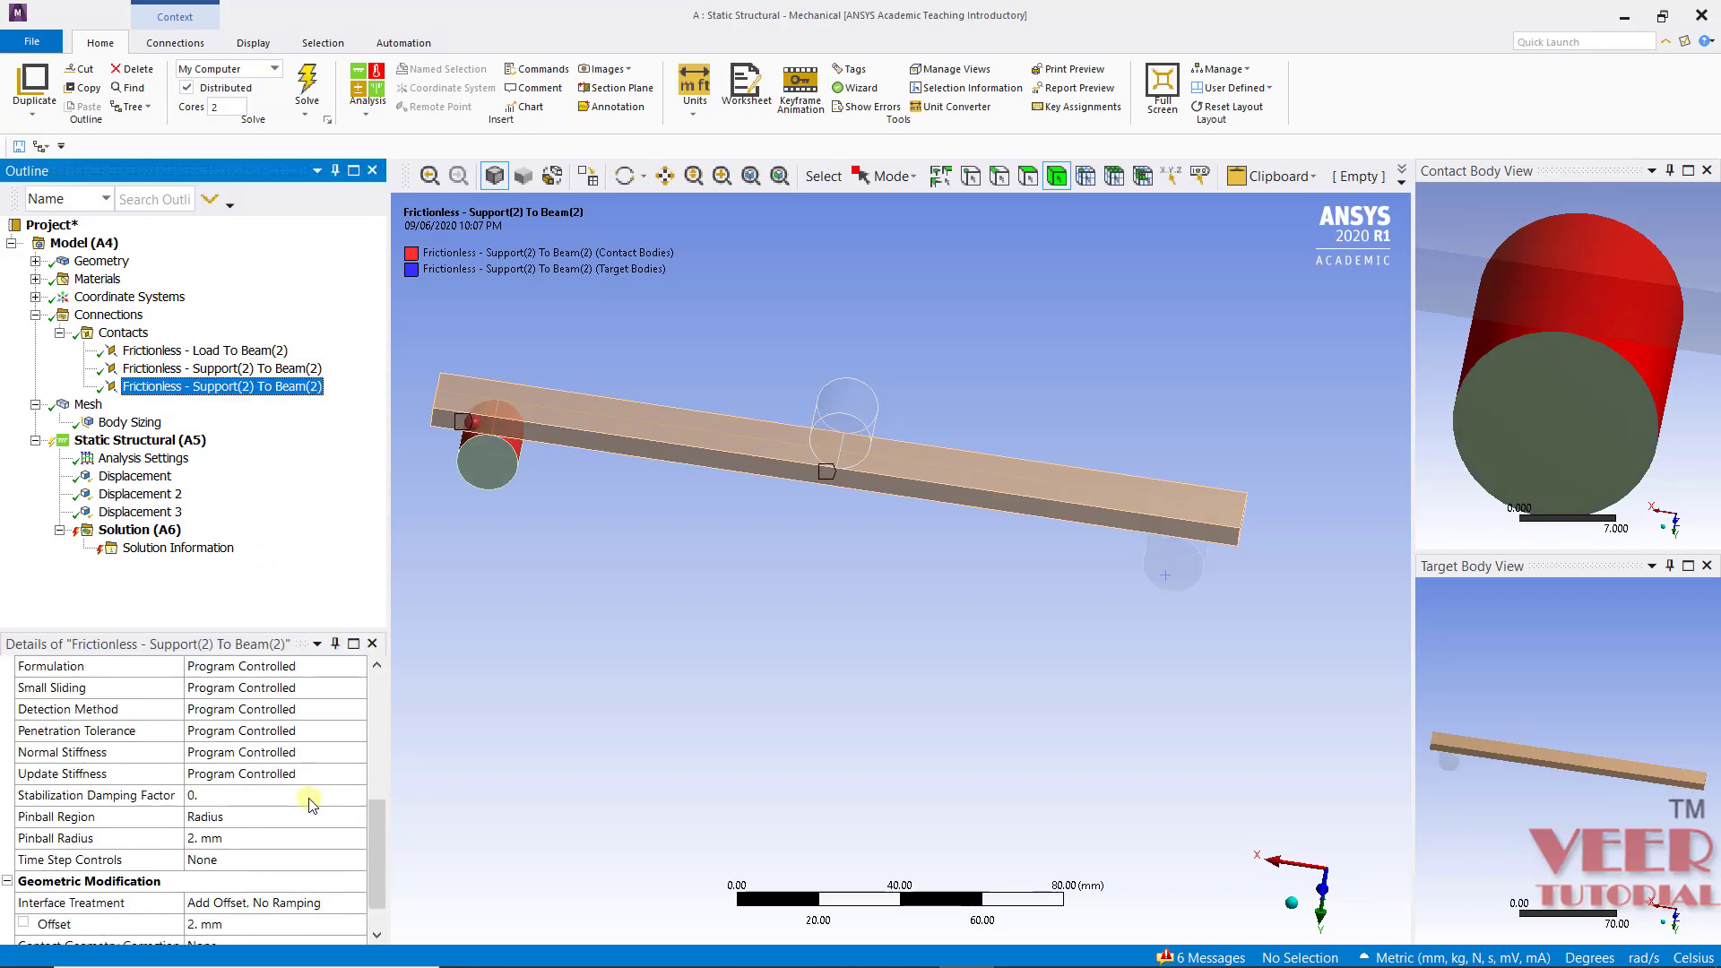
scroll(285, 811, "up", 1)
scroll(285, 811, "down", 2)
left_click(266, 776)
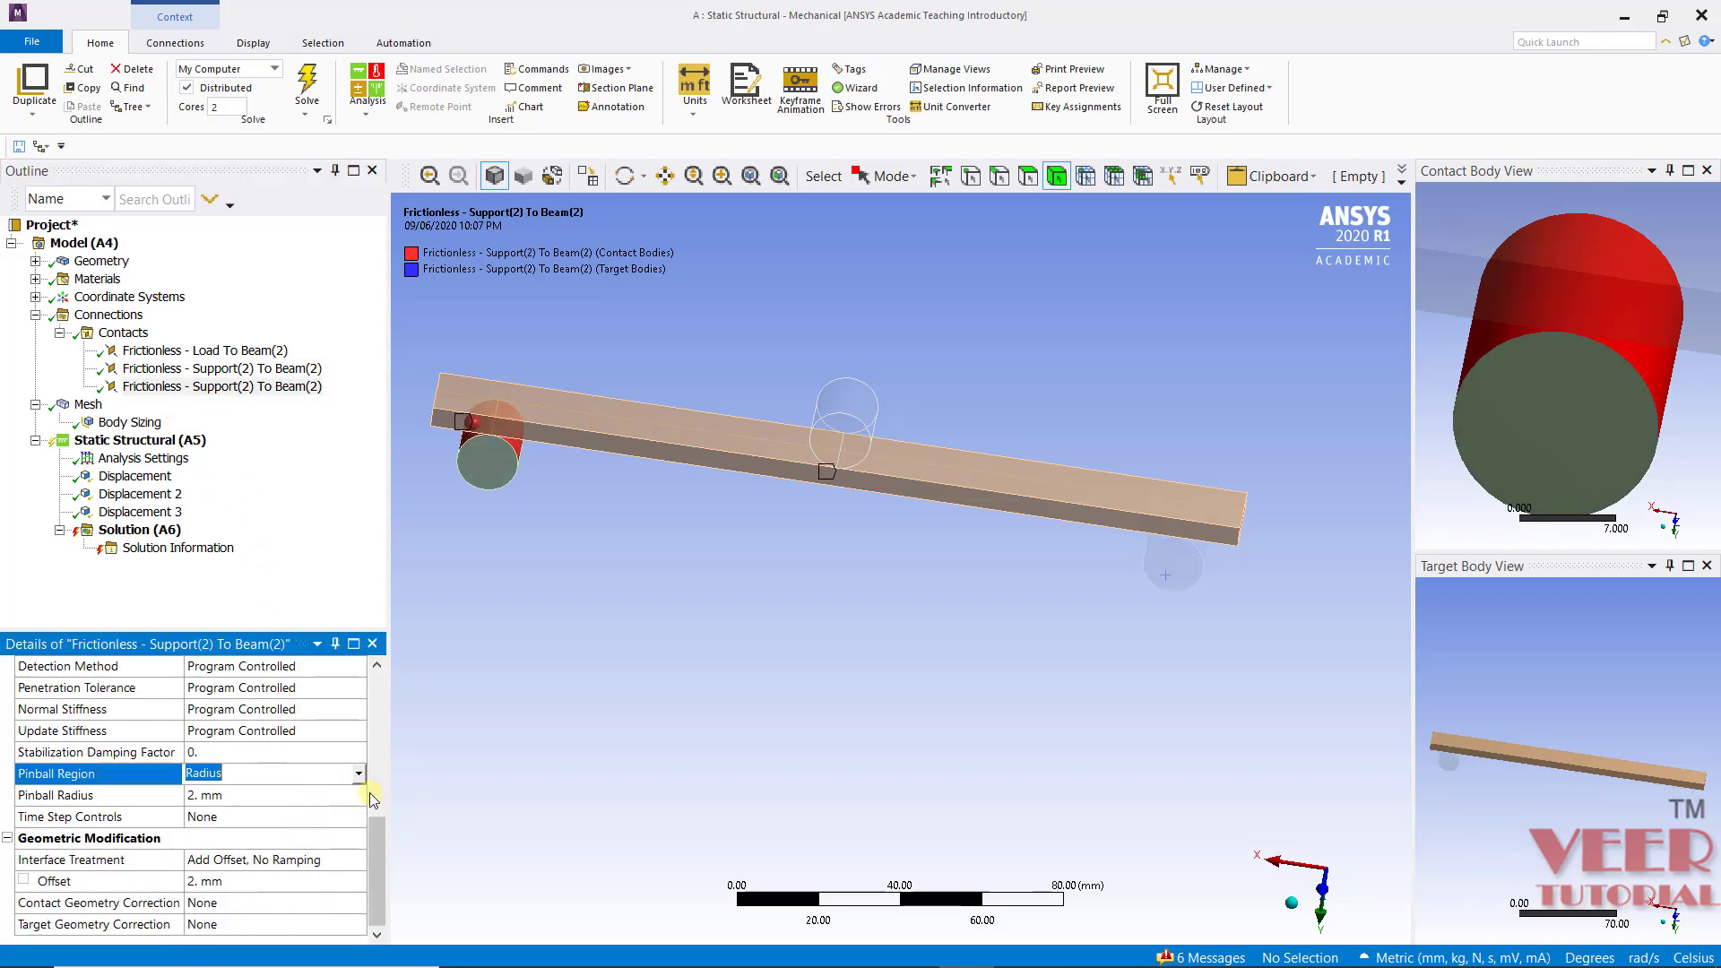
left_click(358, 773)
left_click(330, 807)
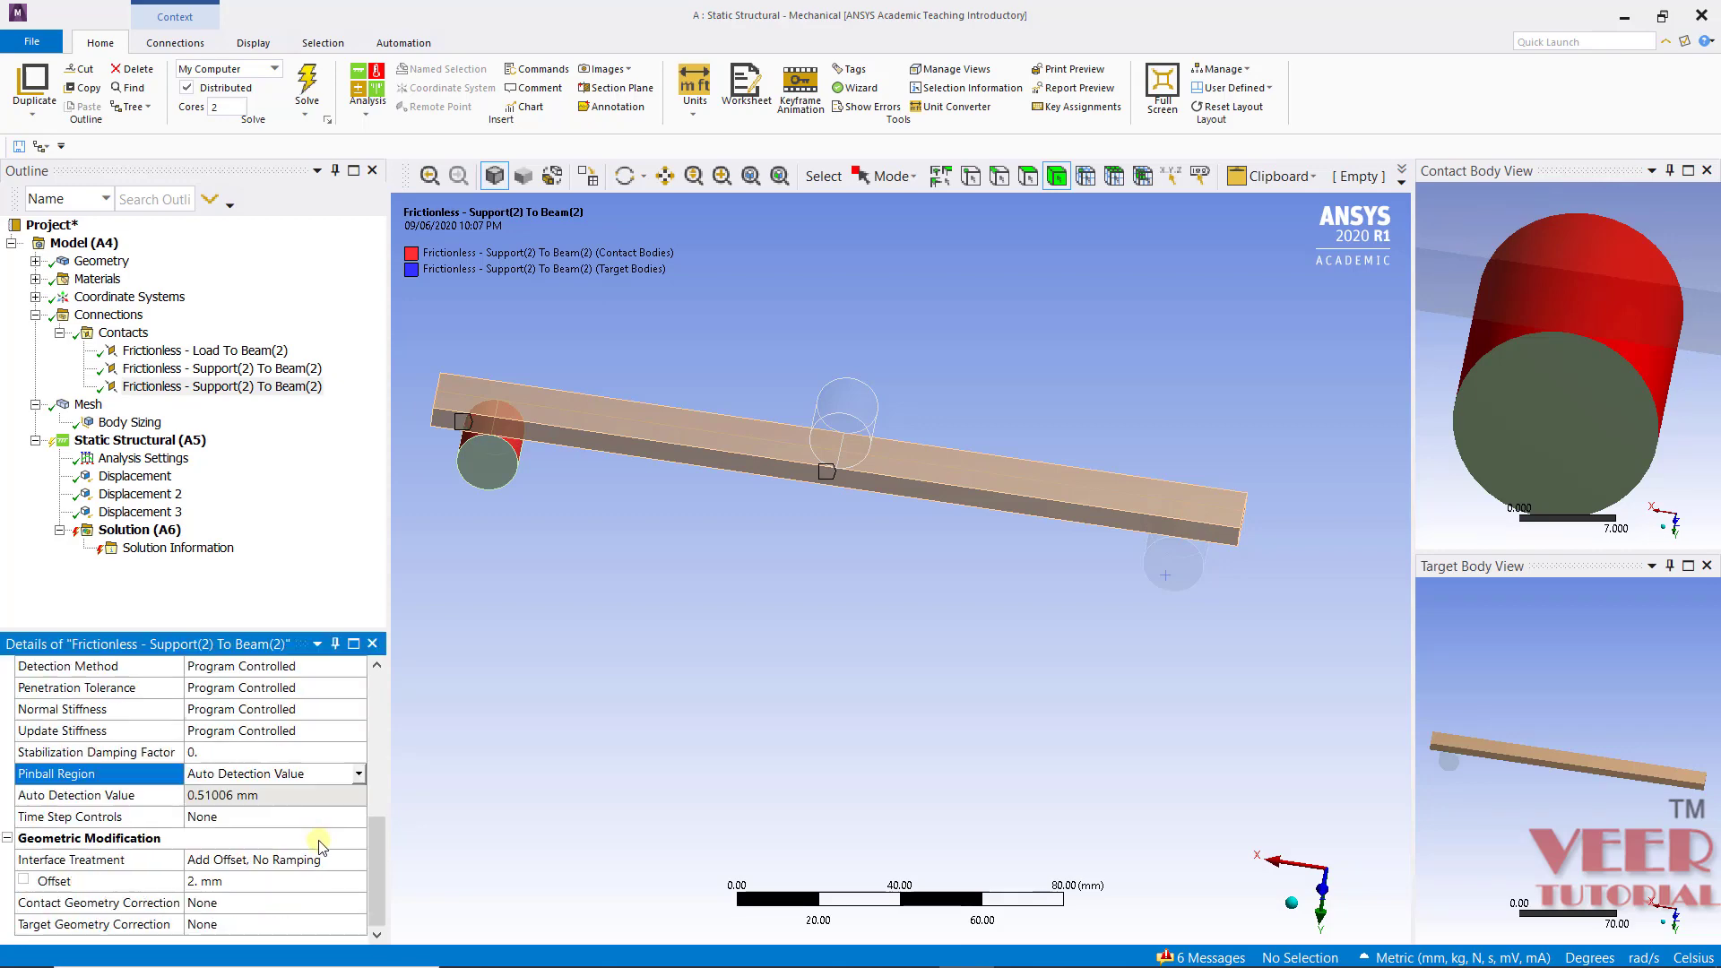
- Change the second support-to-beam contact's interface treatment to Adjust to Touch and check its settings
left_click(273, 860)
left_click(358, 860)
left_click(287, 887)
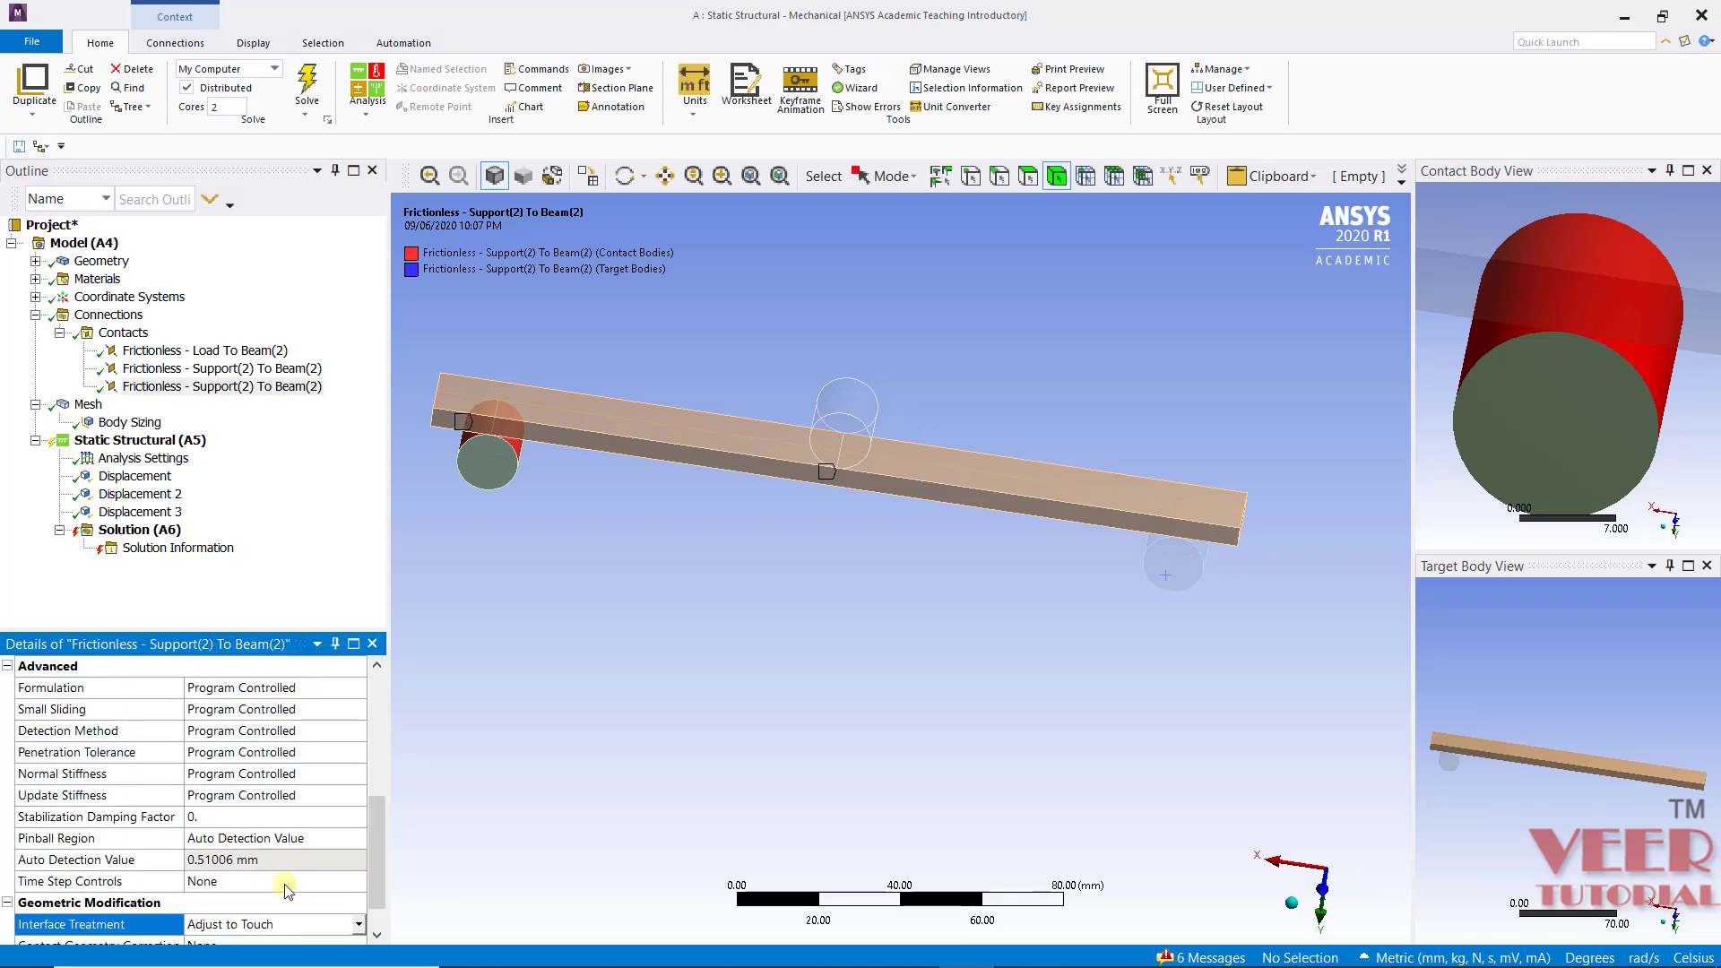
left_click(549, 550)
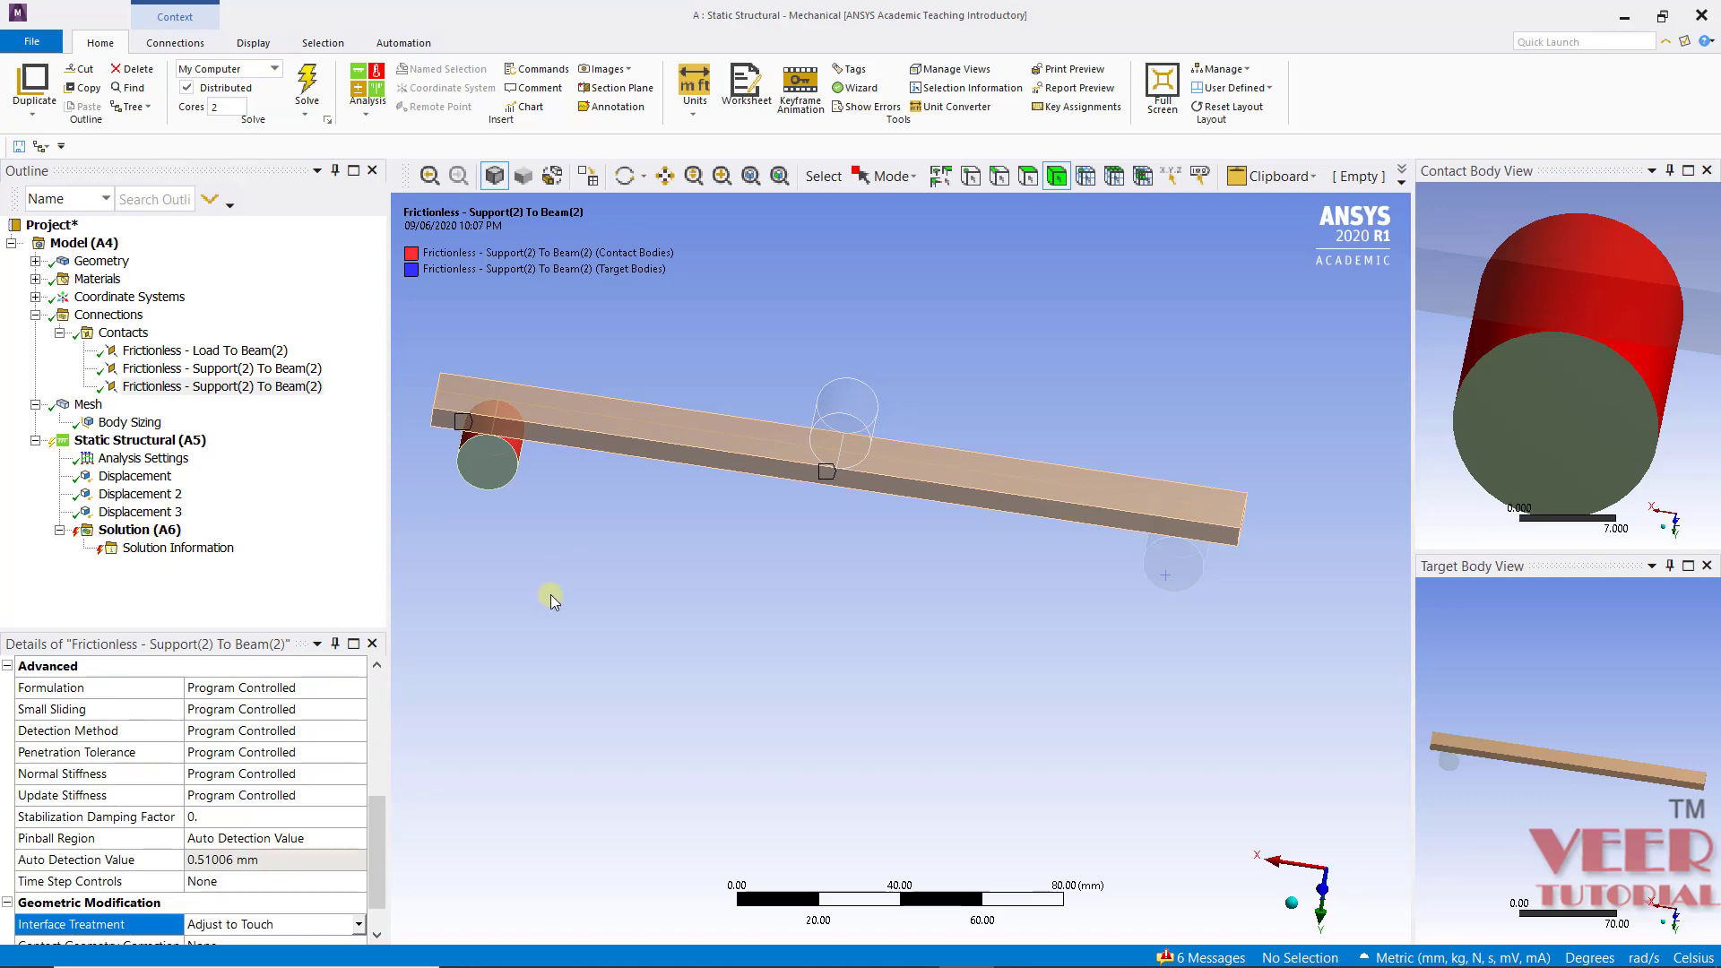
scroll(350, 879, "down", 1)
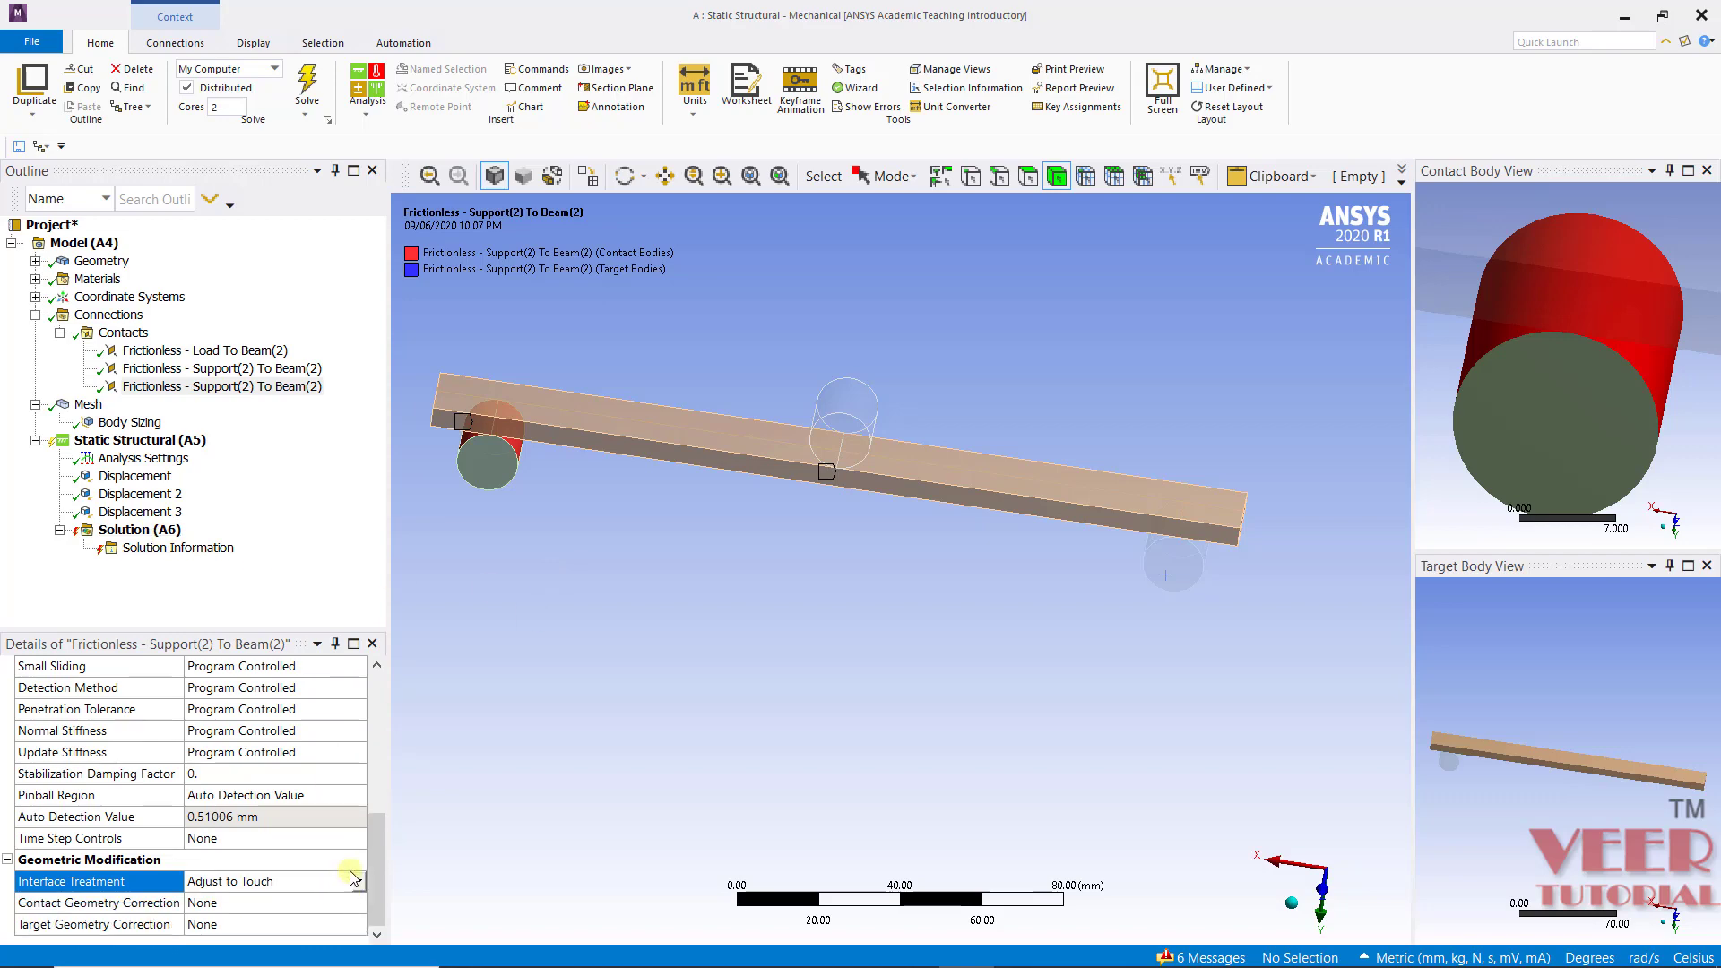
- Clear the solution's generated data, including all results and restart points
left_click(142, 531)
right_click(144, 532)
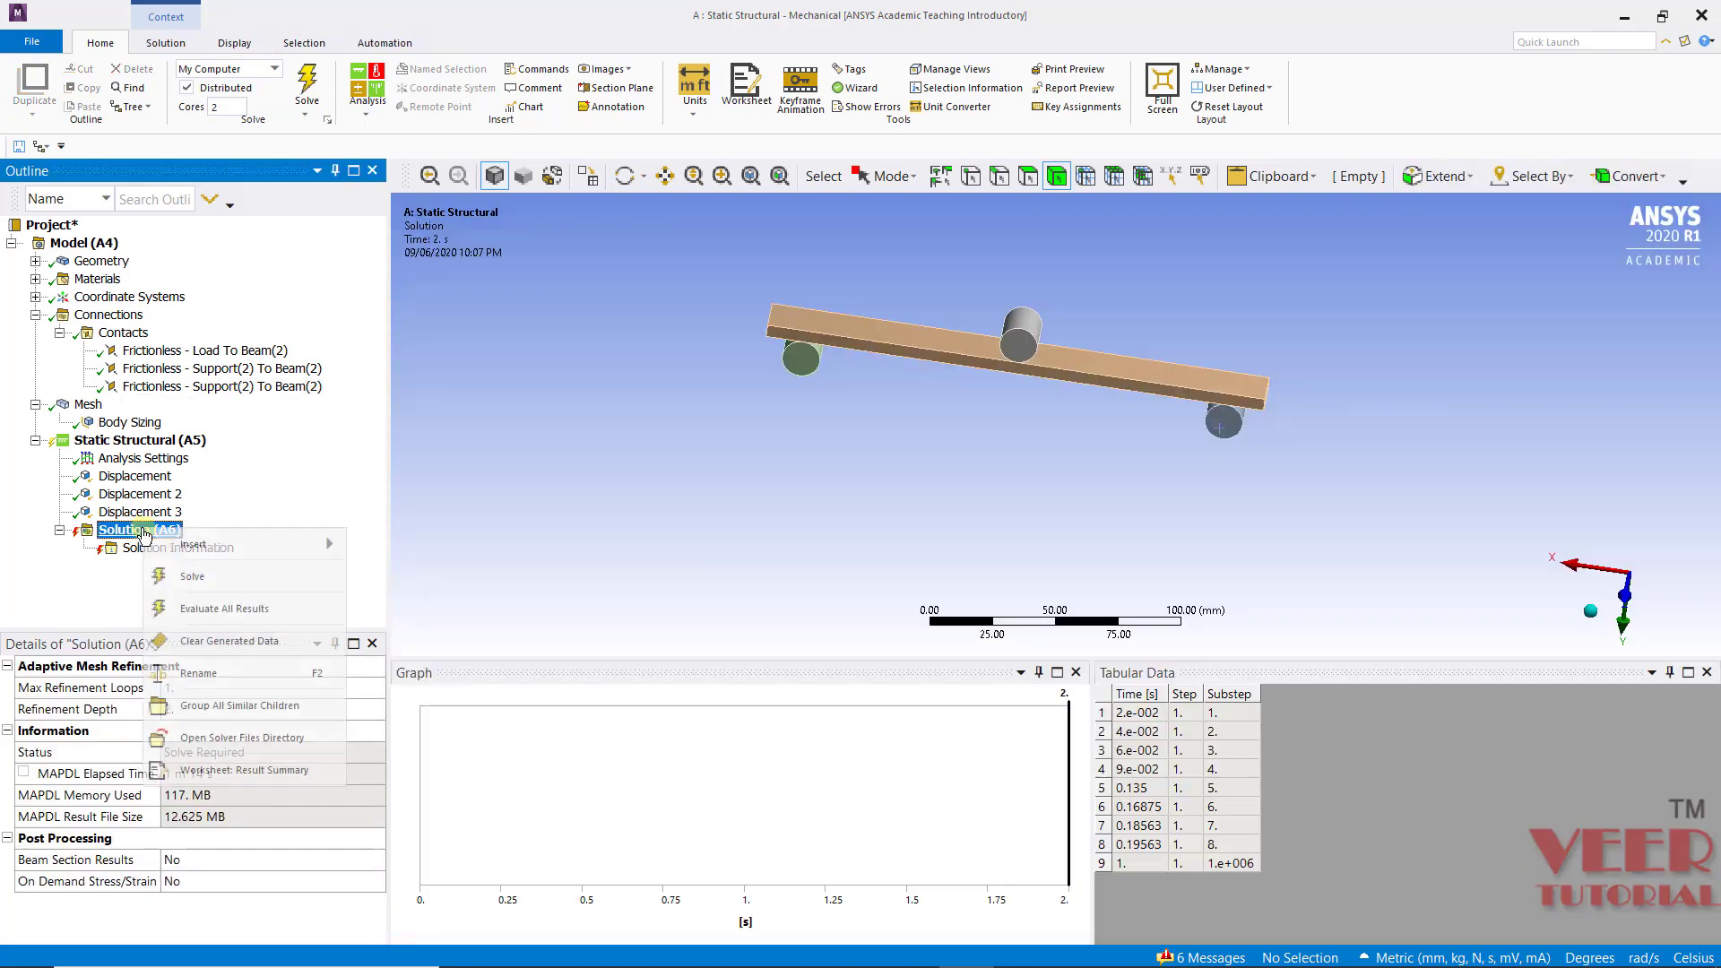
left_click(247, 652)
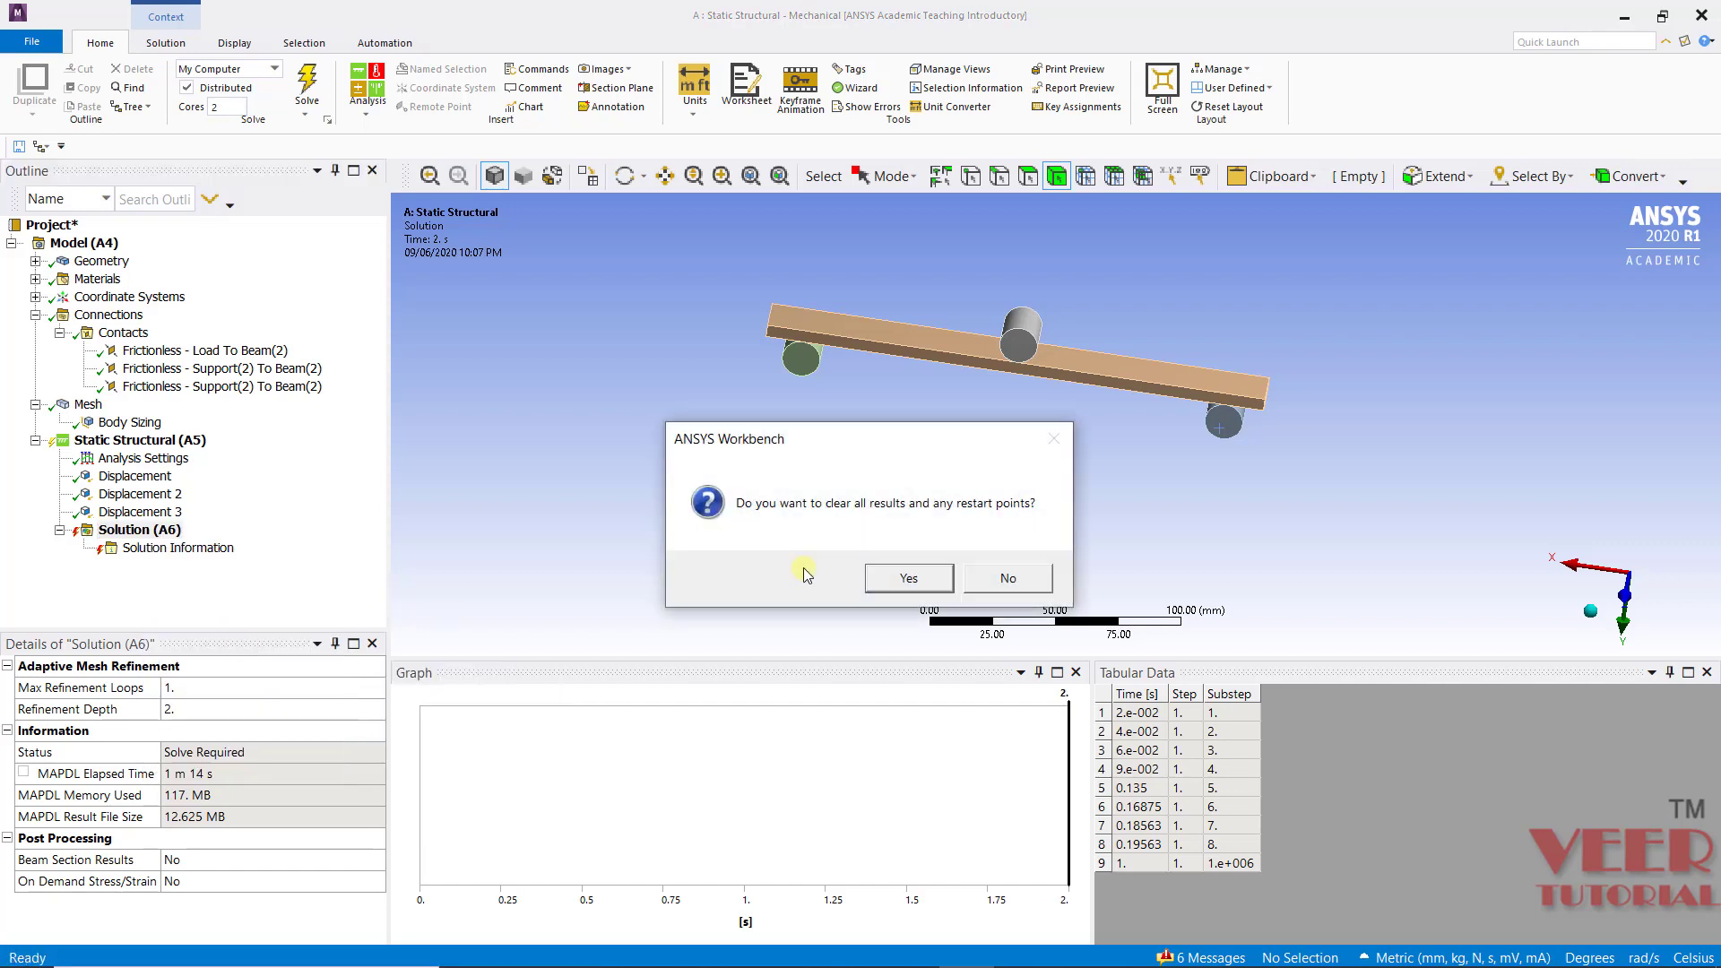
left_click(909, 579)
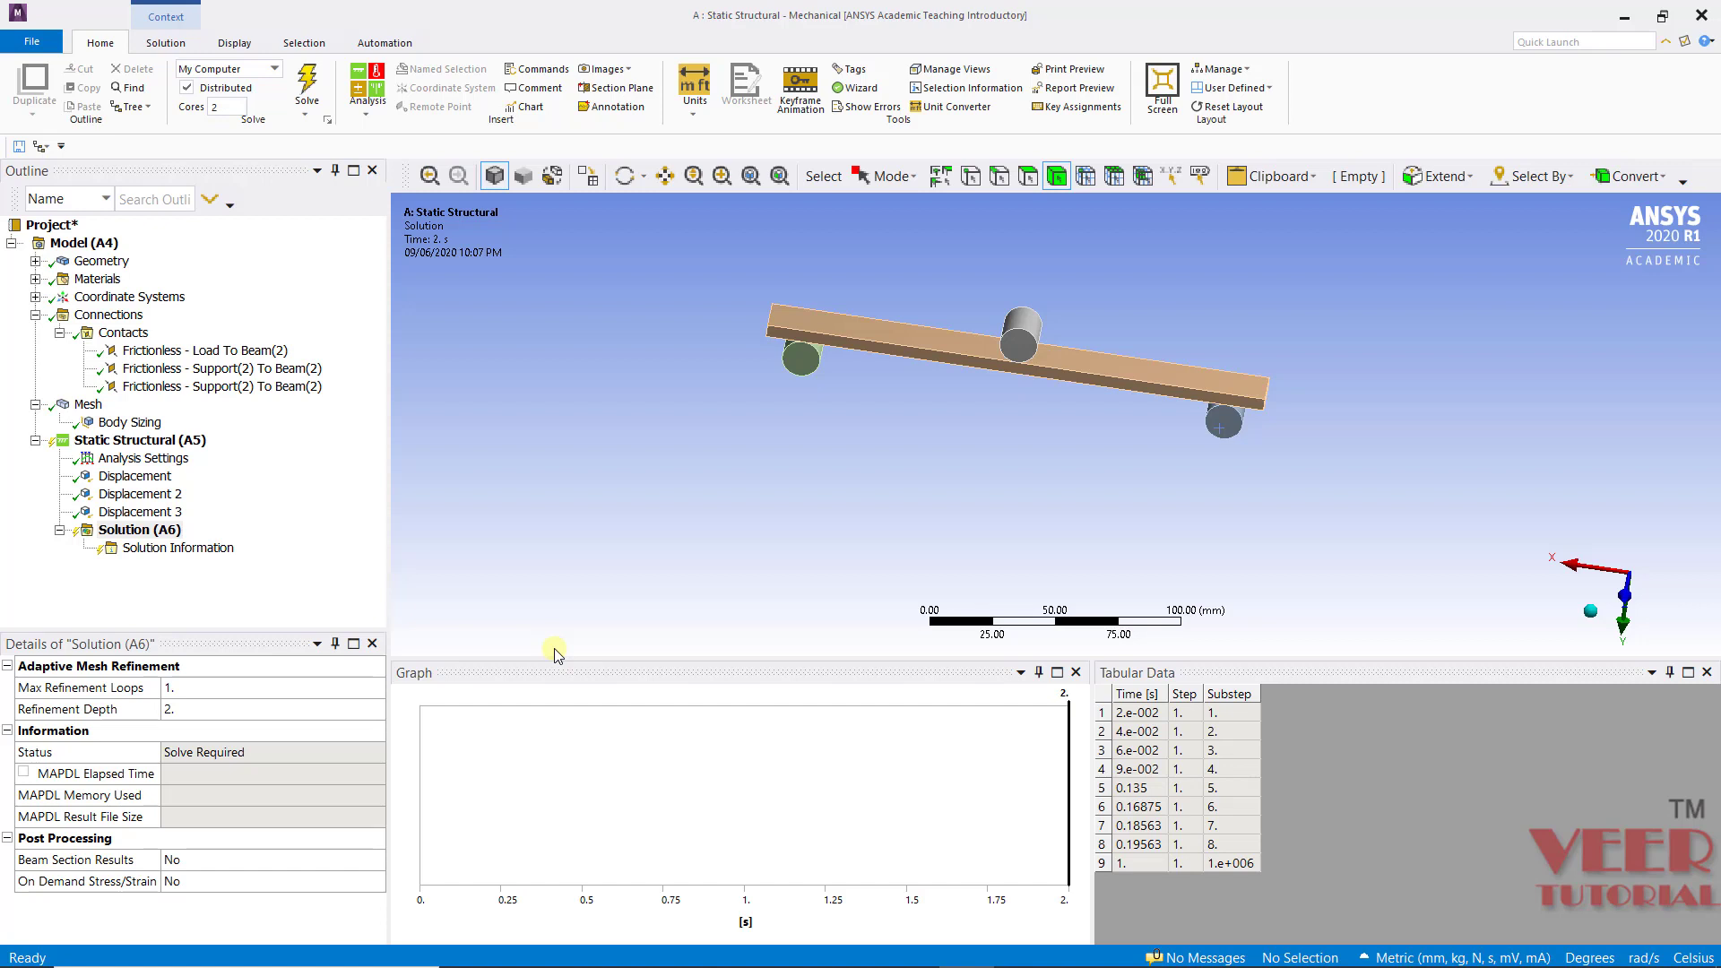
- Solve the static structural analysis with the revised contacts and open the solution information during the run
right_click(113, 536)
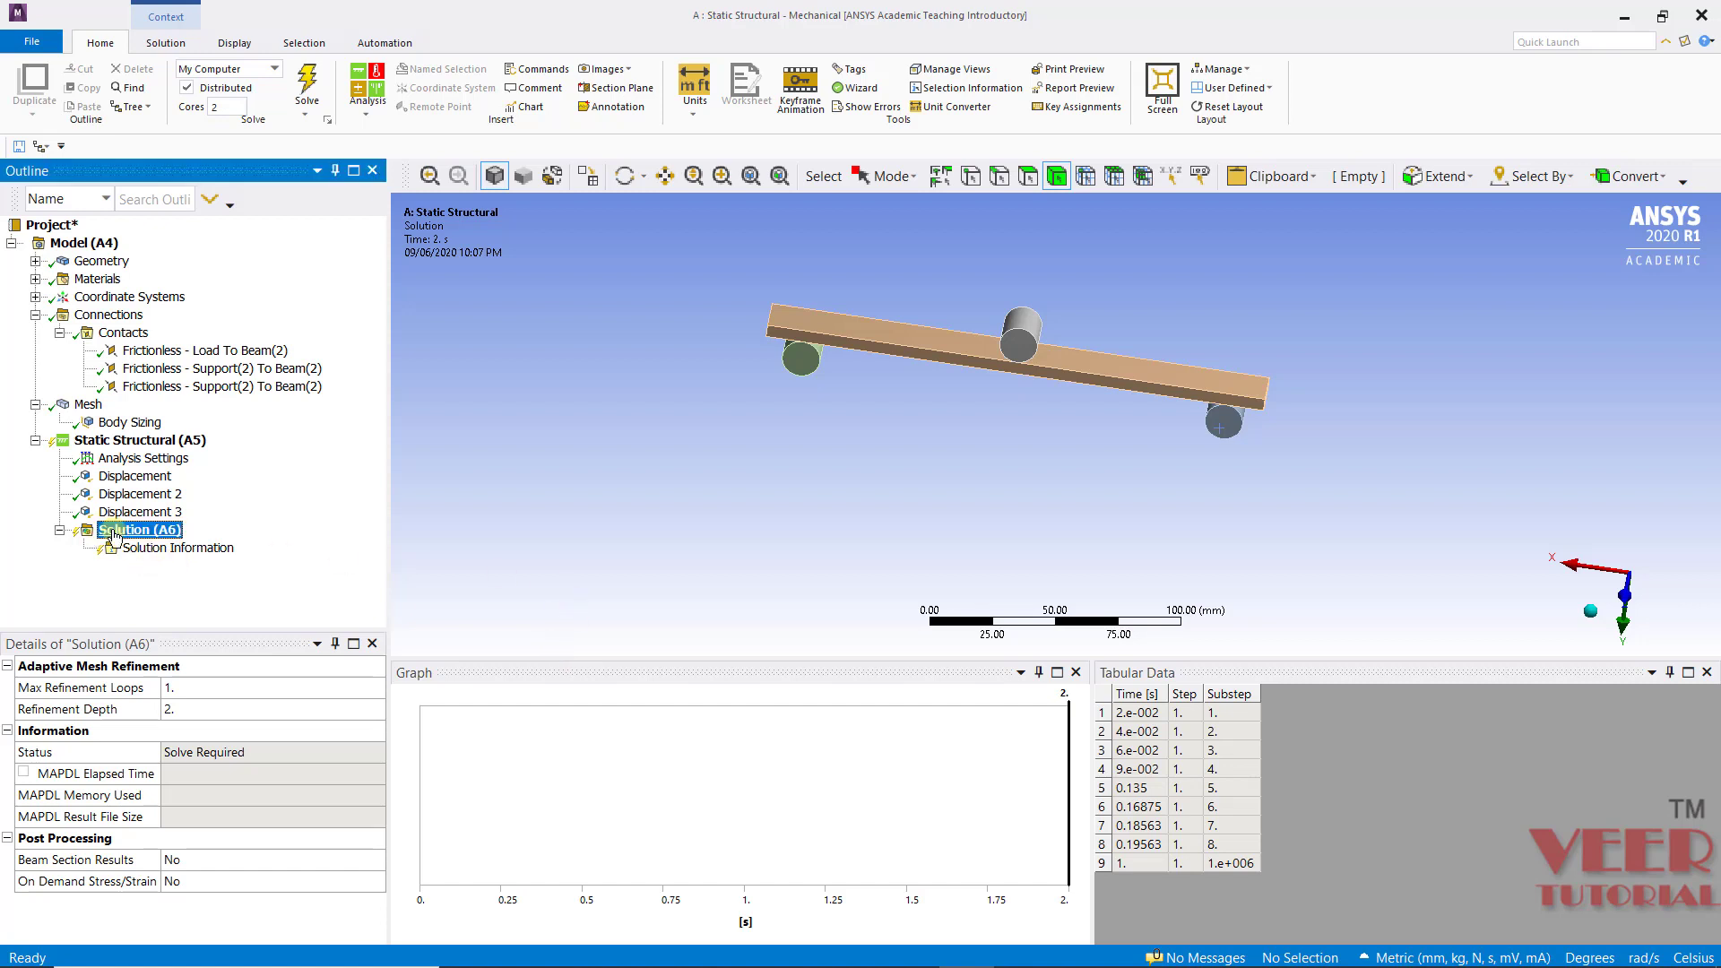
left_click(162, 578)
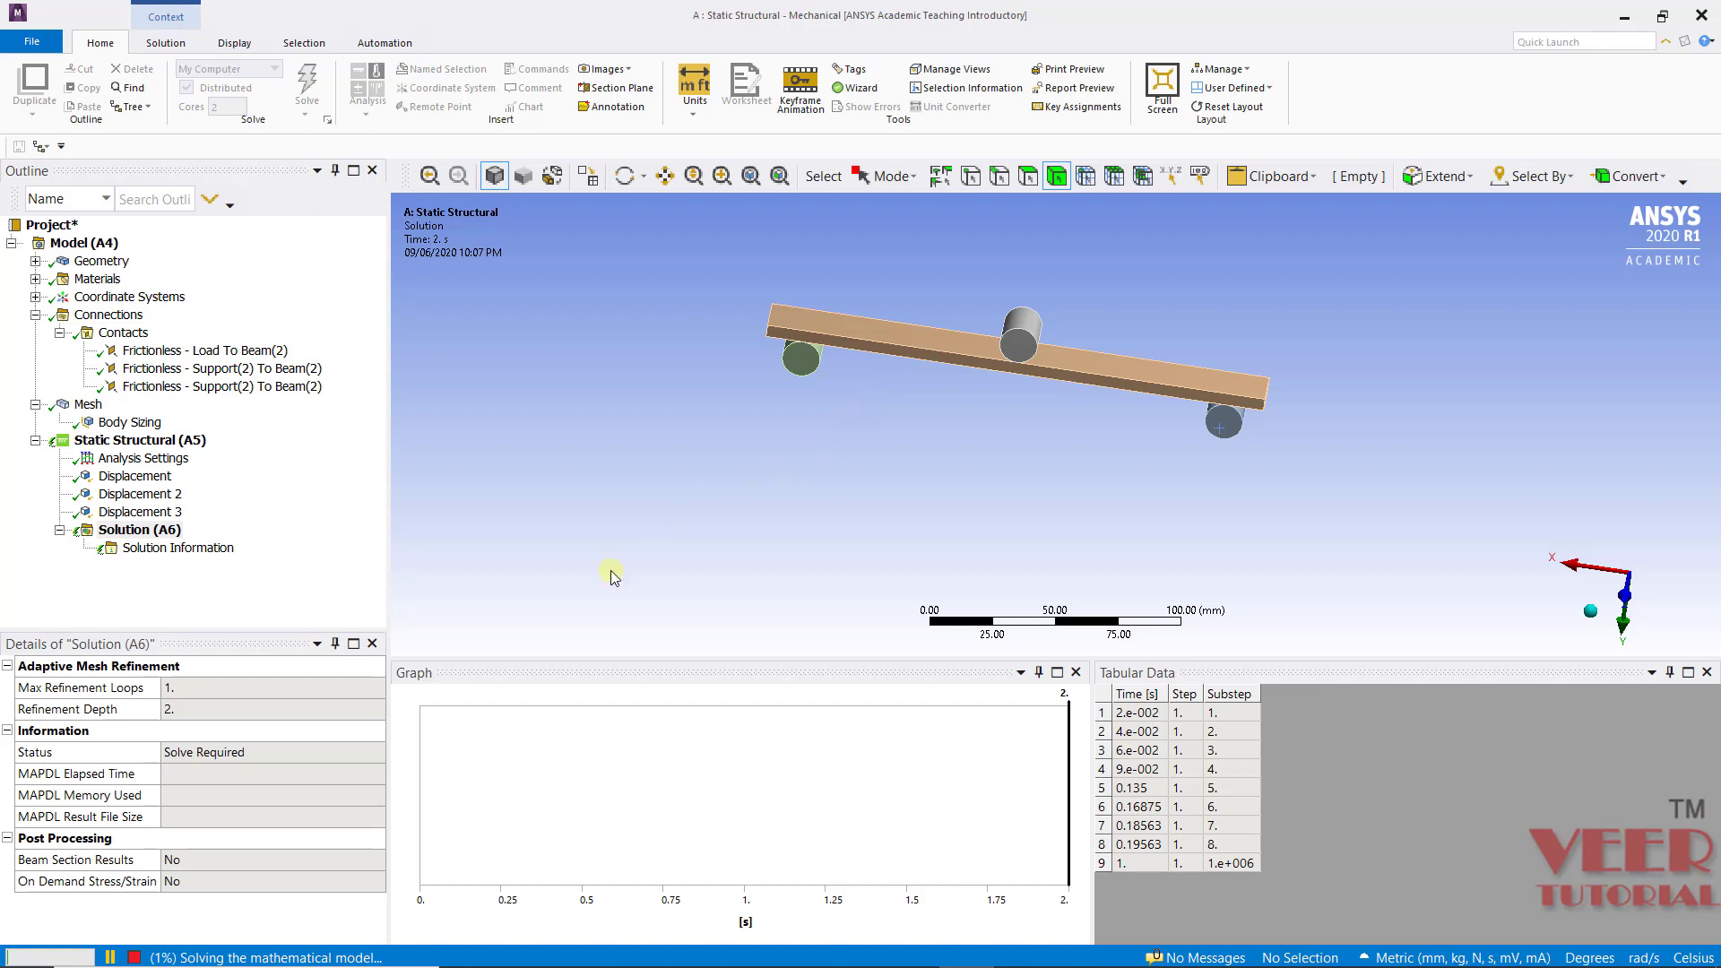
left_click(183, 549)
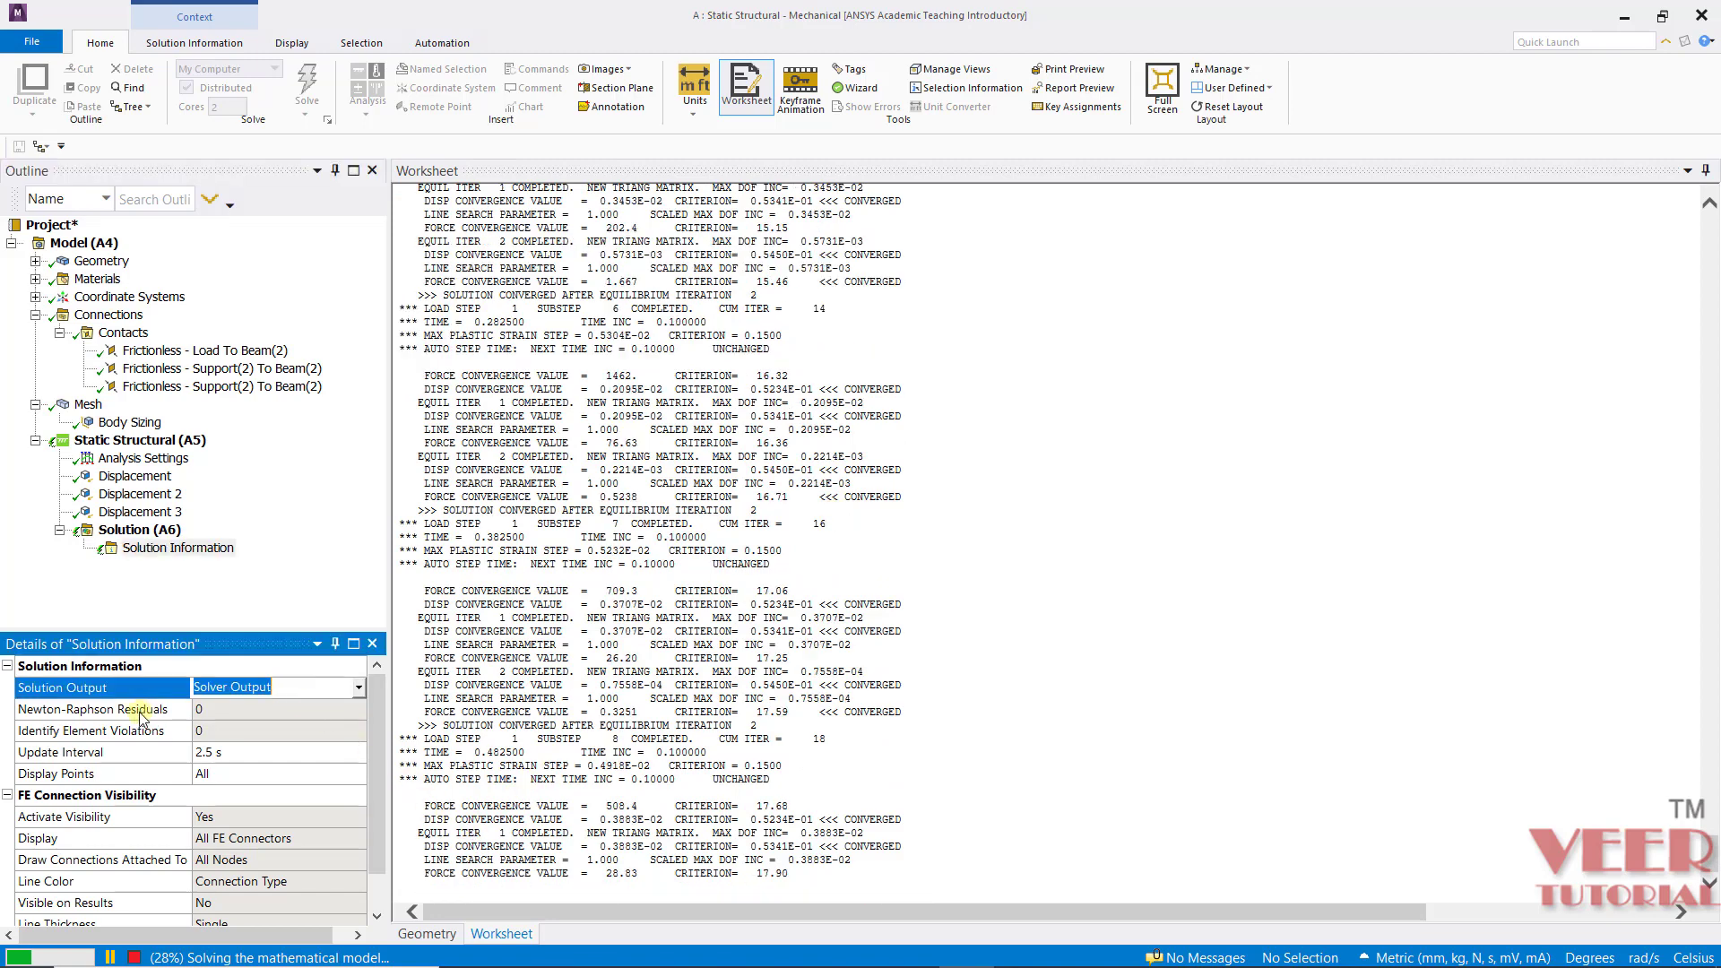
- Follow the running solution in the Force Convergence plot and the Displacement Convergence plot
left_click(361, 688)
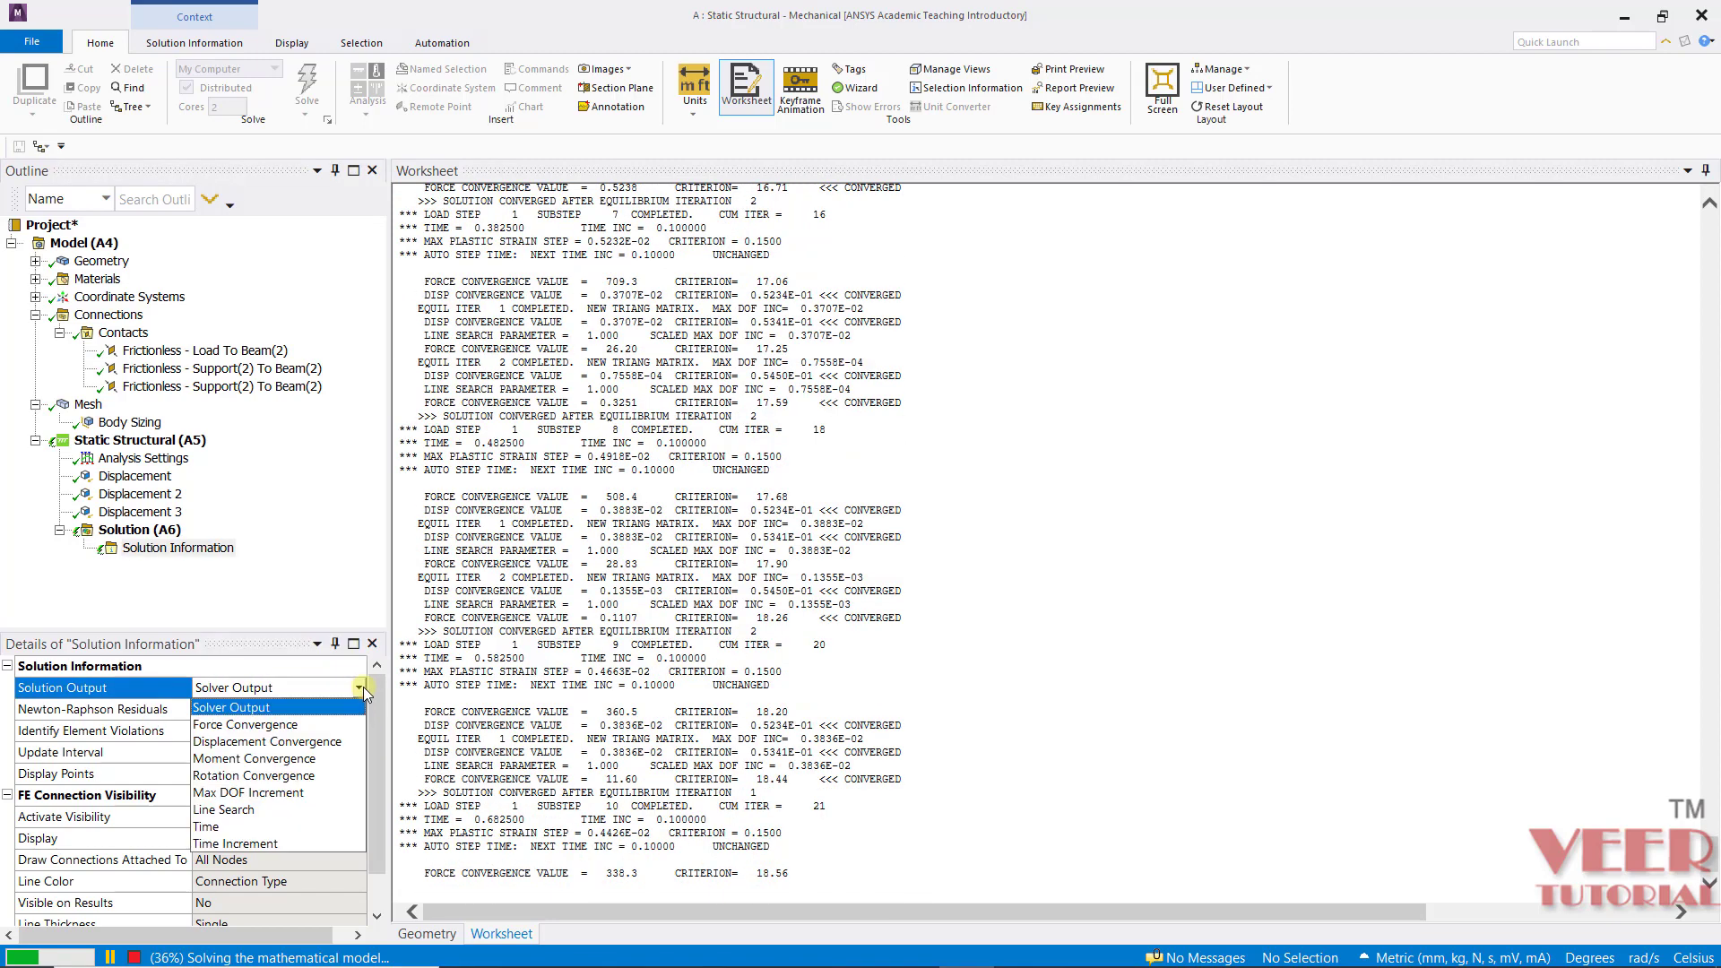
left_click(331, 722)
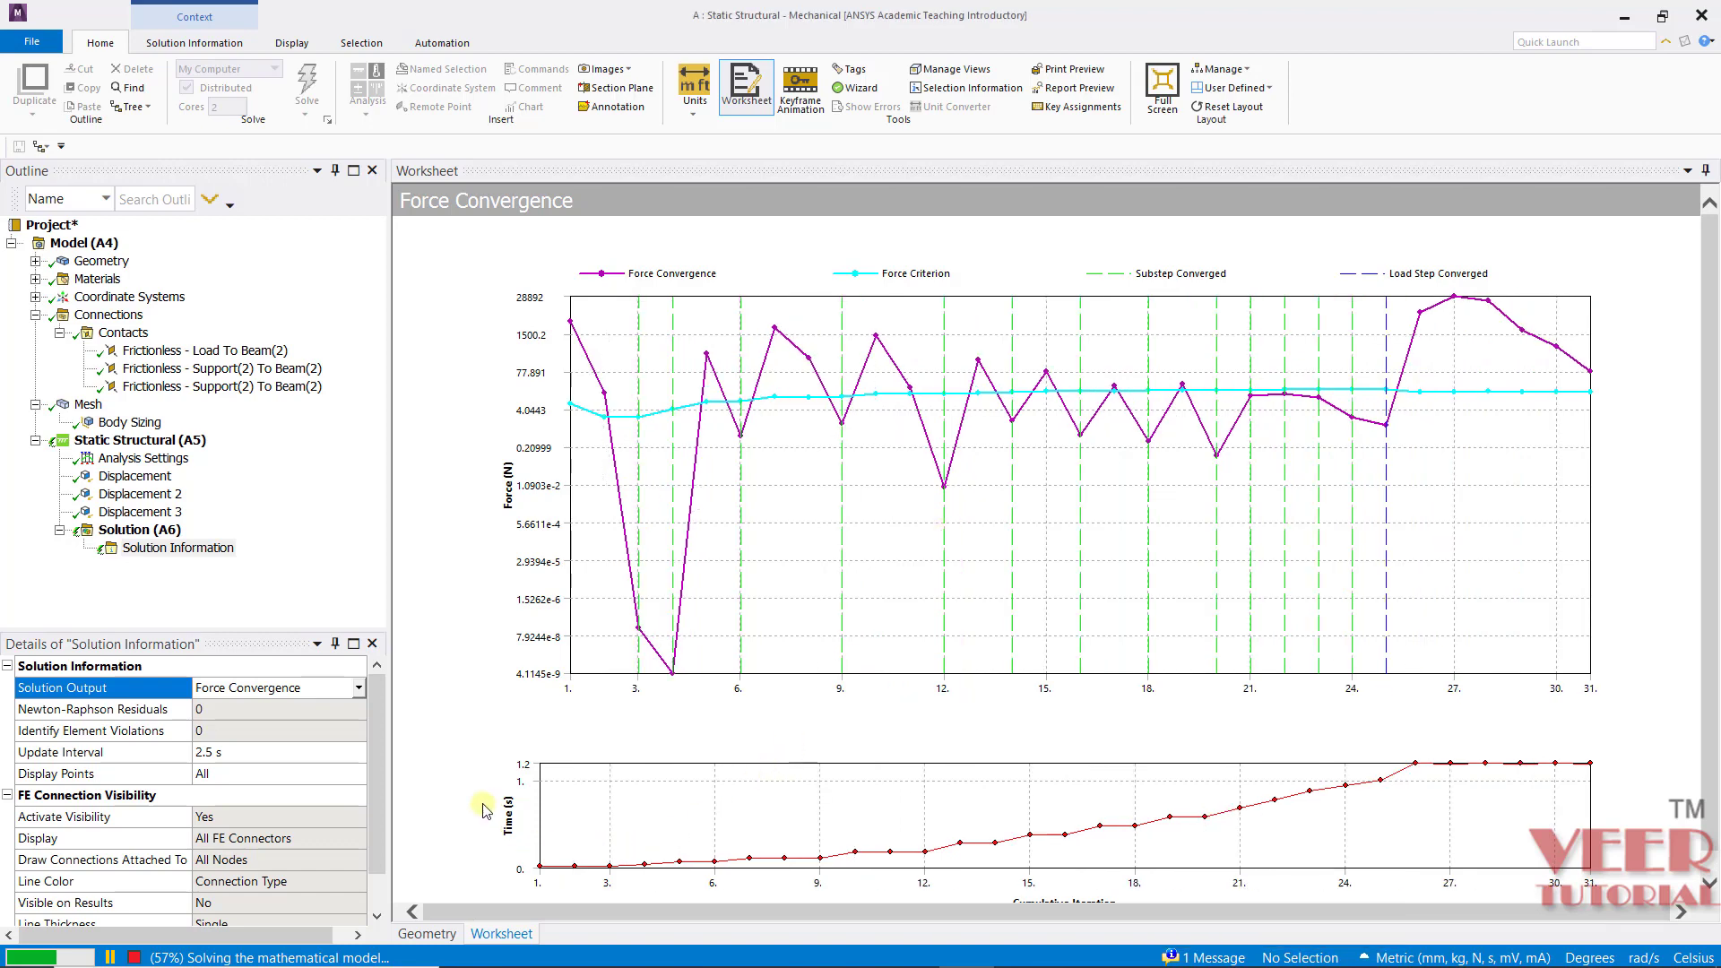
left_click(1712, 730)
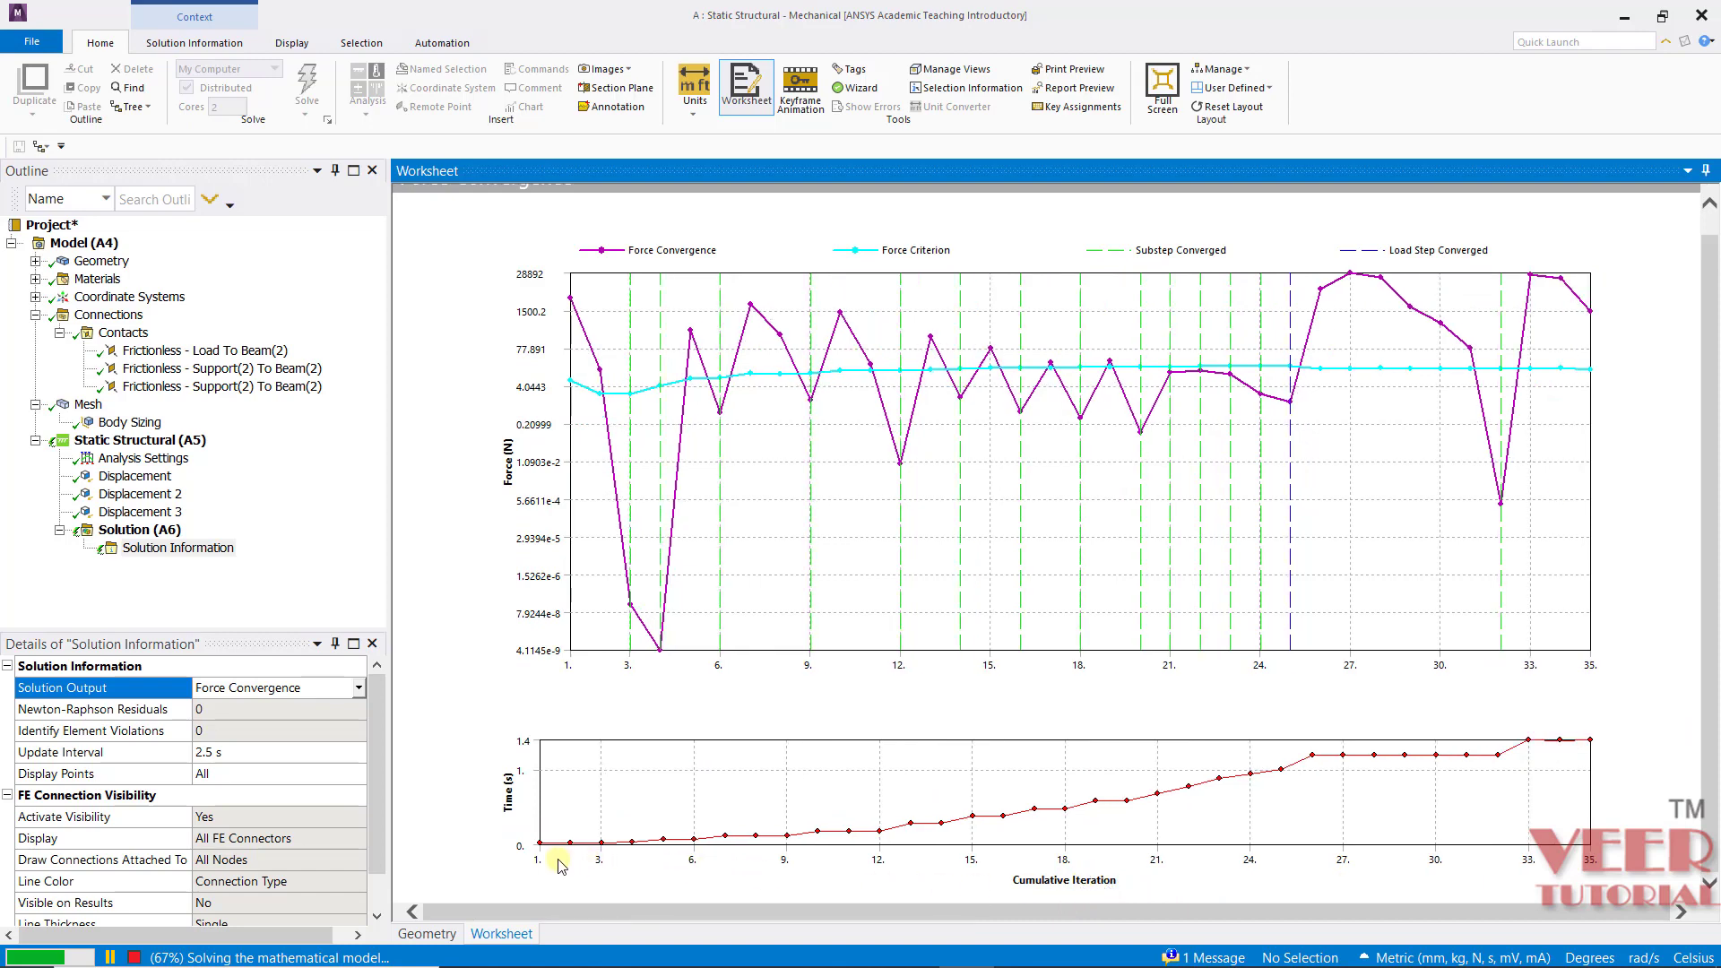
left_click(357, 688)
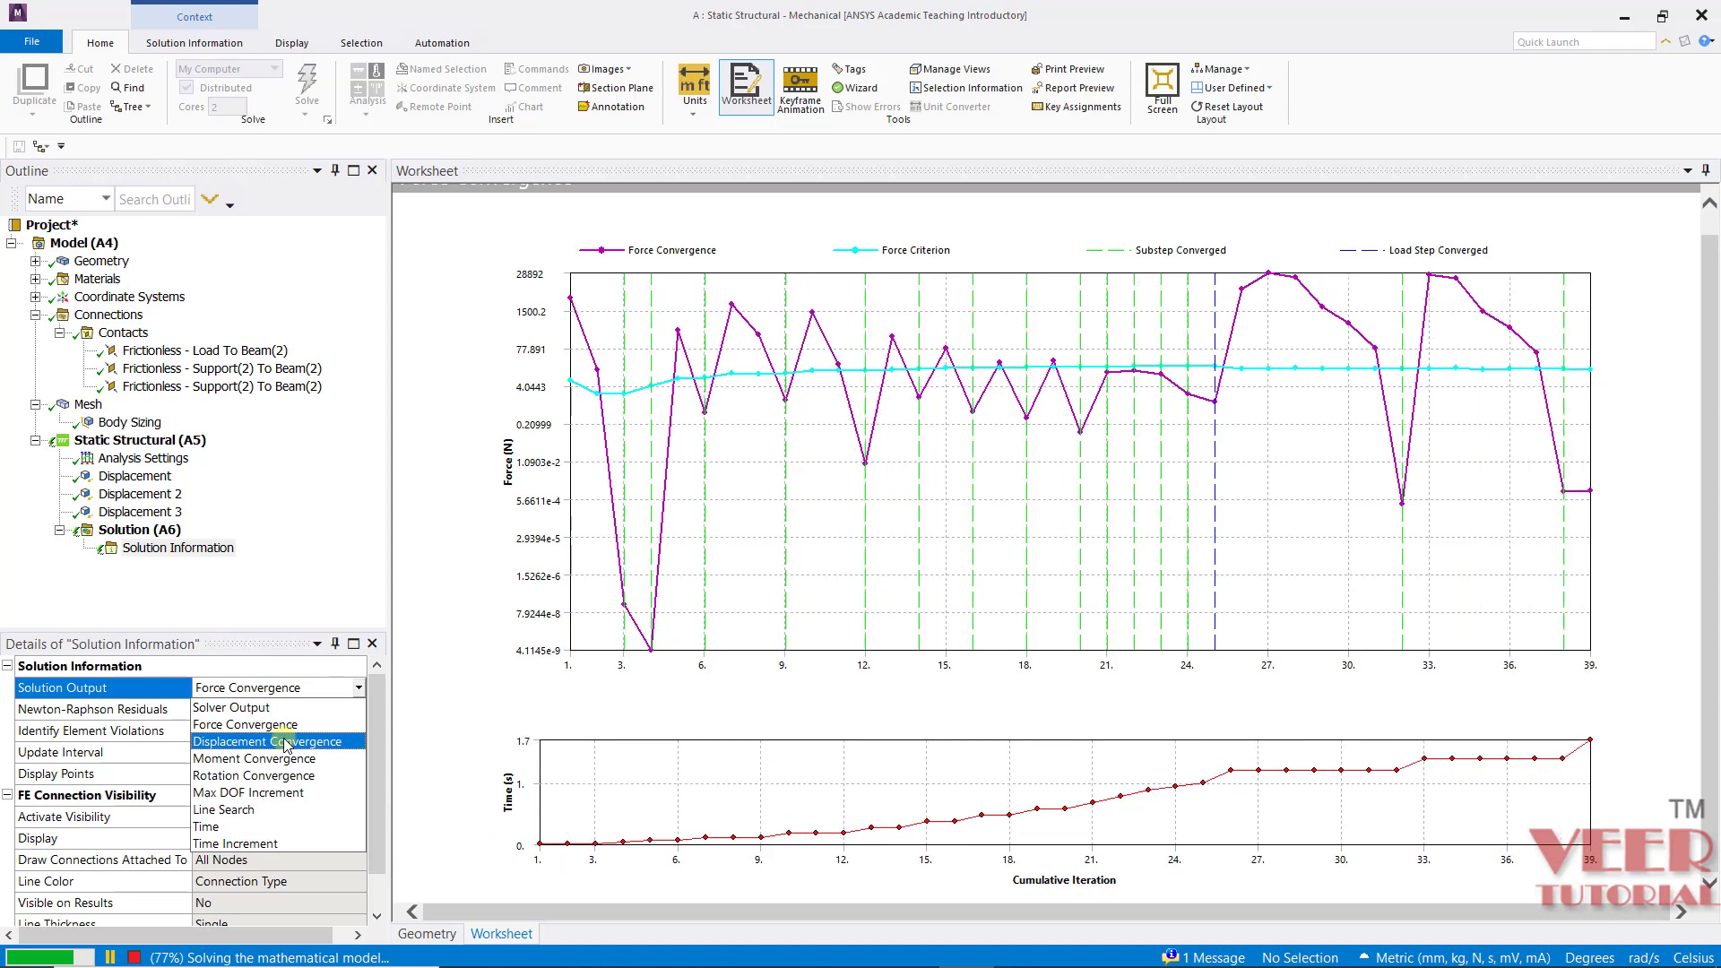
left_click(286, 743)
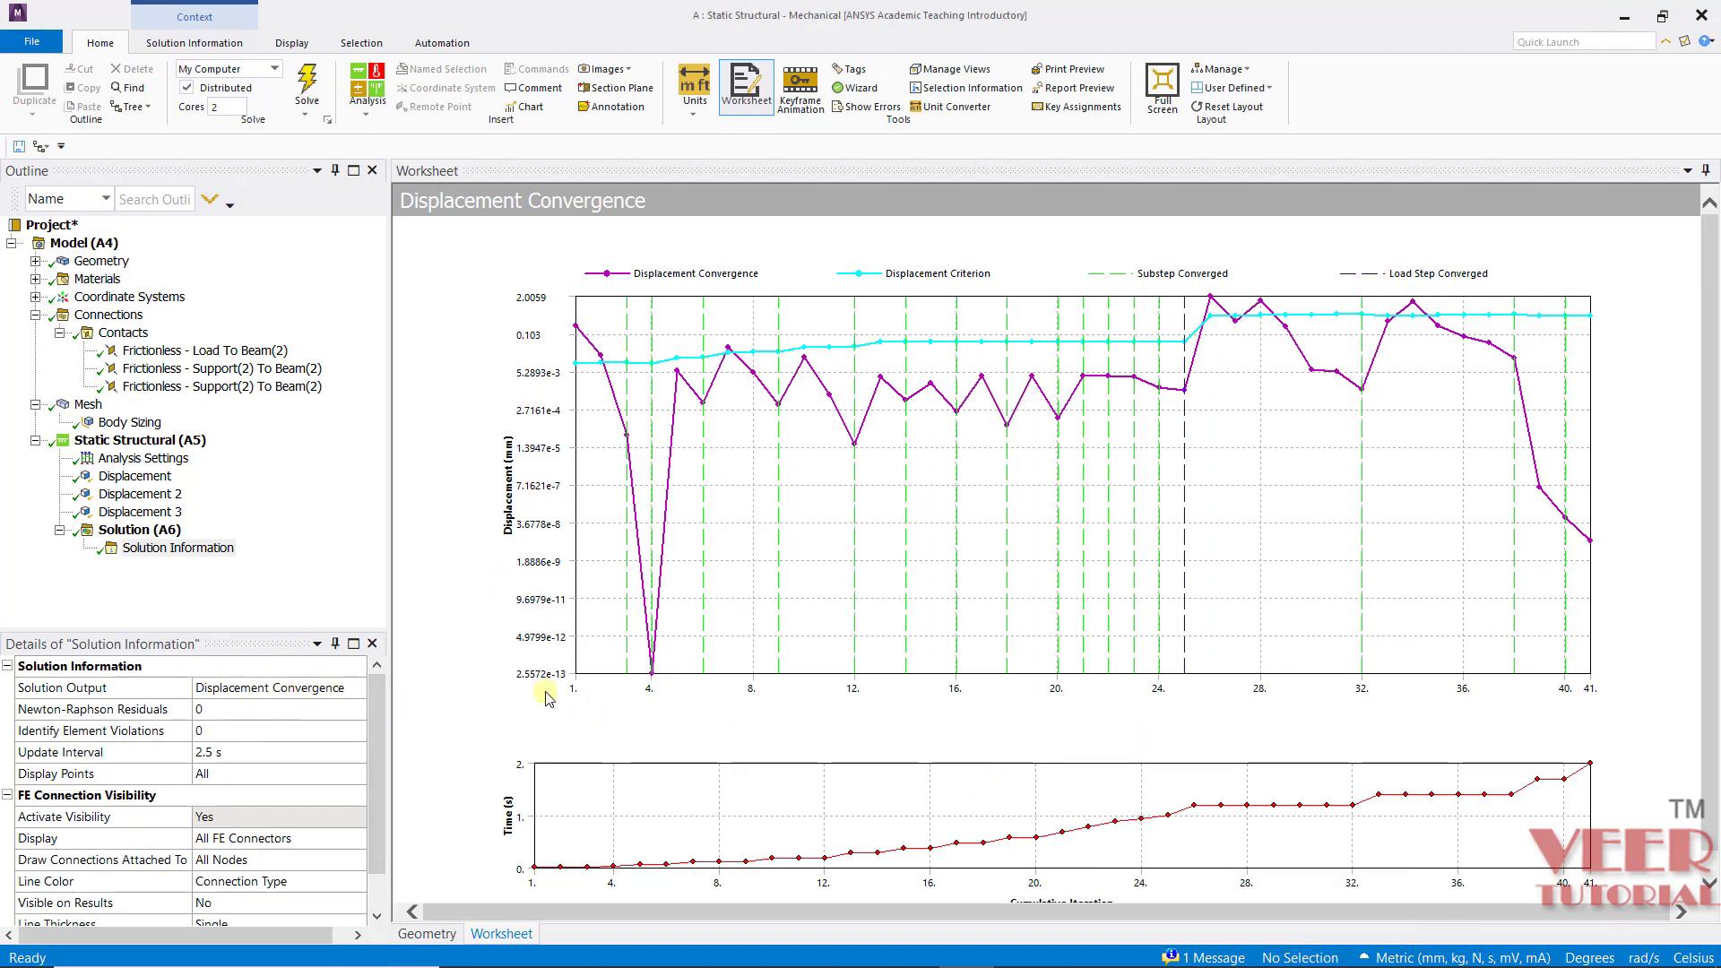
- Switch the solution output back to Solver Output and read the run summary at its end
left_click(160, 549)
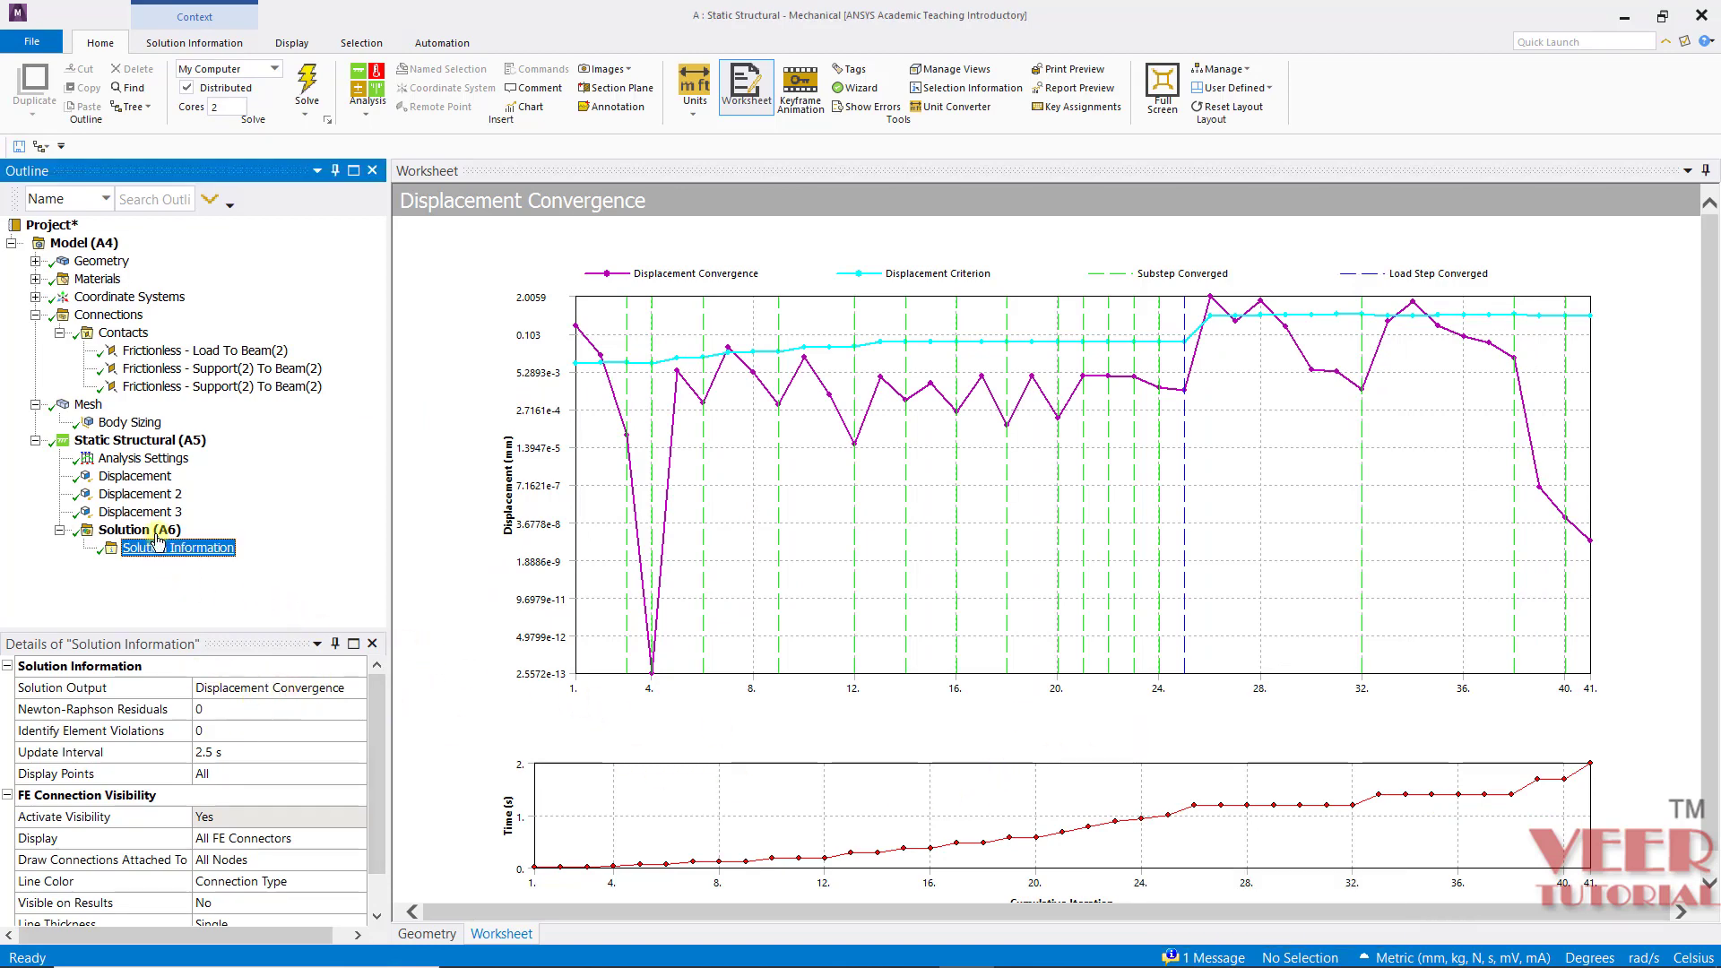
left_click(300, 690)
left_click(300, 690)
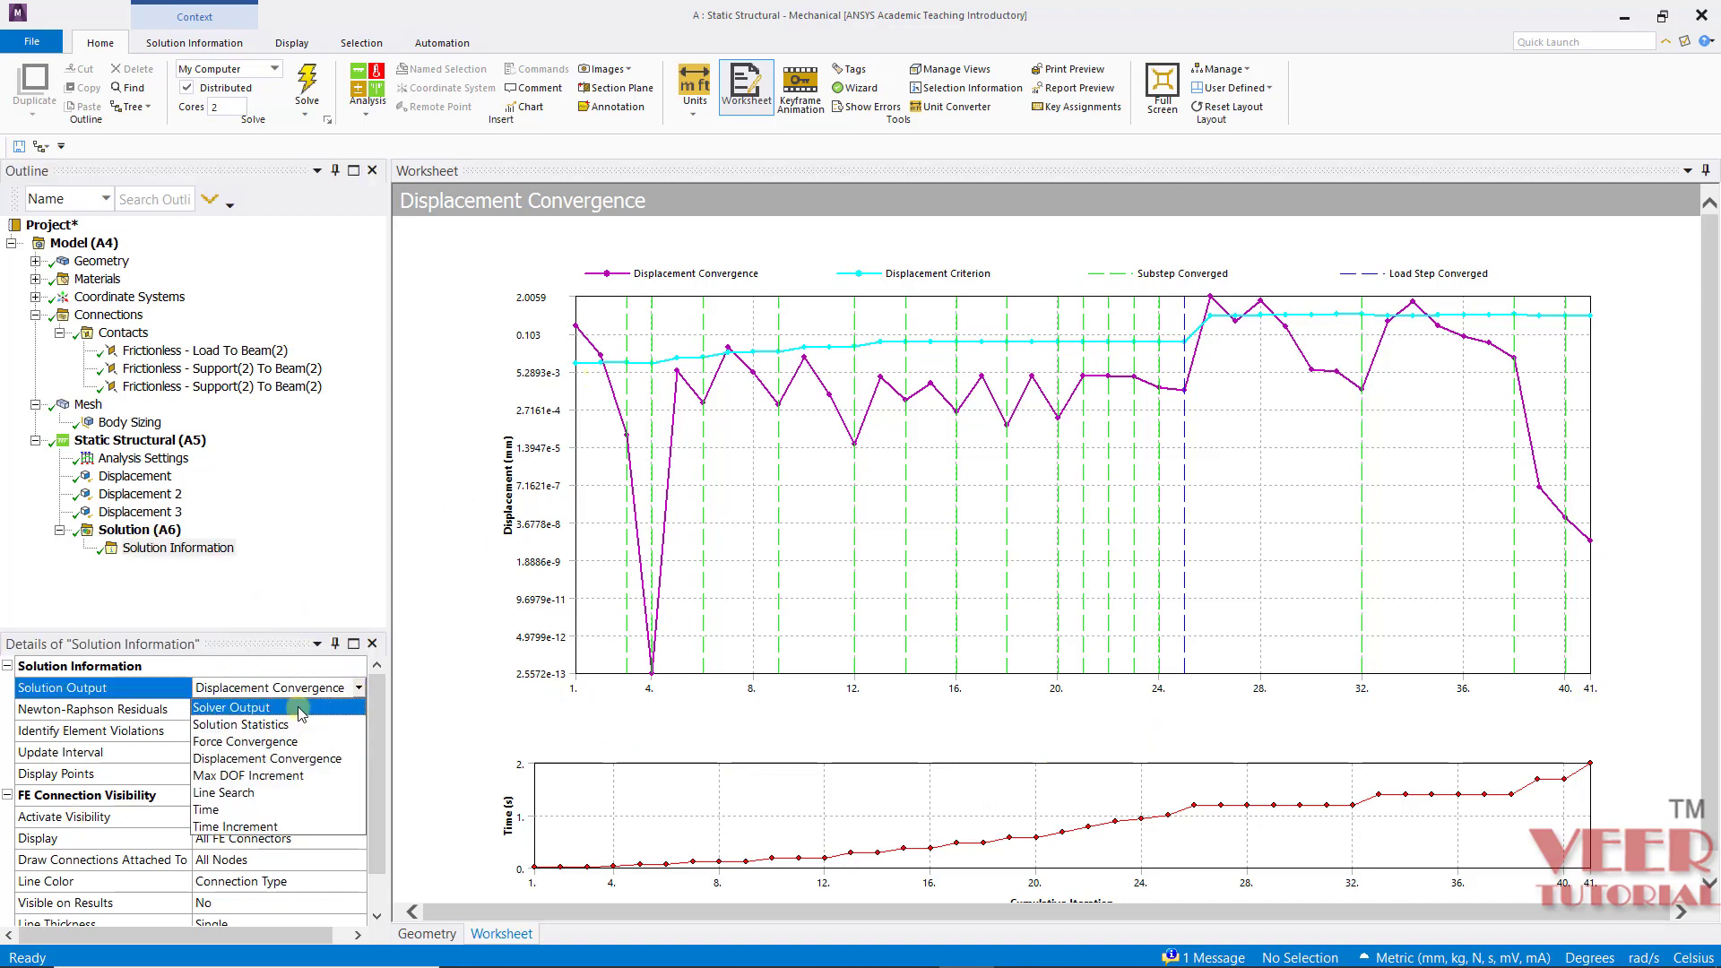
left_click(301, 710)
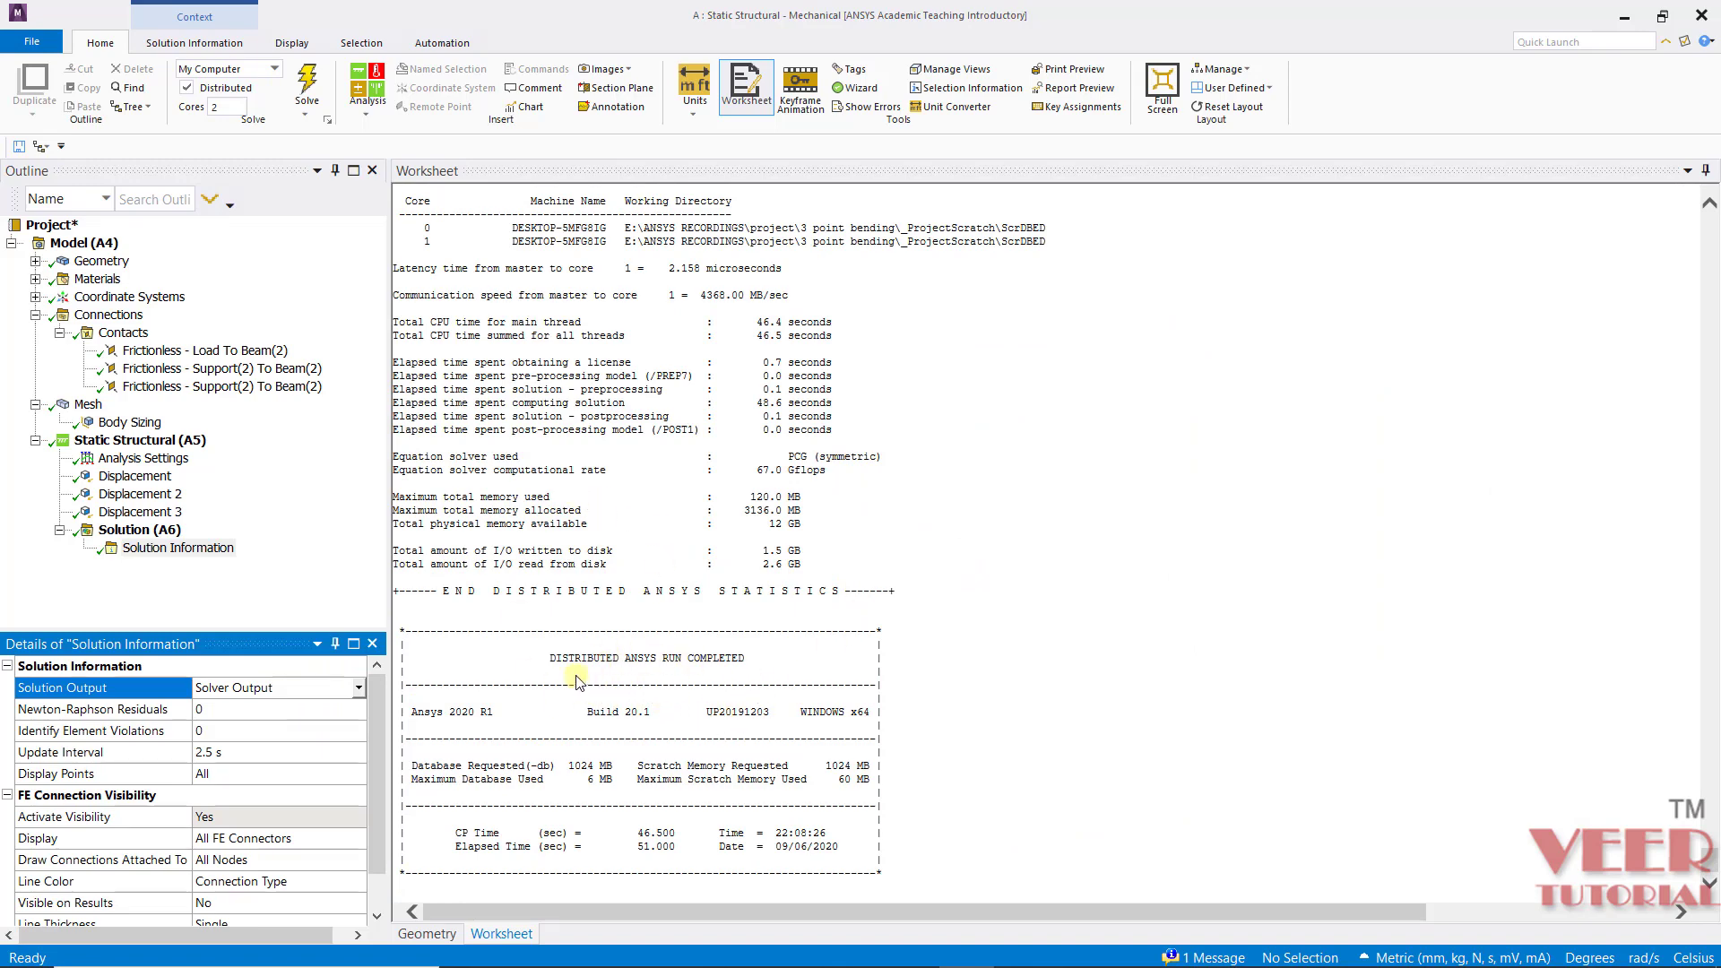
left_click_drag(576, 682, 685, 663)
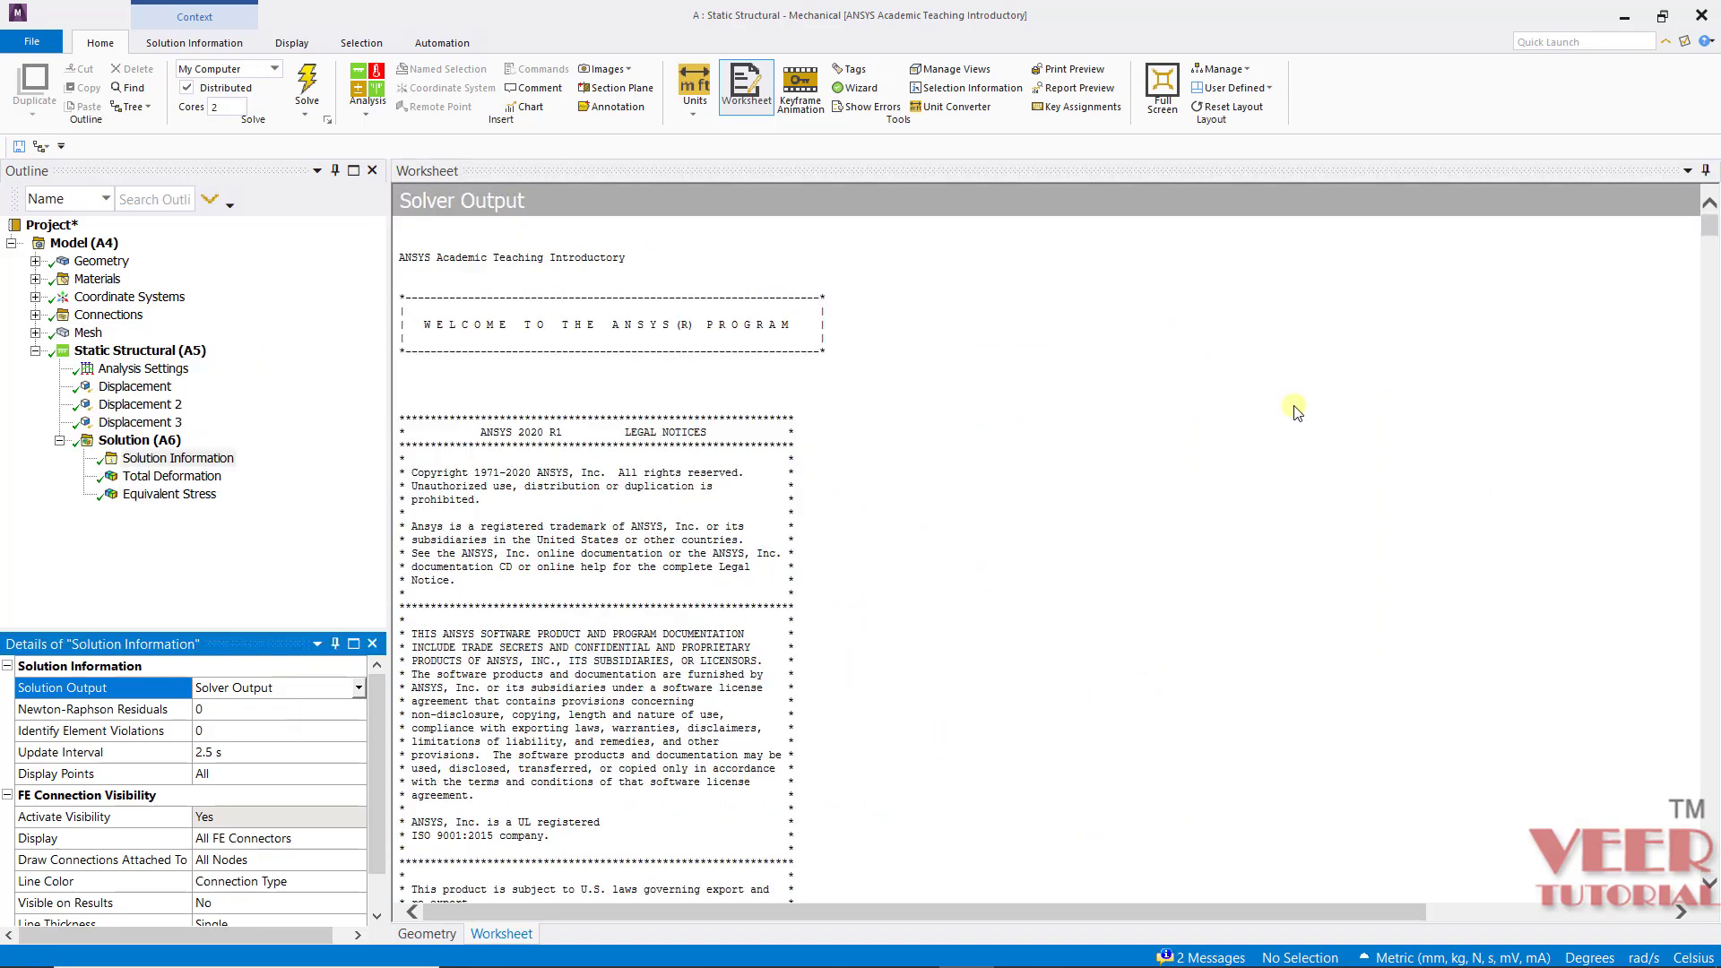
- Display the Total Deformation result, play its animation and view the bending beam from several angles
left_click(167, 480)
left_click_drag(707, 369, 906, 506)
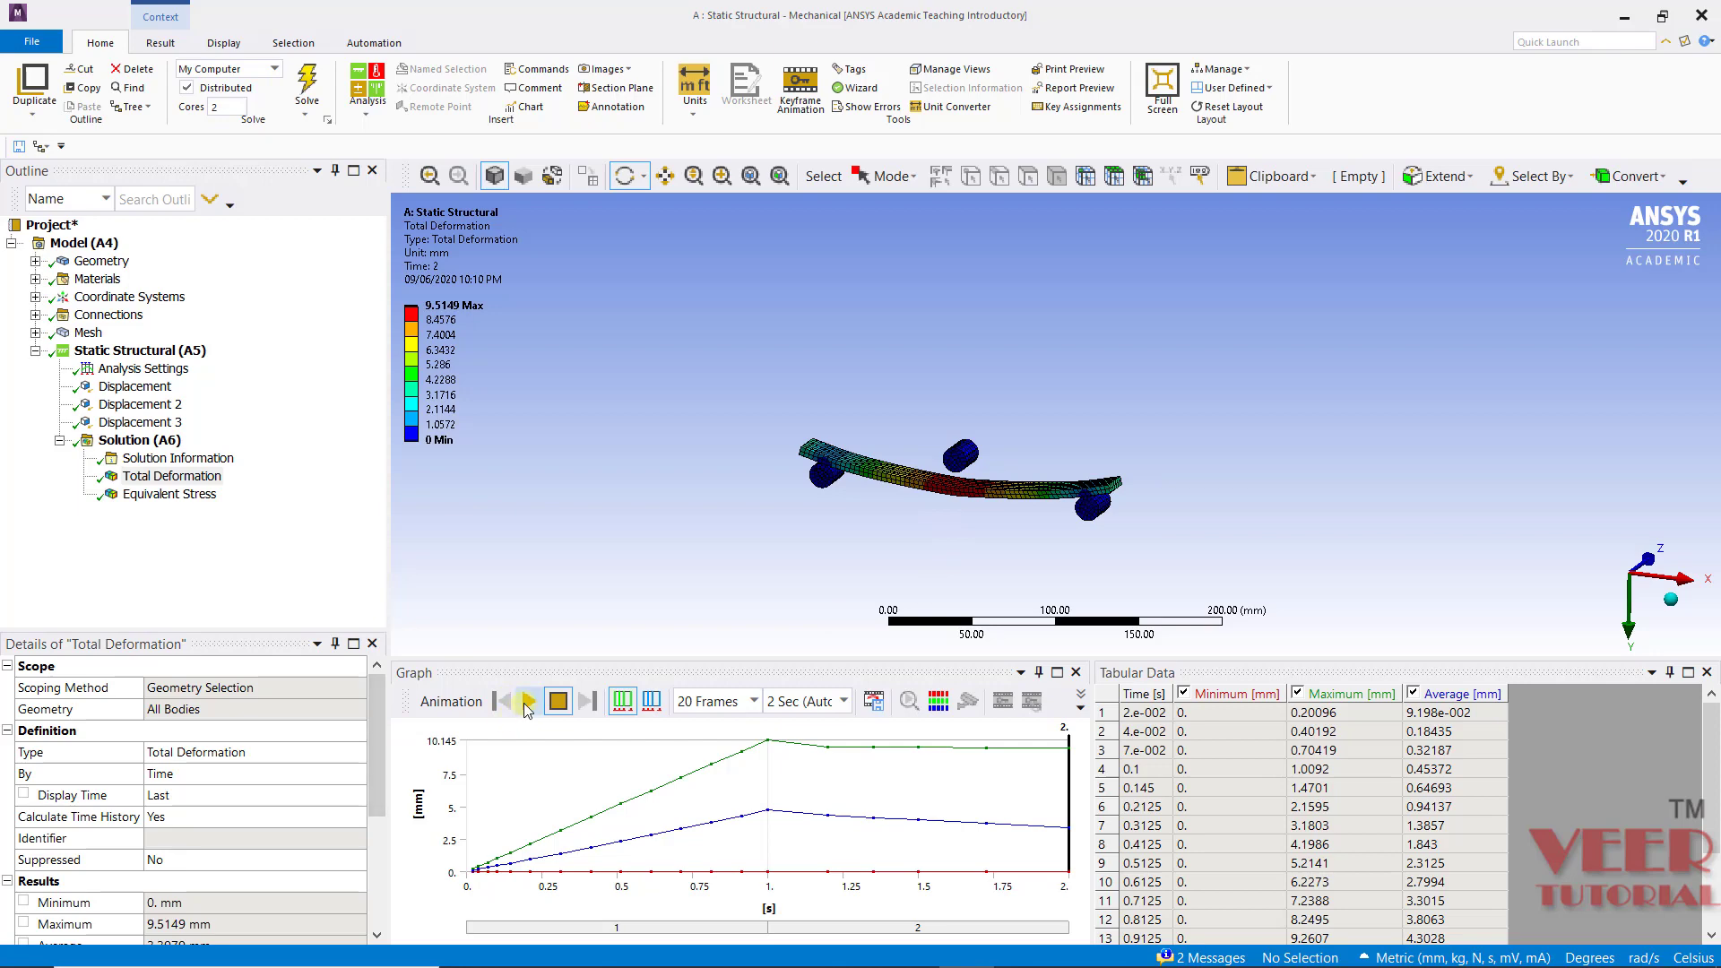
scroll(1126, 369, "up", 8)
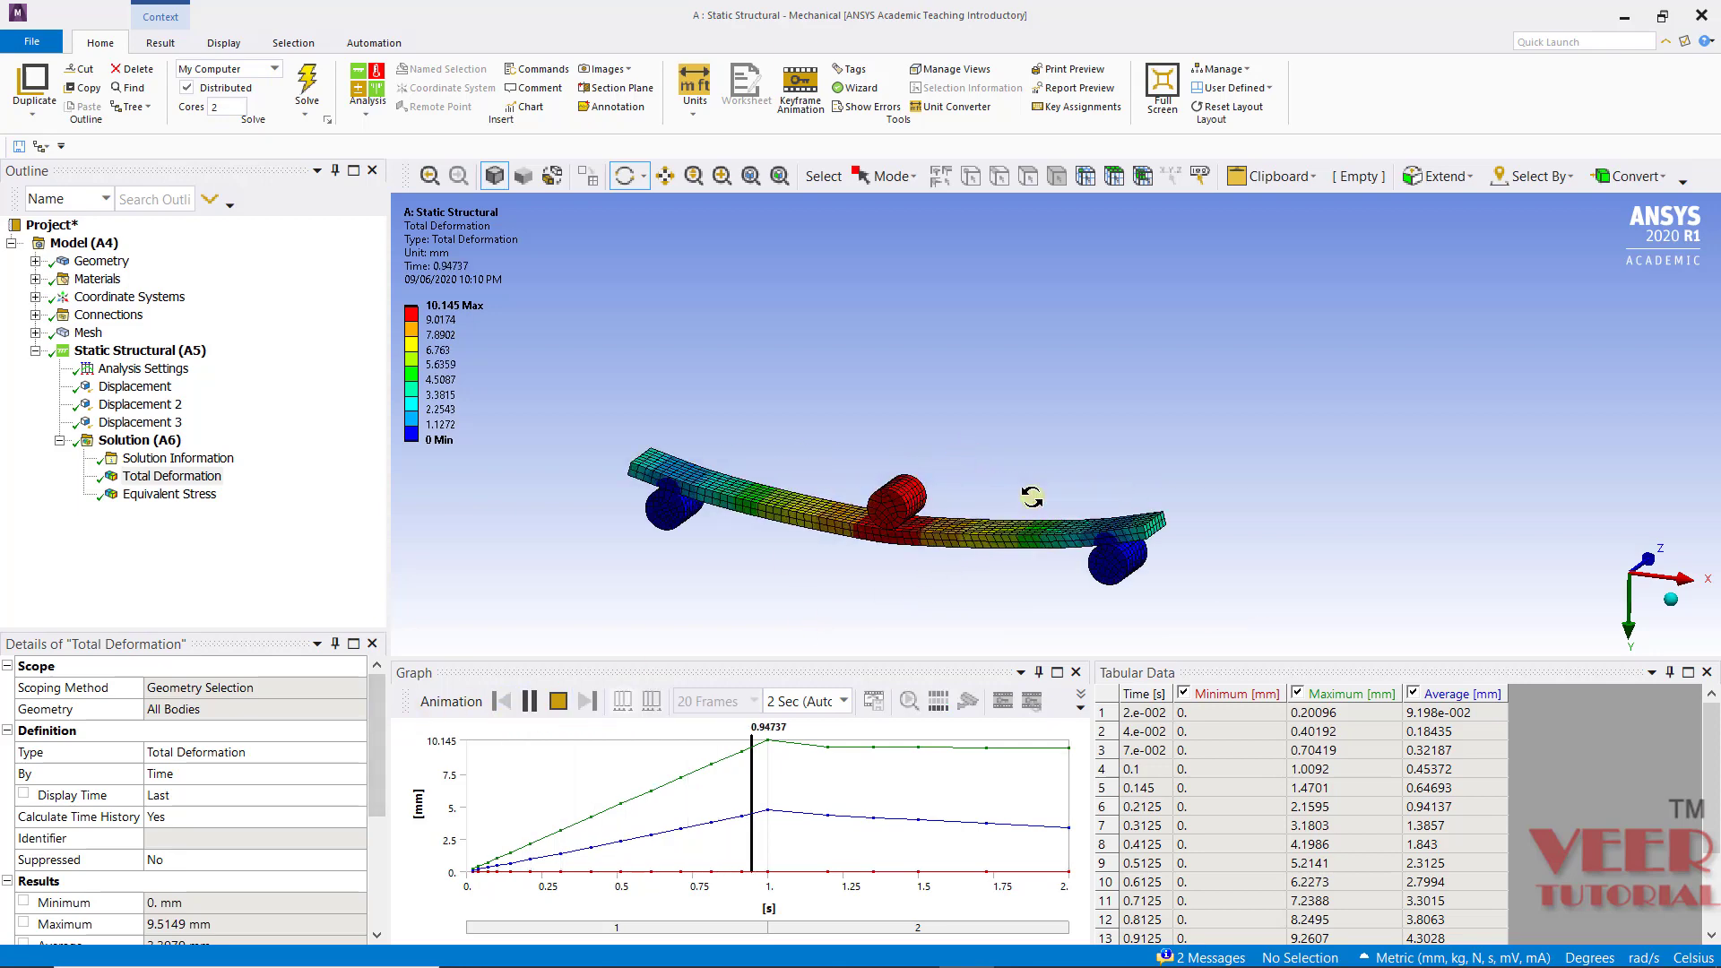
scroll(788, 519, "down", 5)
scroll(903, 481, "up", 6)
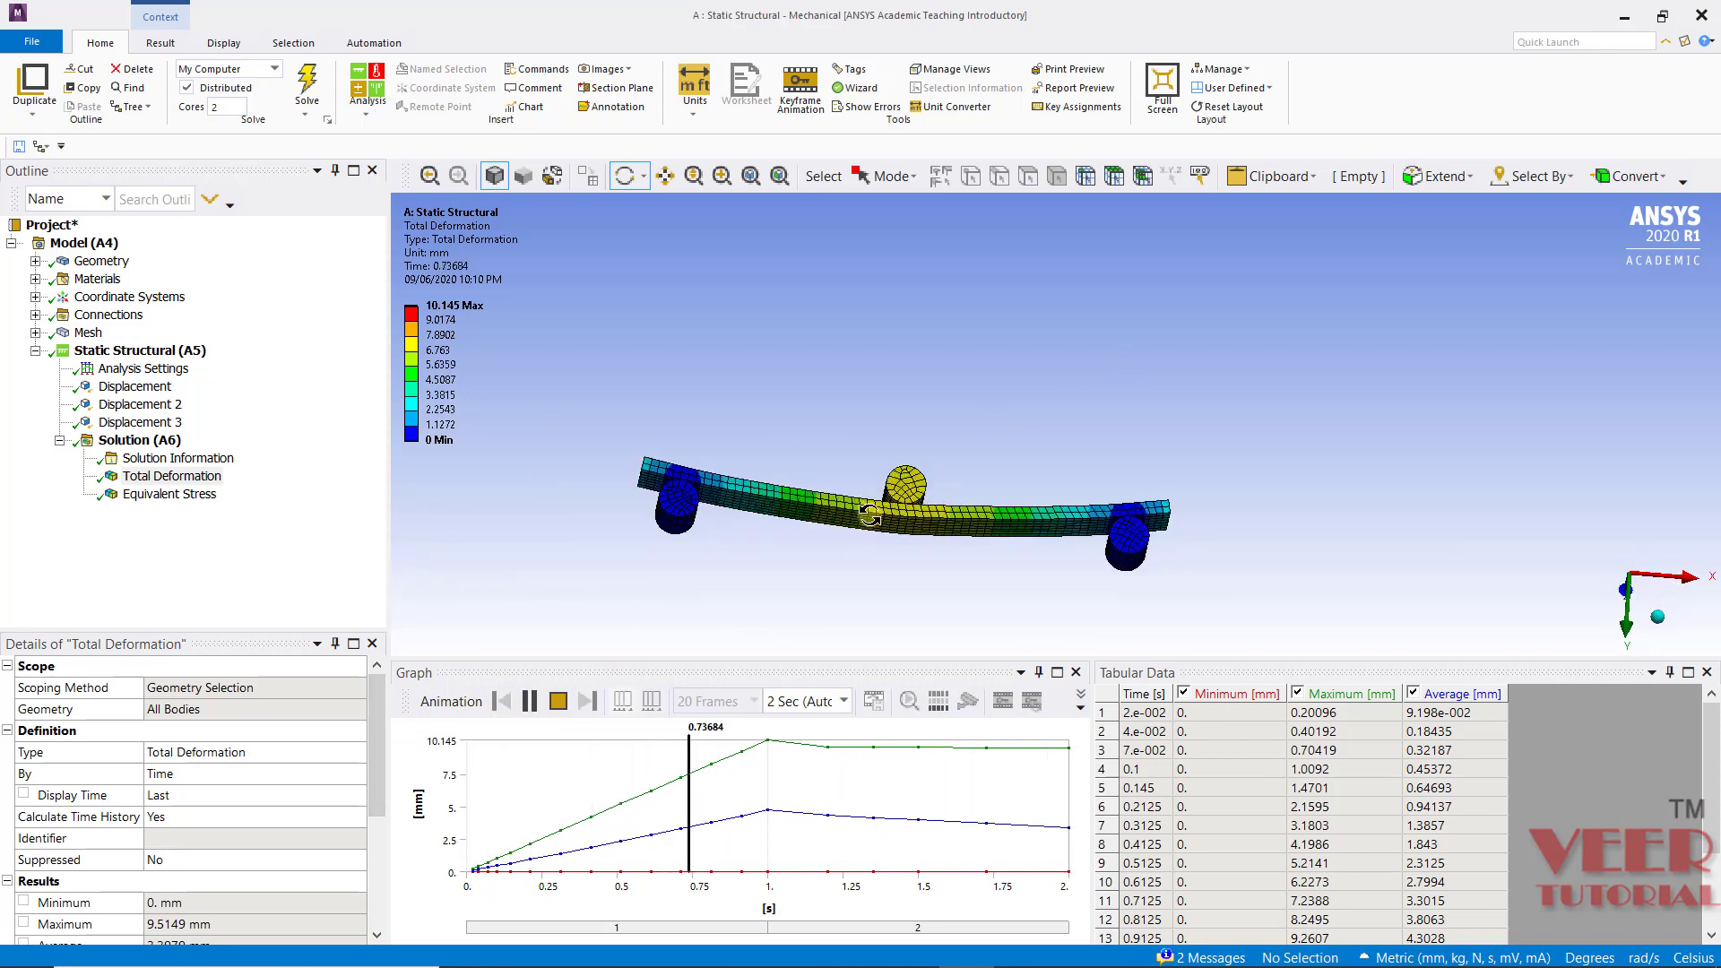
left_click_drag(903, 480, 1126, 332)
scroll(1030, 372, "down", 5)
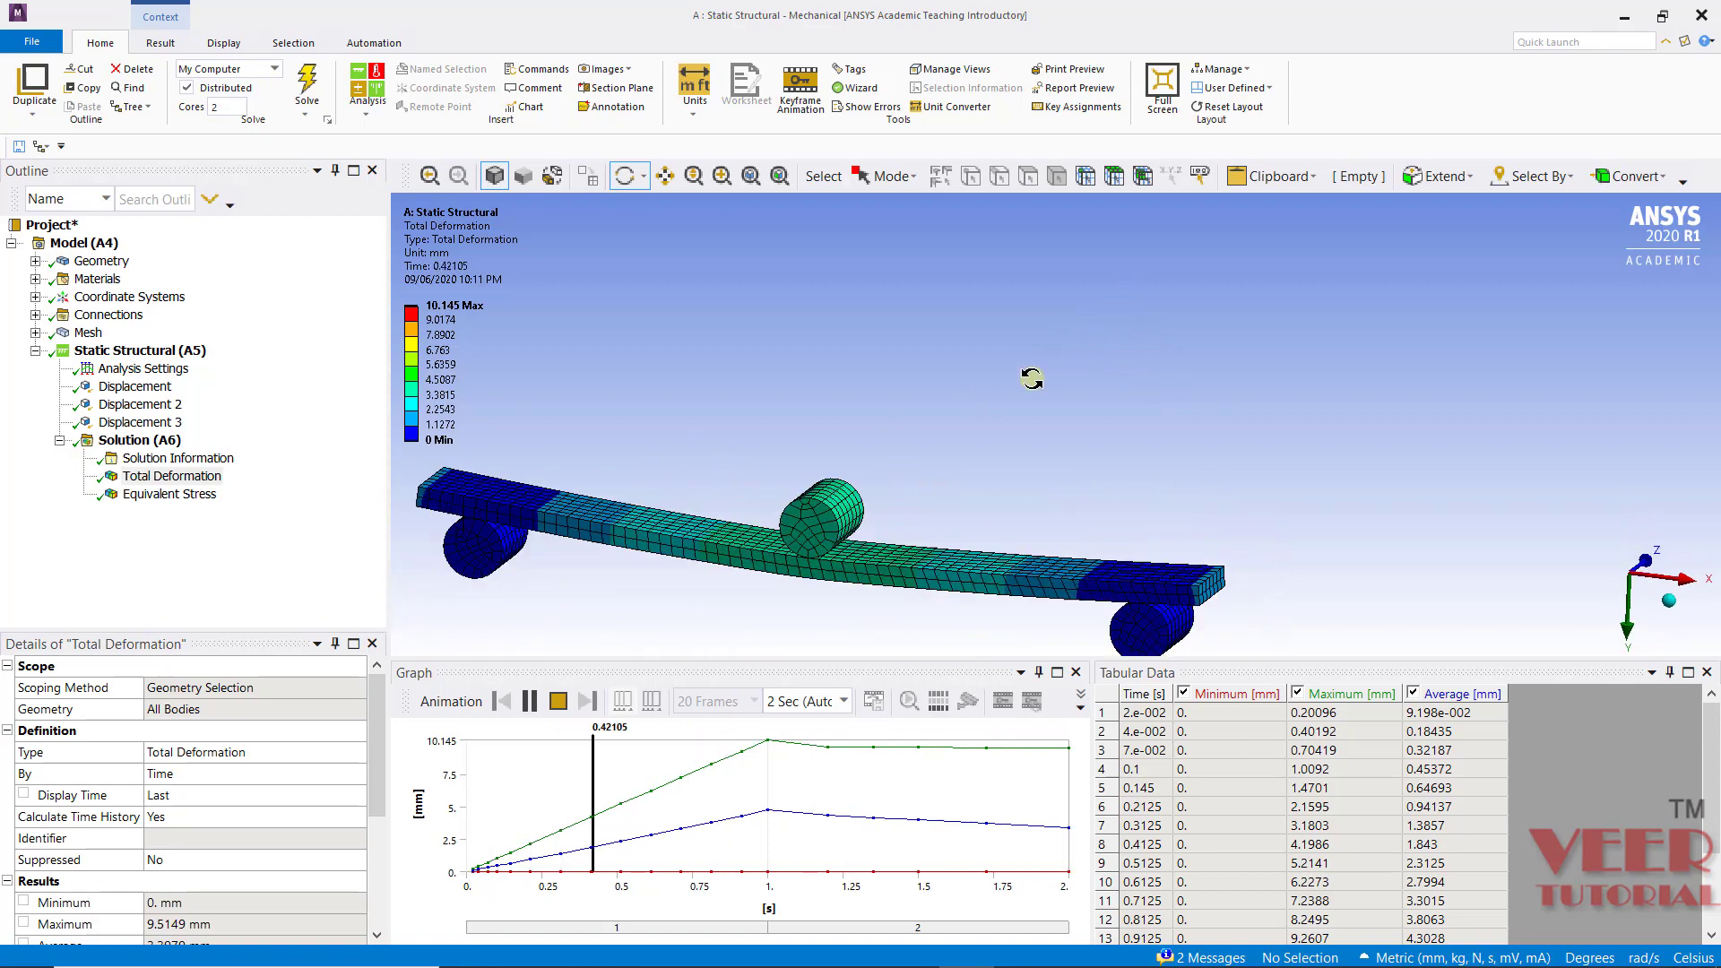
- Examine the animated deformation up close around the middle roller and along the whole beam on its supports
left_click_drag(1030, 373, 789, 500)
scroll(694, 583, "up", 6)
scroll(789, 538, "down", 4)
scroll(907, 468, "down", 2)
left_click_drag(907, 468, 860, 453)
scroll(672, 577, "up", 4)
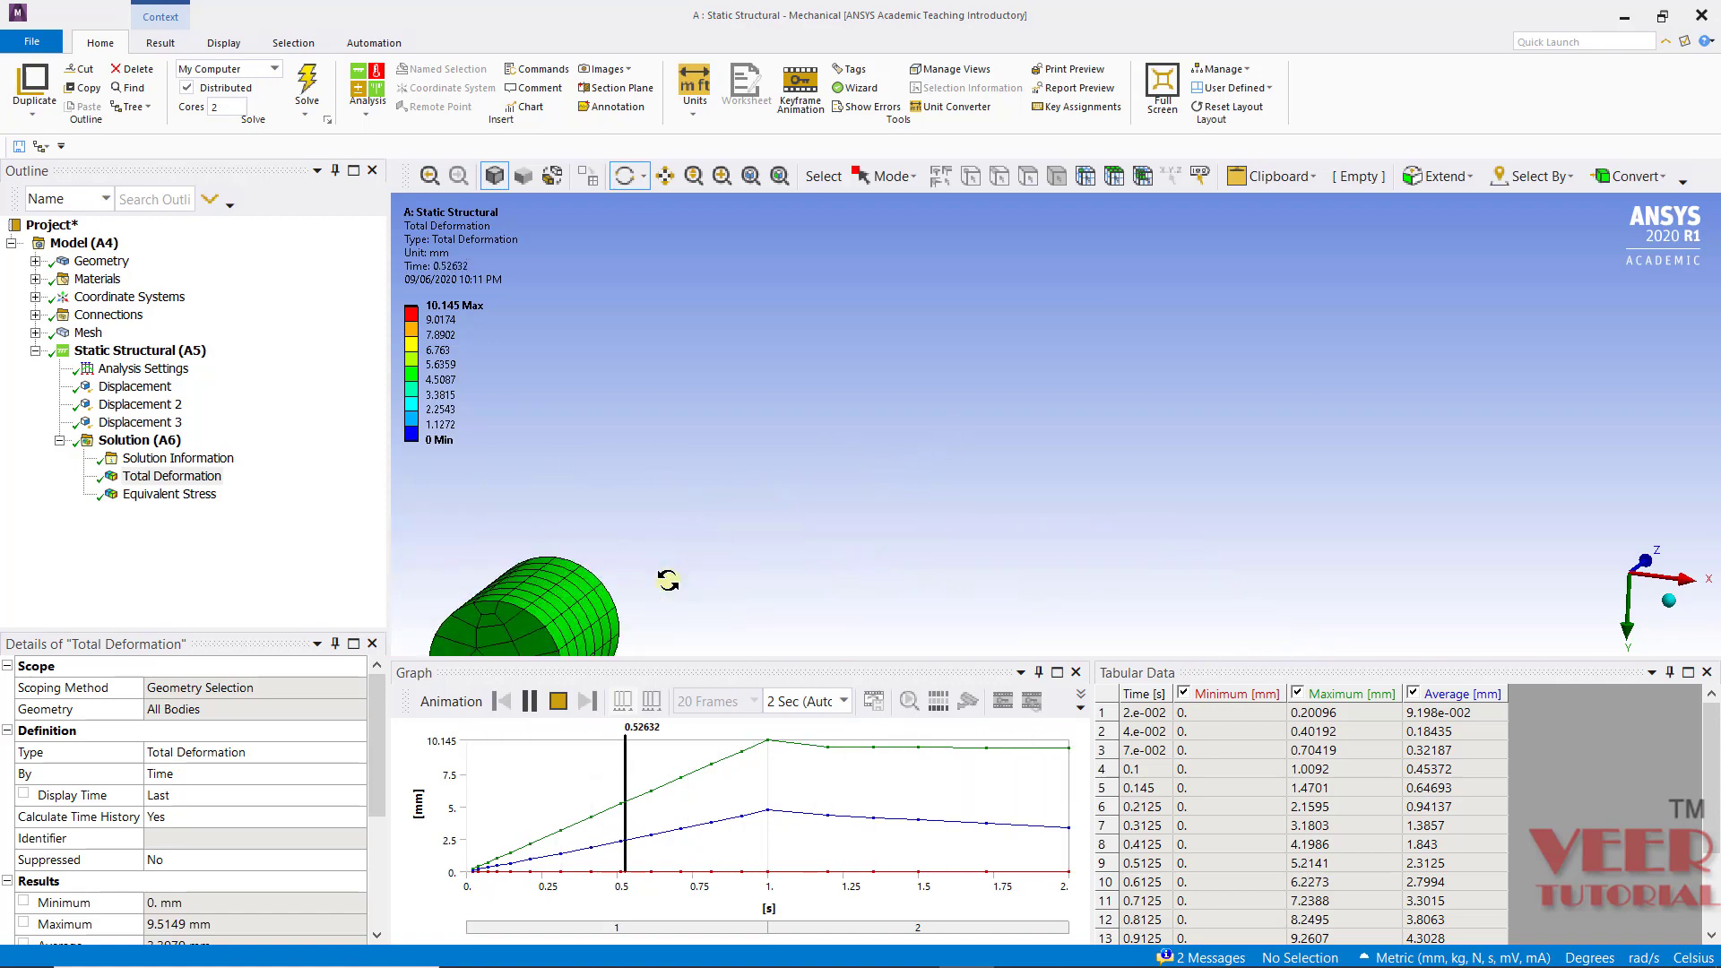
scroll(884, 469, "down", 3)
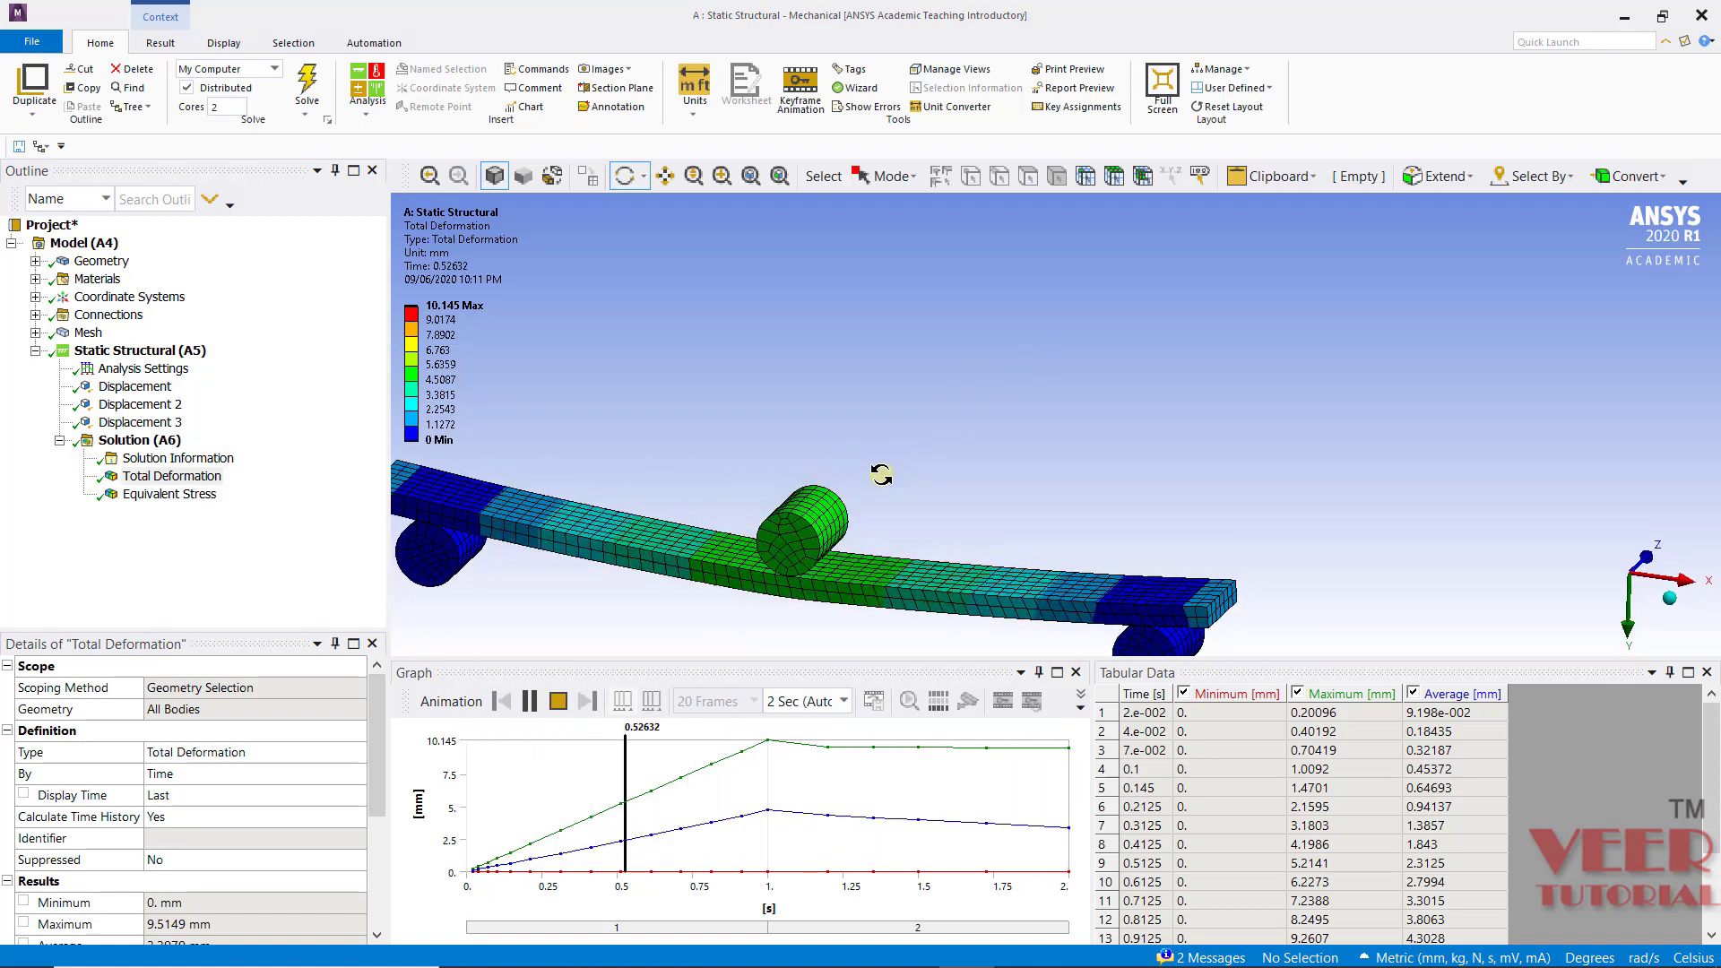
left_click_drag(891, 465, 933, 384)
scroll(933, 384, "down", 4)
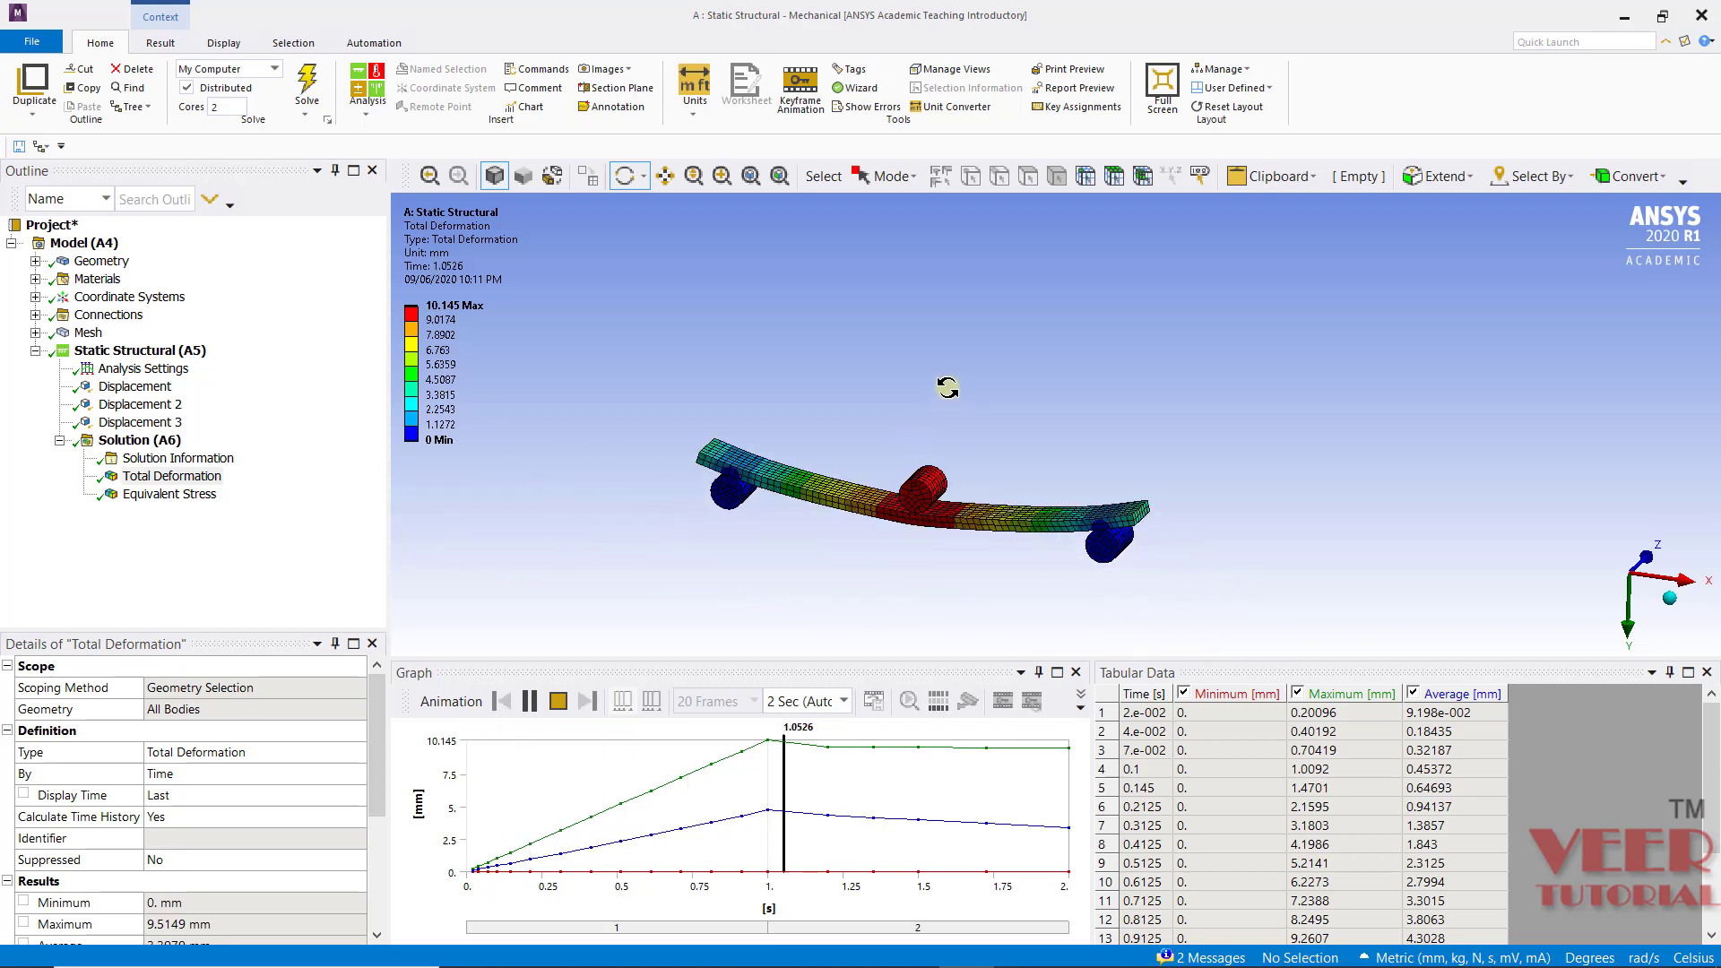
- Display the Equivalent Stress result and examine the von-Mises stress distribution along the bent beam
left_click(166, 498)
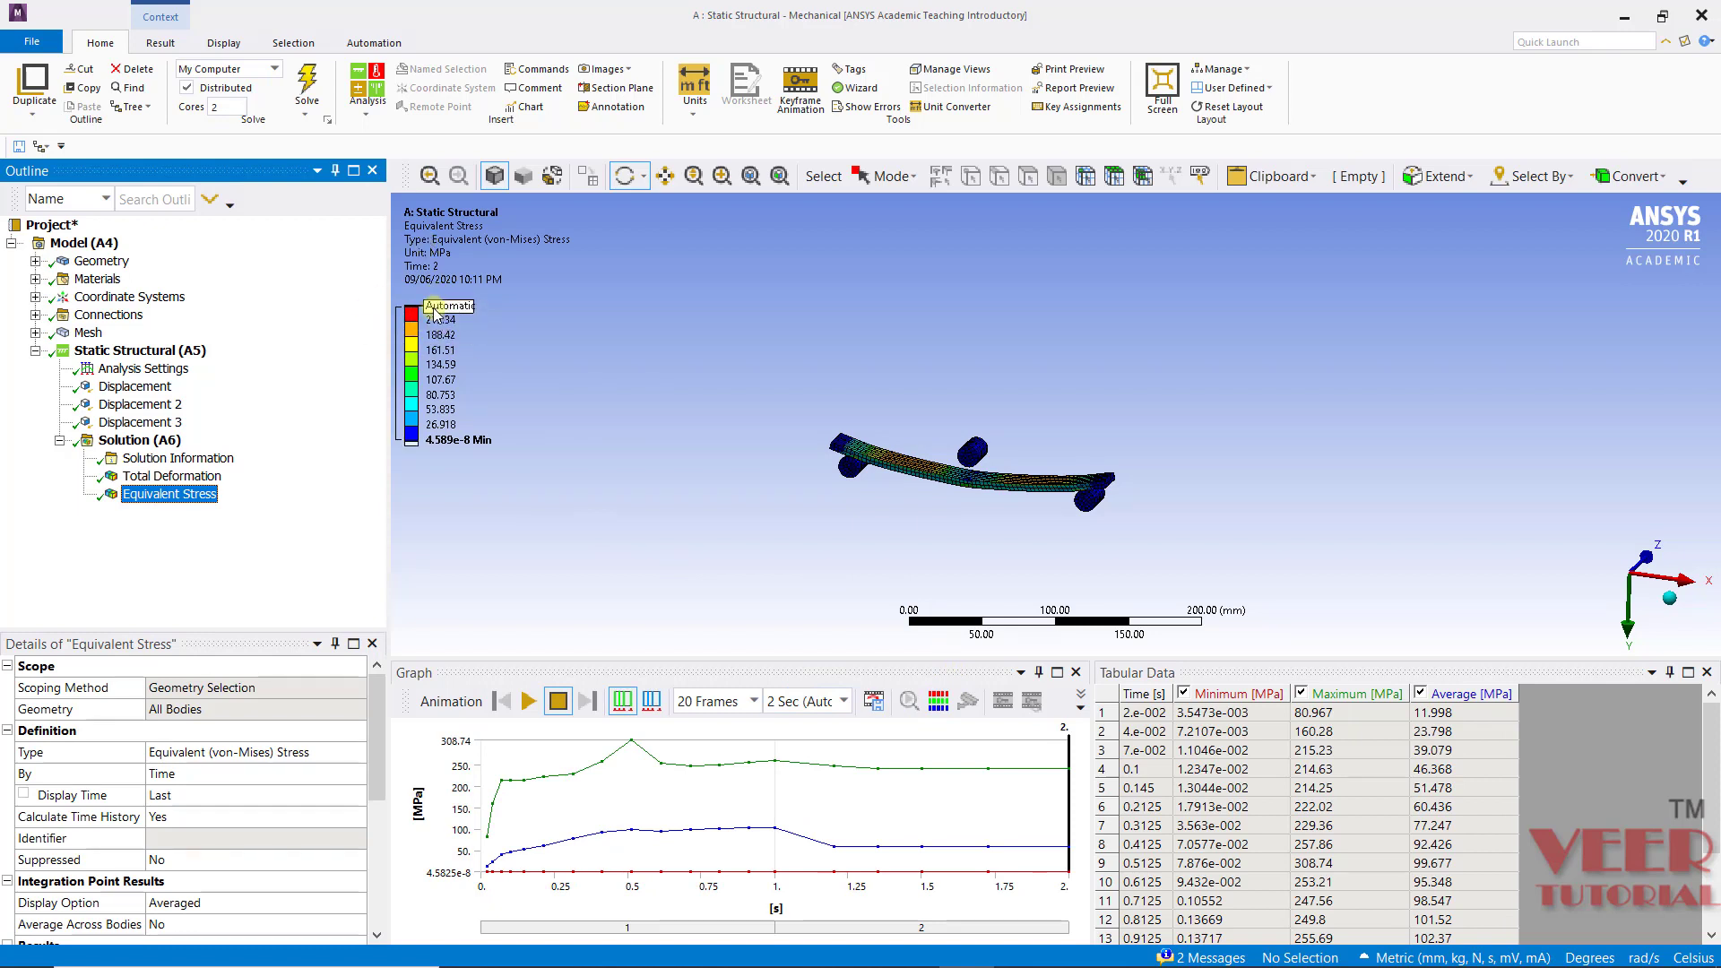
left_click_drag(977, 521, 987, 500)
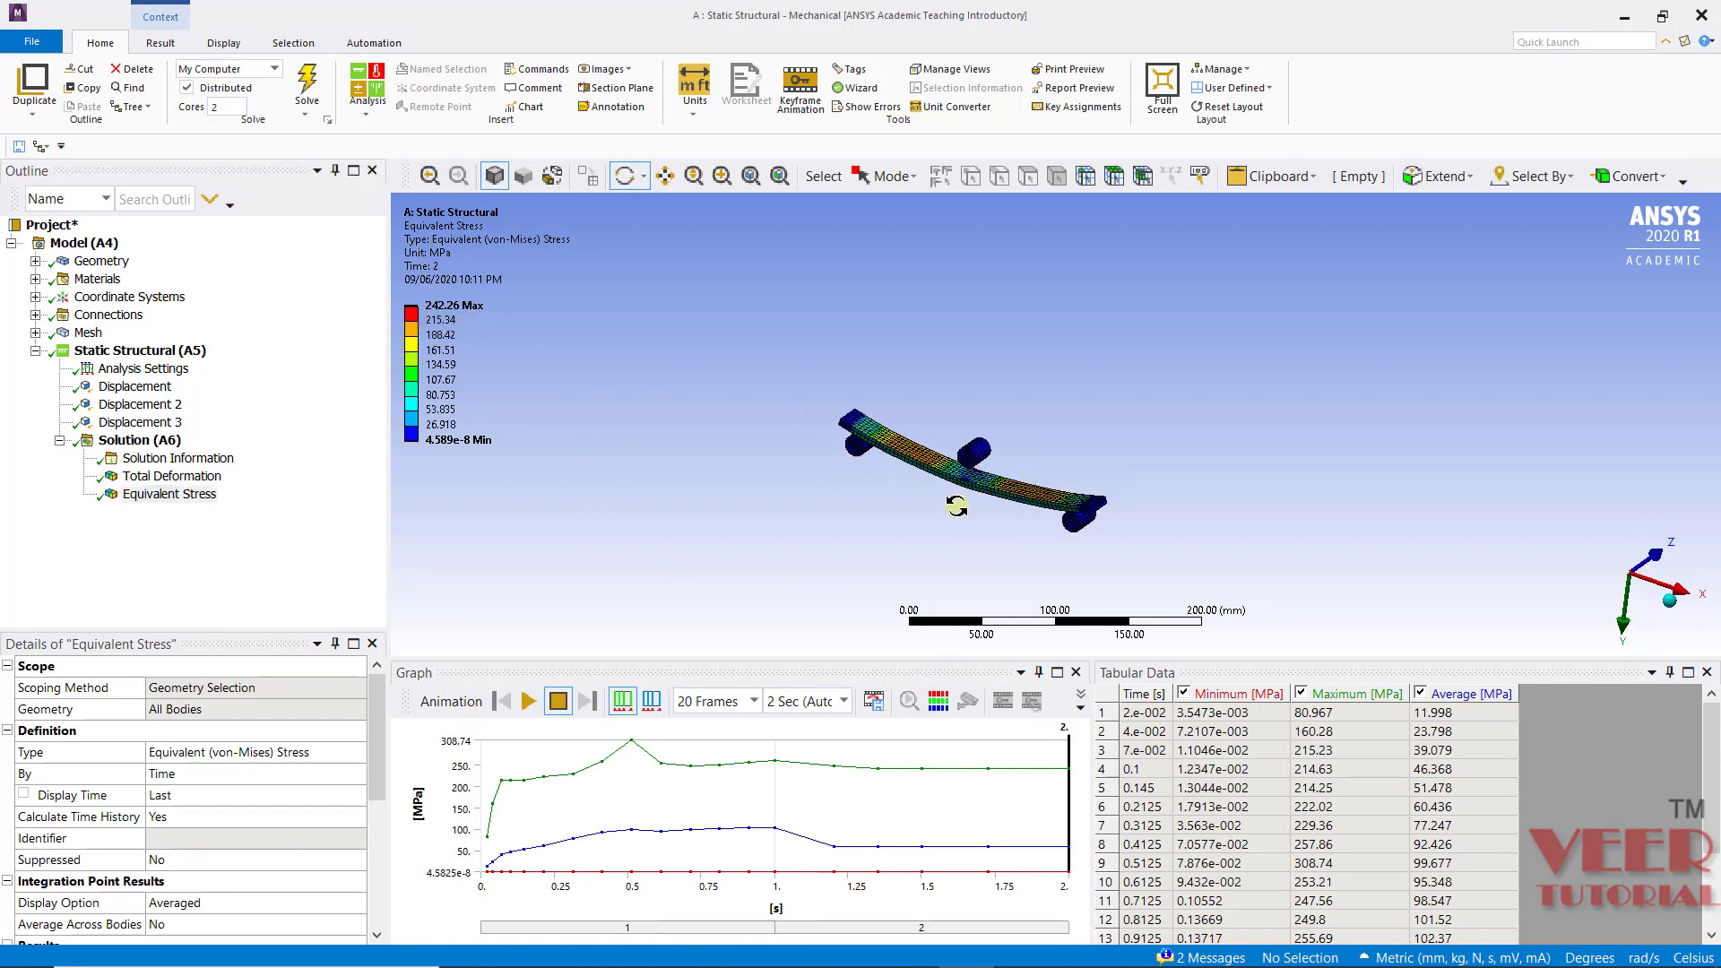
scroll(995, 493, "up", 3)
scroll(967, 371, "down", 3)
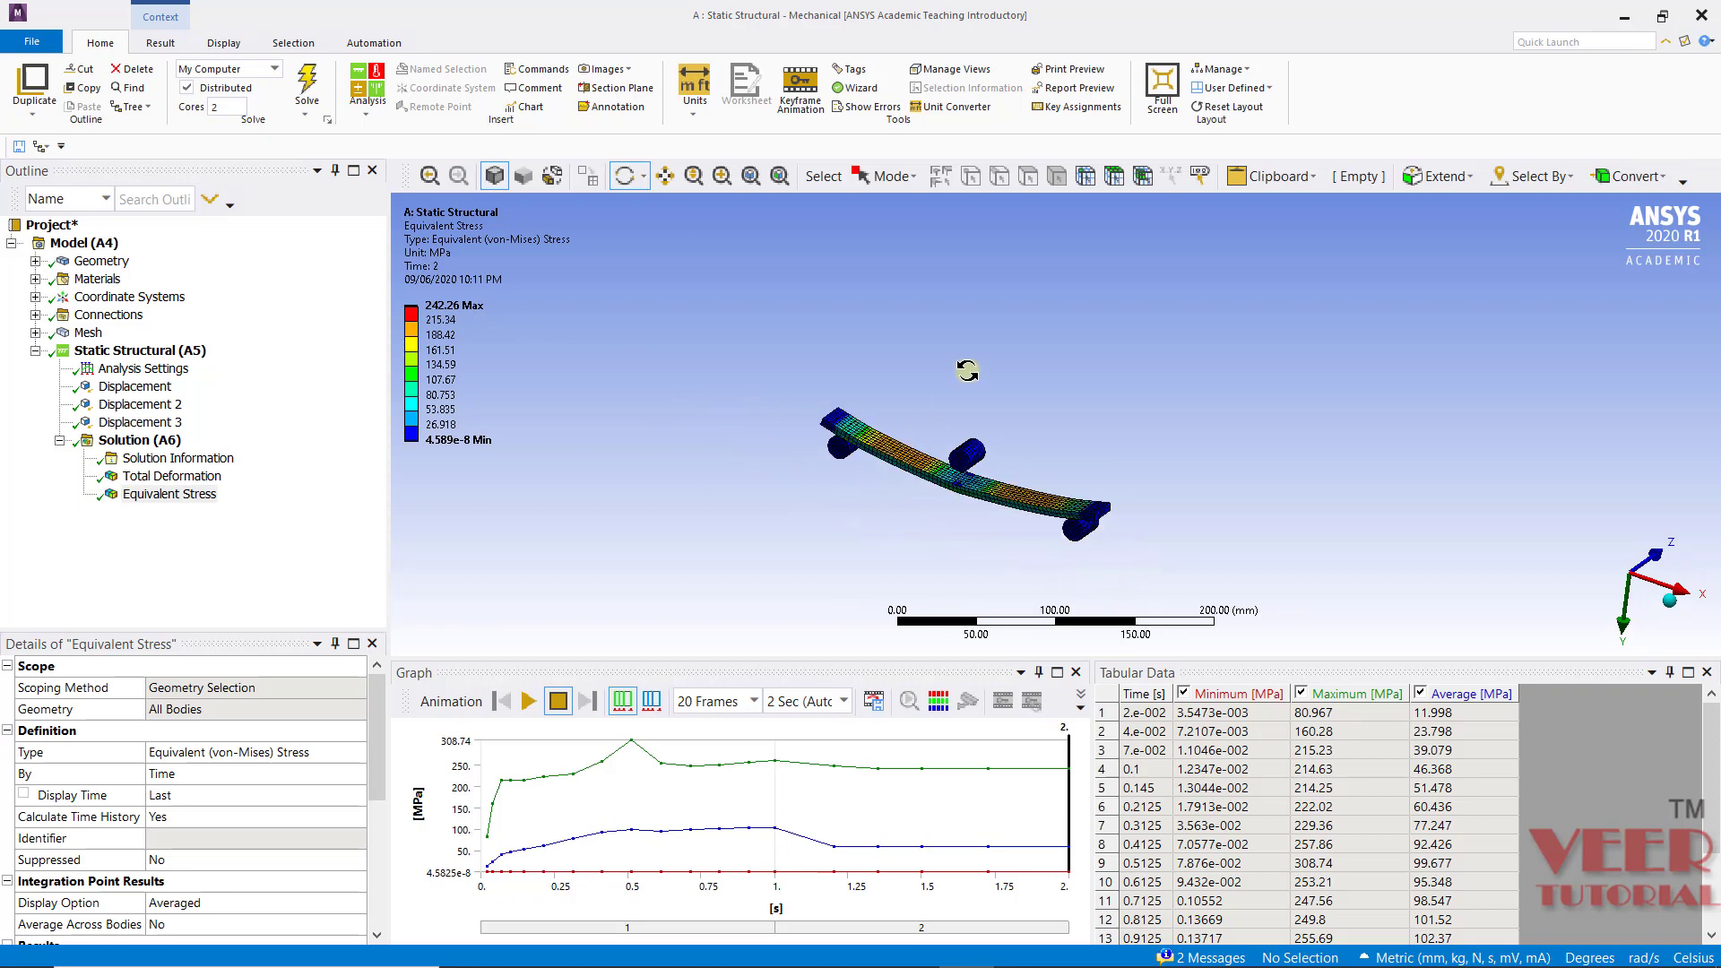